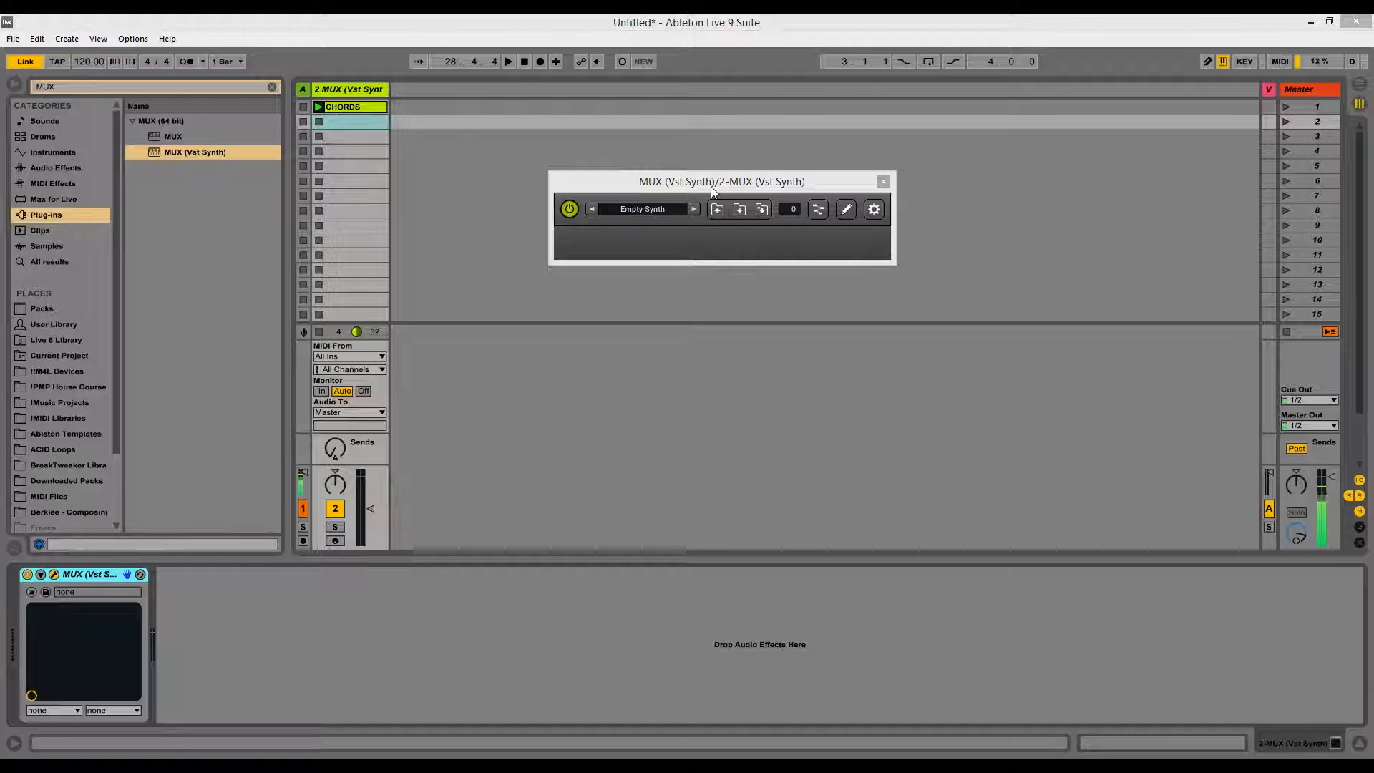
Step: Show the MUX preset browser and expand its Synths folder
left_click_drag(708, 183, 569, 165)
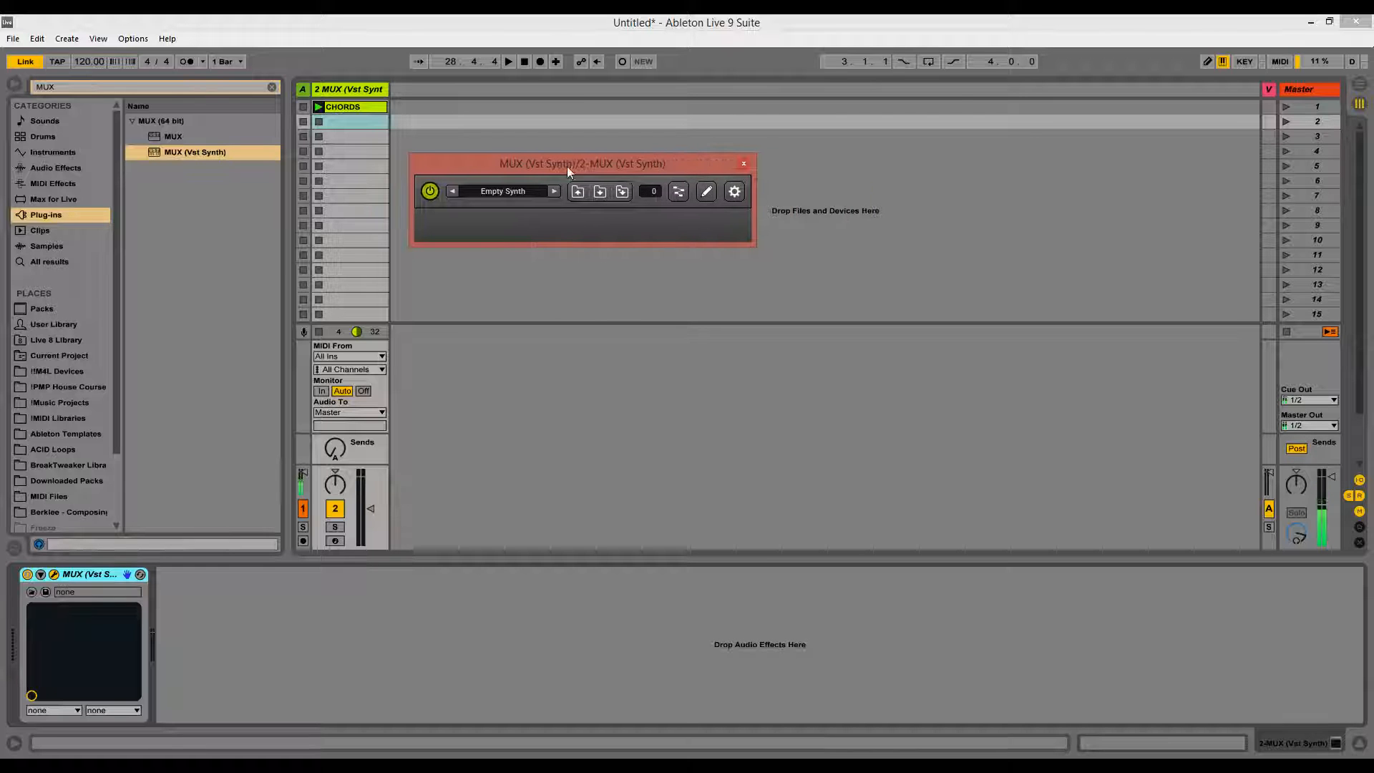
left_click(734, 192)
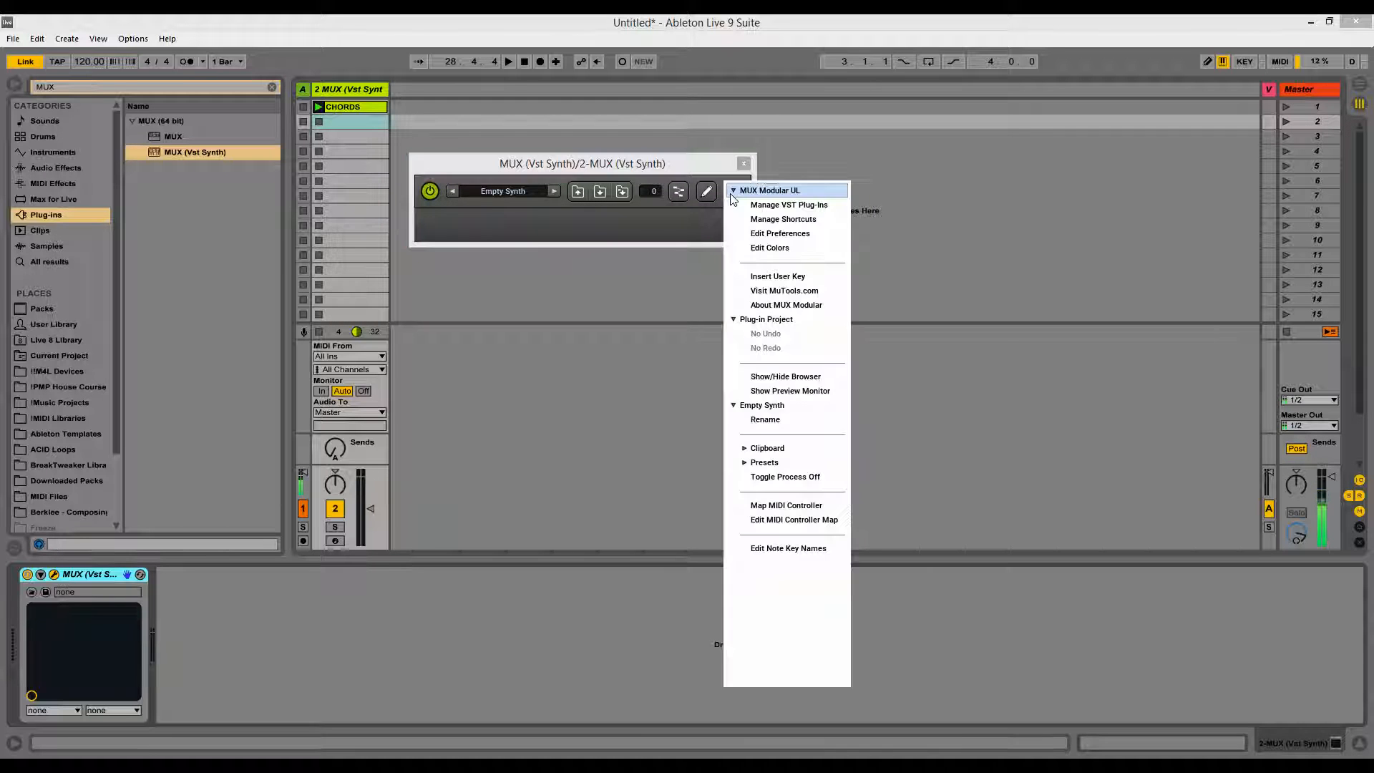
left_click(787, 377)
left_click(1174, 204)
Step: Load the 2 Wavetable preset into the MUX plug-in and raise its oscillator Balance to about 48.6 %
left_click_drag(1206, 218, 552, 229)
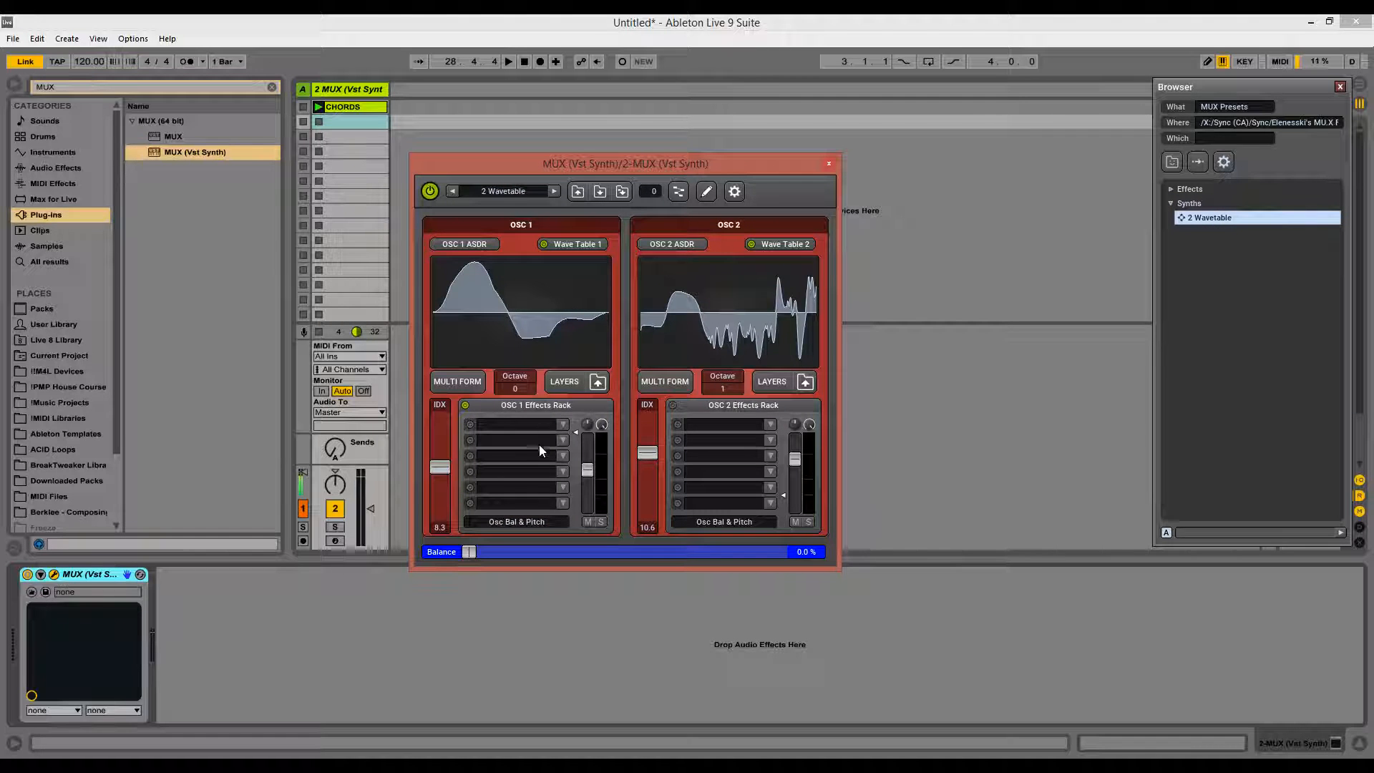
left_click_drag(471, 555, 599, 561)
Step: Replace the loaded preset with Empty Synth from the factory instrument templates
left_click(526, 192)
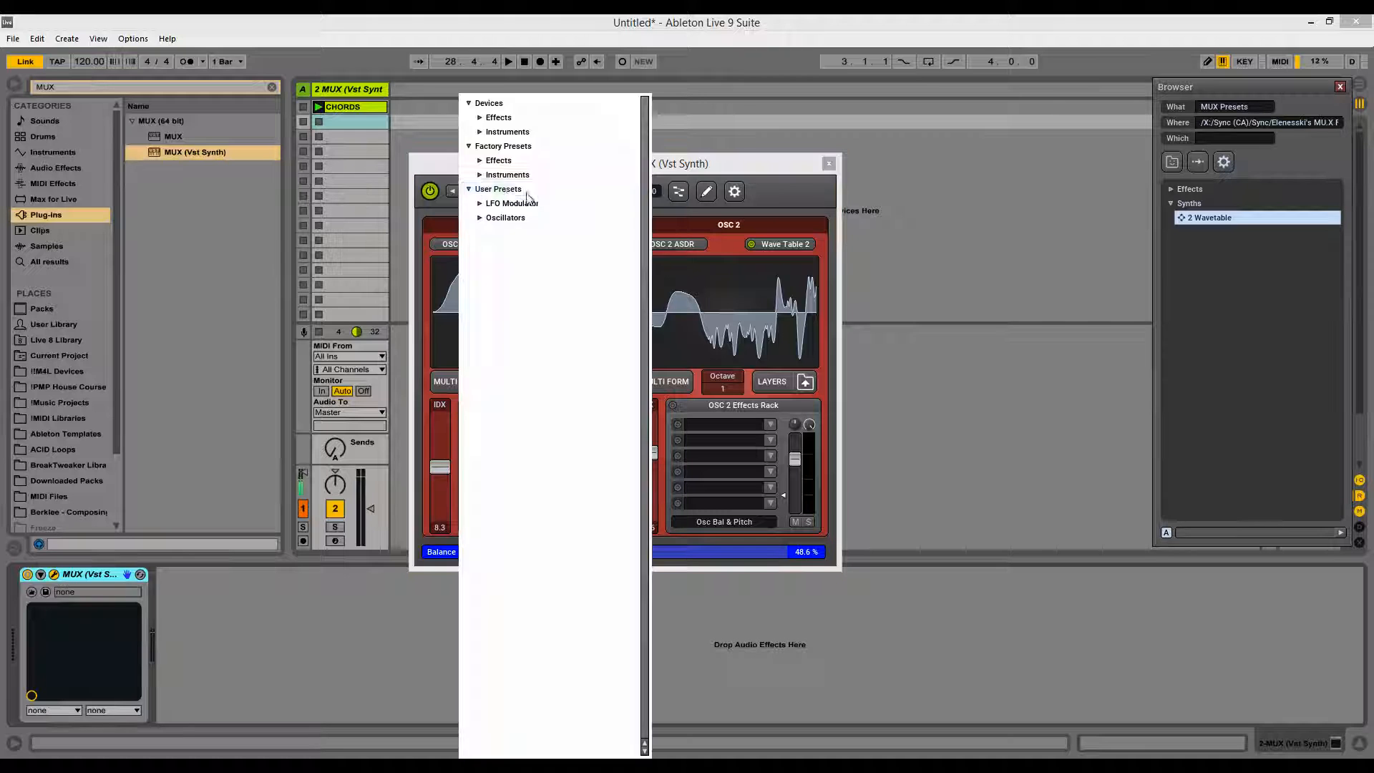
left_click(480, 175)
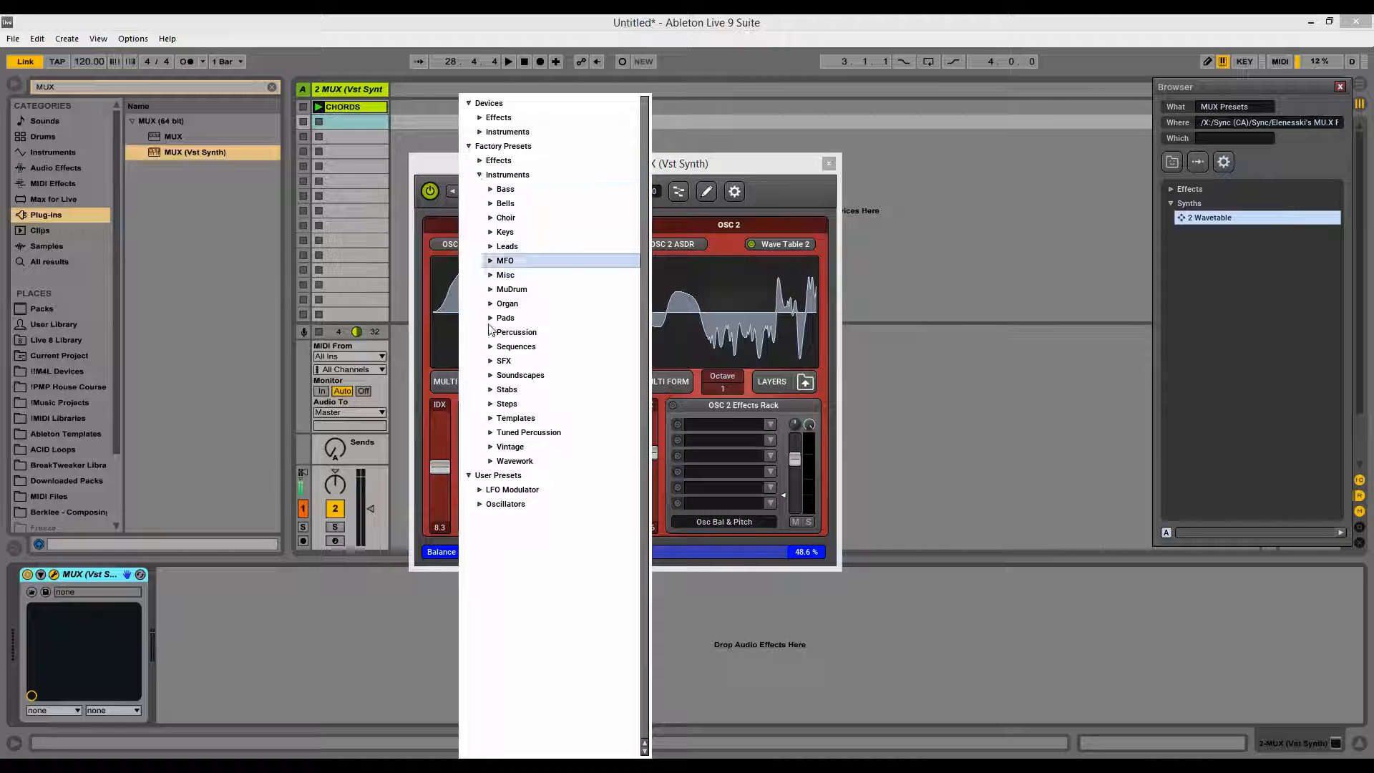
left_click(491, 419)
left_click(519, 448)
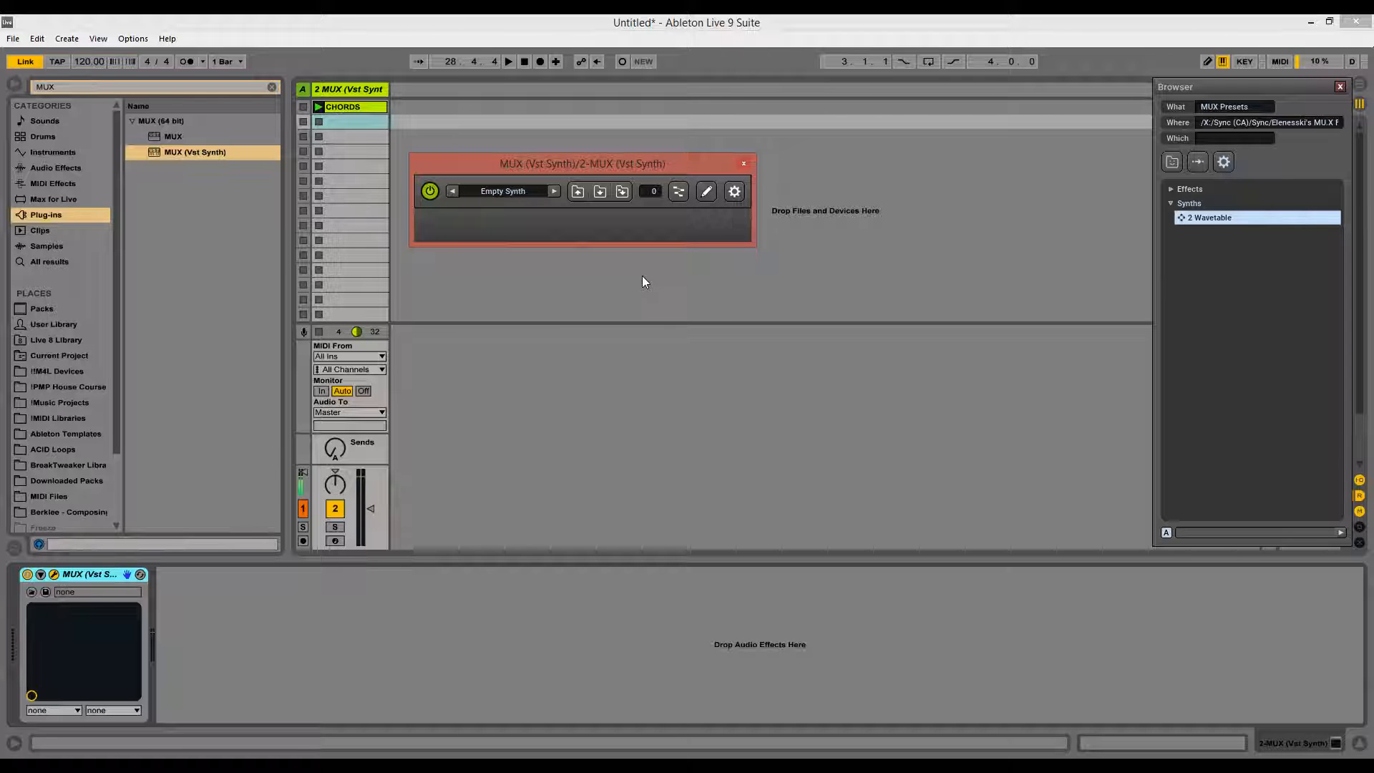
Step: Replace the Poly Synth module in the Empty Synth modular area with the 2 Wavetable preset, placed between Event Input 1 and Audio Output 1
left_click(677, 193)
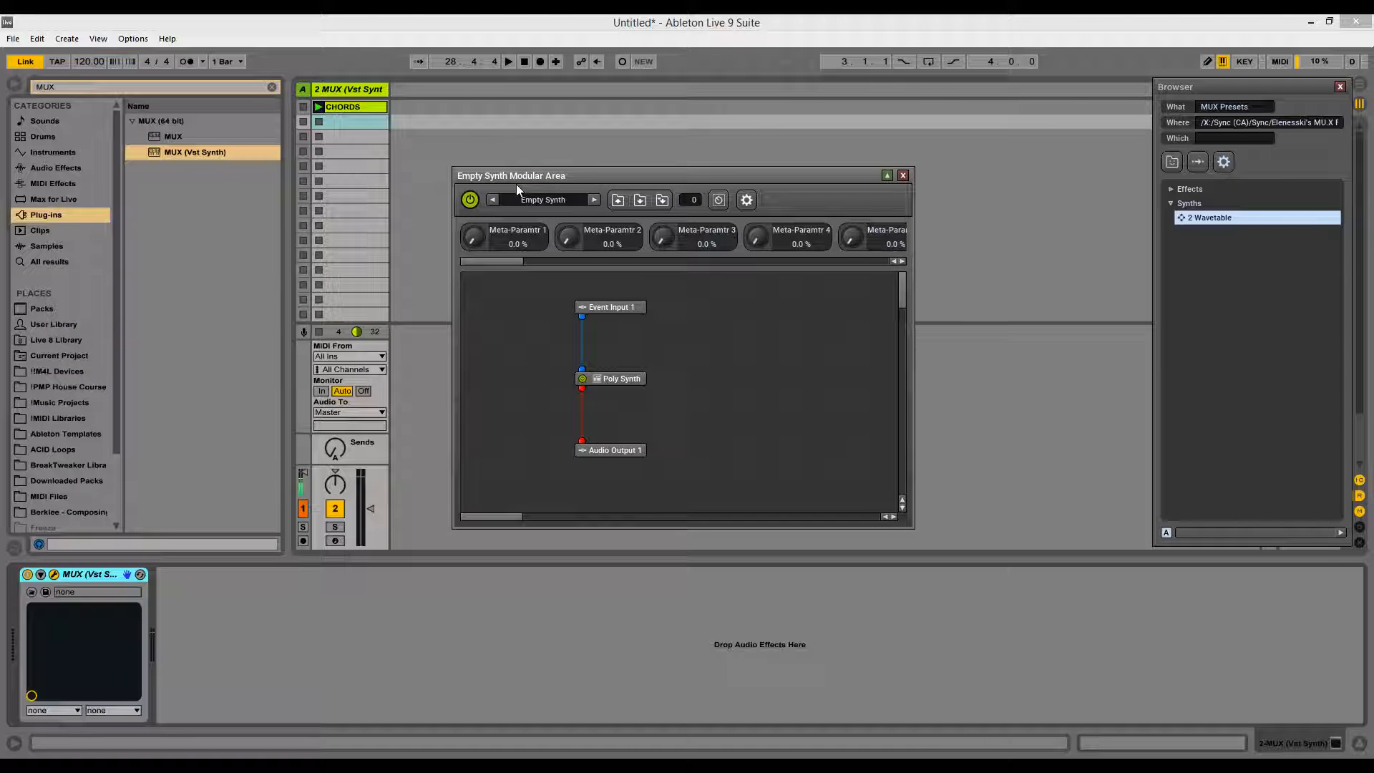
left_click_drag(592, 174, 629, 150)
left_click_drag(579, 327, 775, 397)
key("Delete")
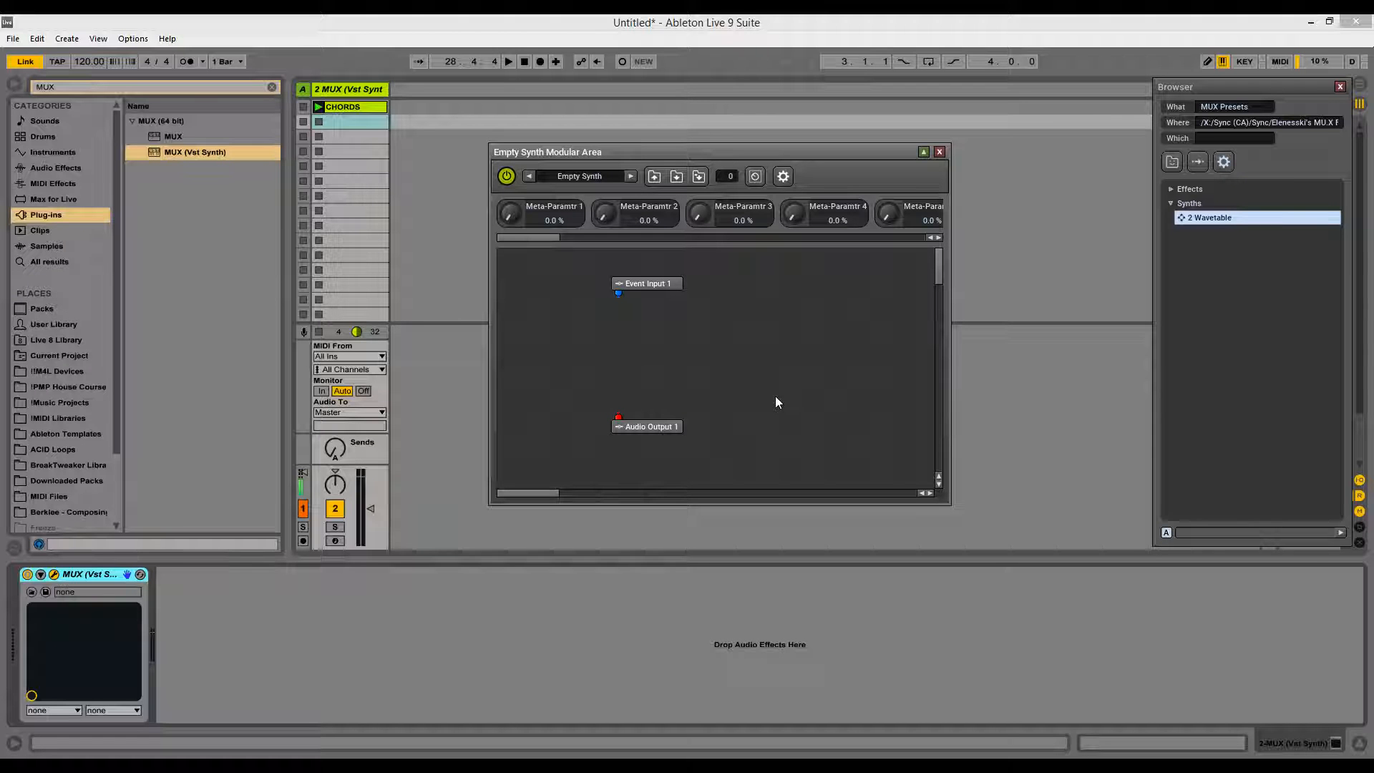
left_click(1212, 218)
left_click_drag(1212, 218, 649, 355)
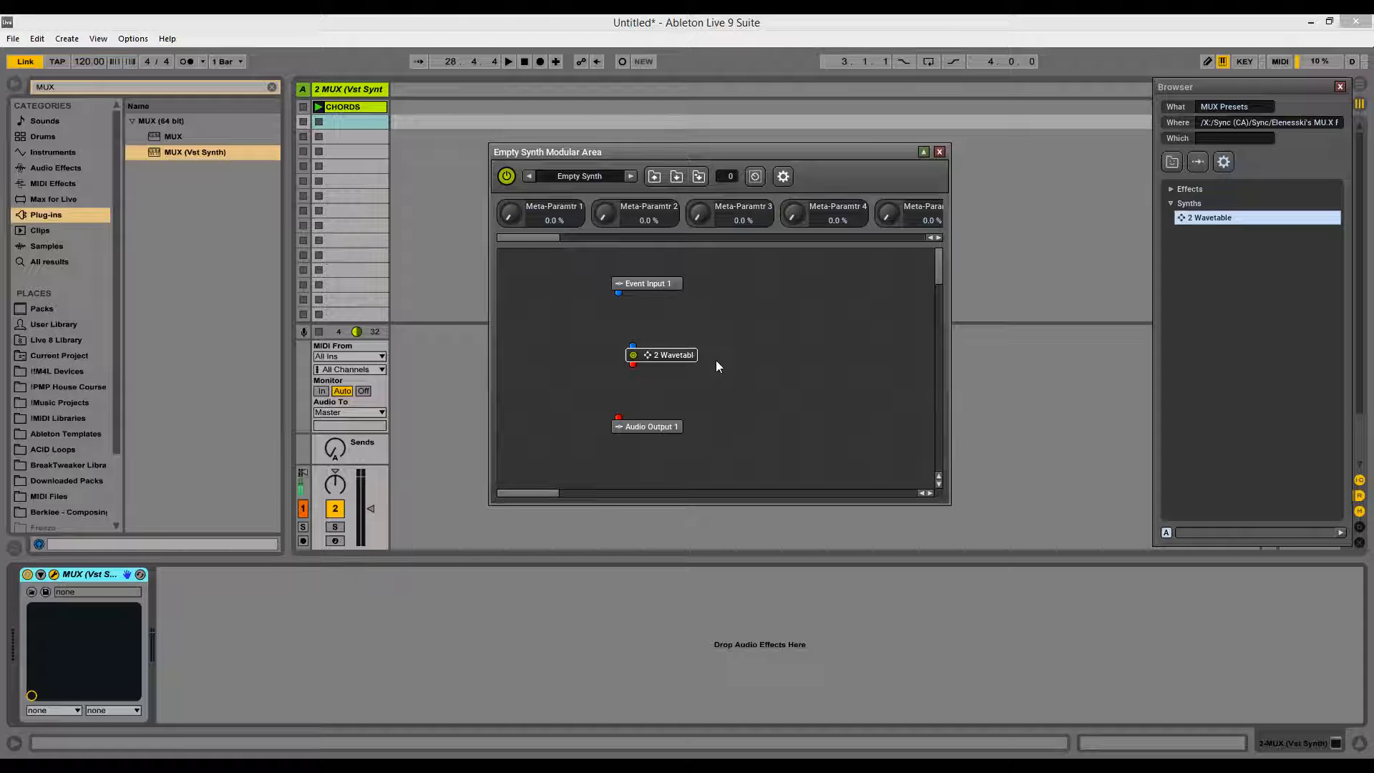
Step: Open the 2 Wavetable module's front panel and modular area, arranging the windows so both can be seen
double_click(658, 356)
left_click_drag(631, 195, 921, 239)
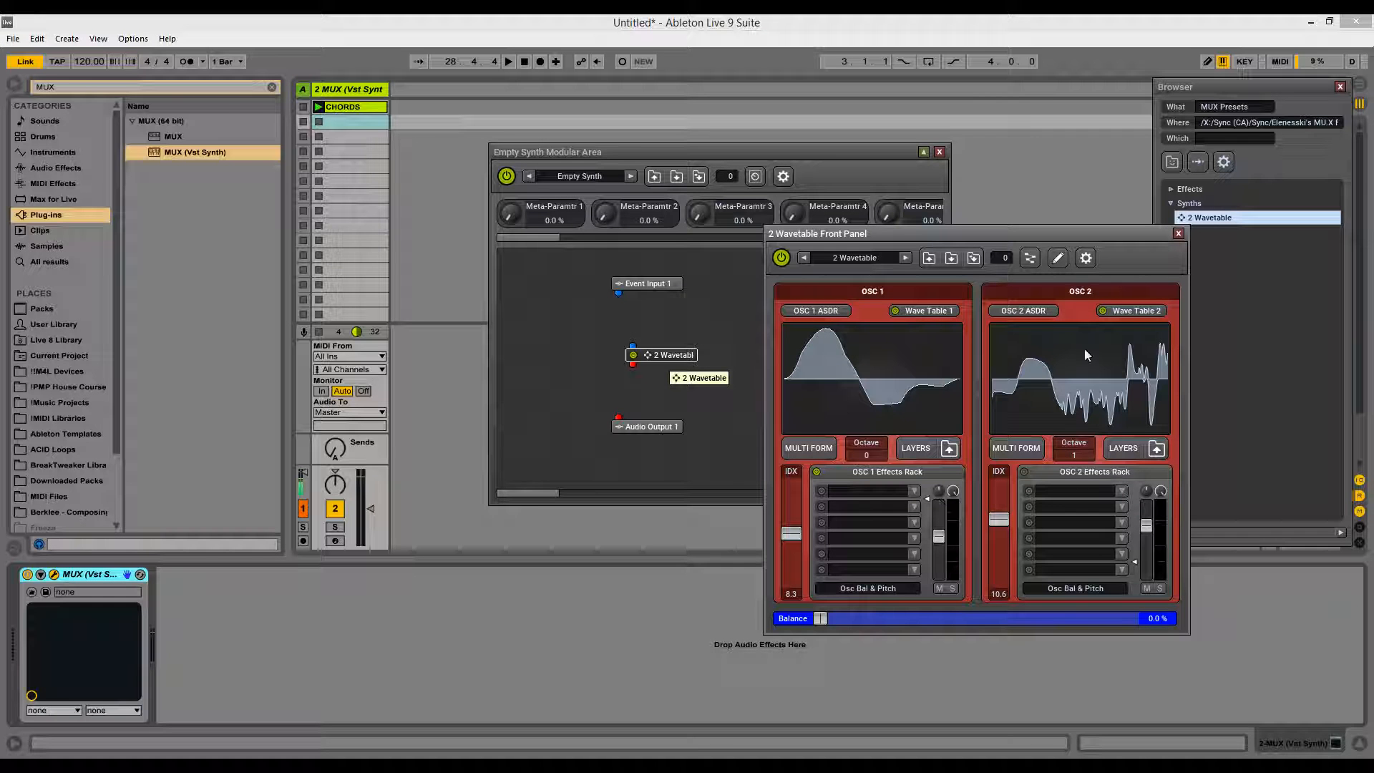
left_click_drag(924, 239, 590, 208)
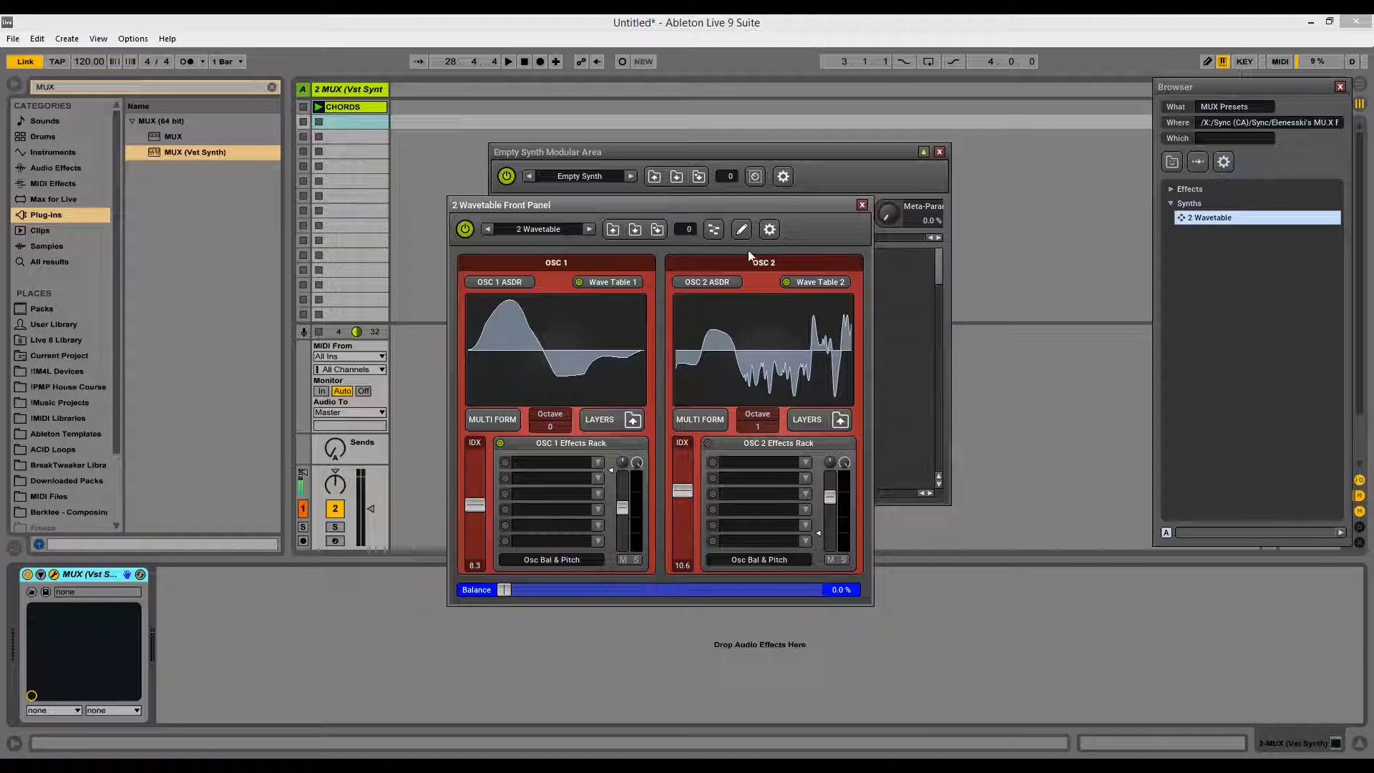
left_click(714, 230)
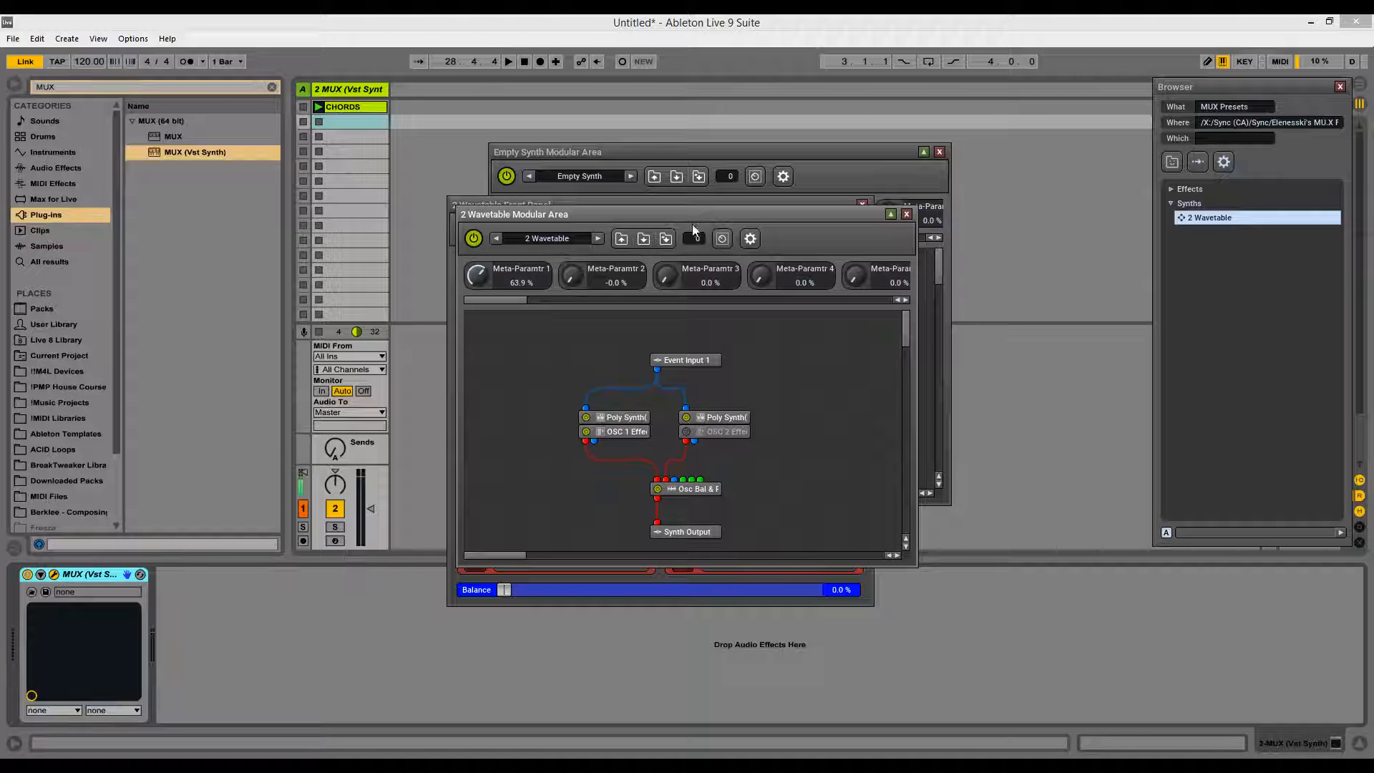
left_click_drag(681, 212, 939, 281)
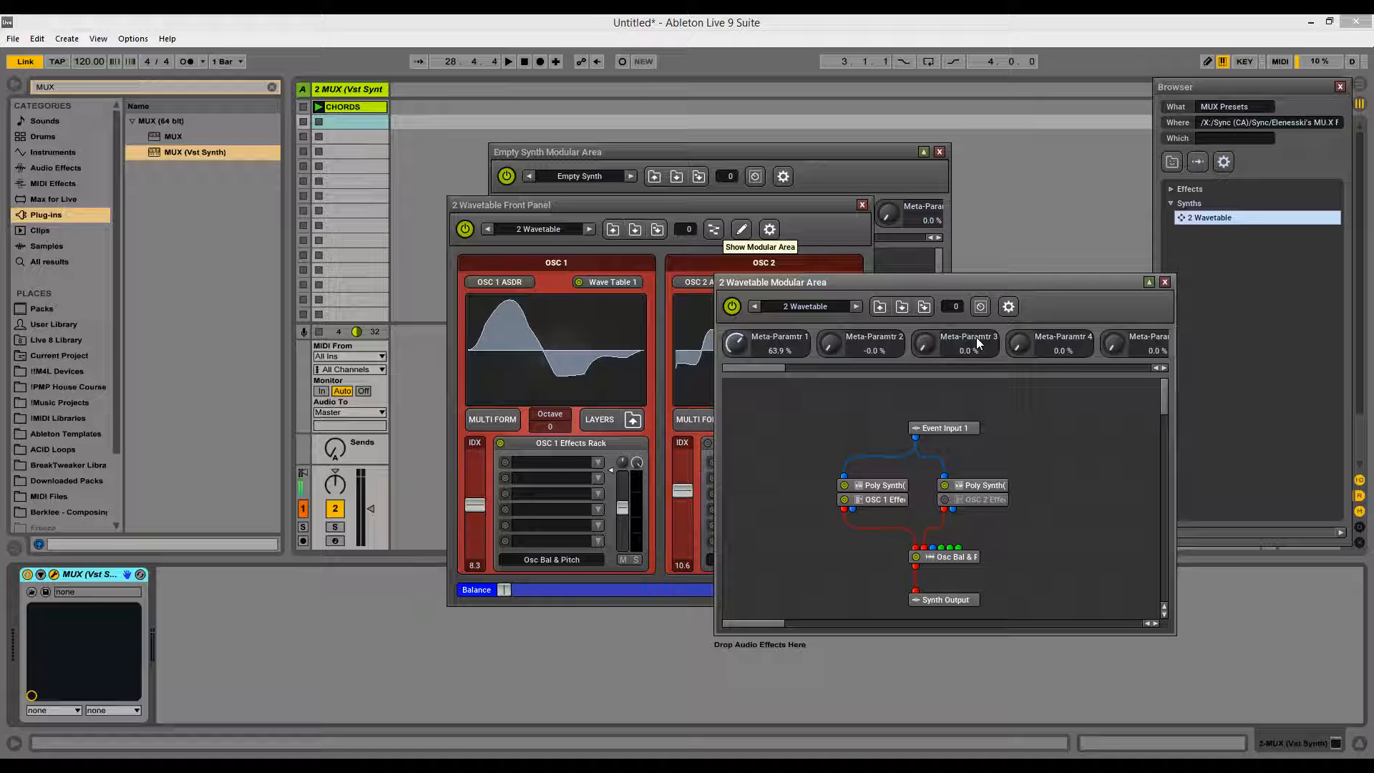
Step: Map Meta-Parameter 1 of 2 Wavetable to the IDX parameter of Poly Synth(1)'s Multi-Form Oscillator
double_click(736, 344)
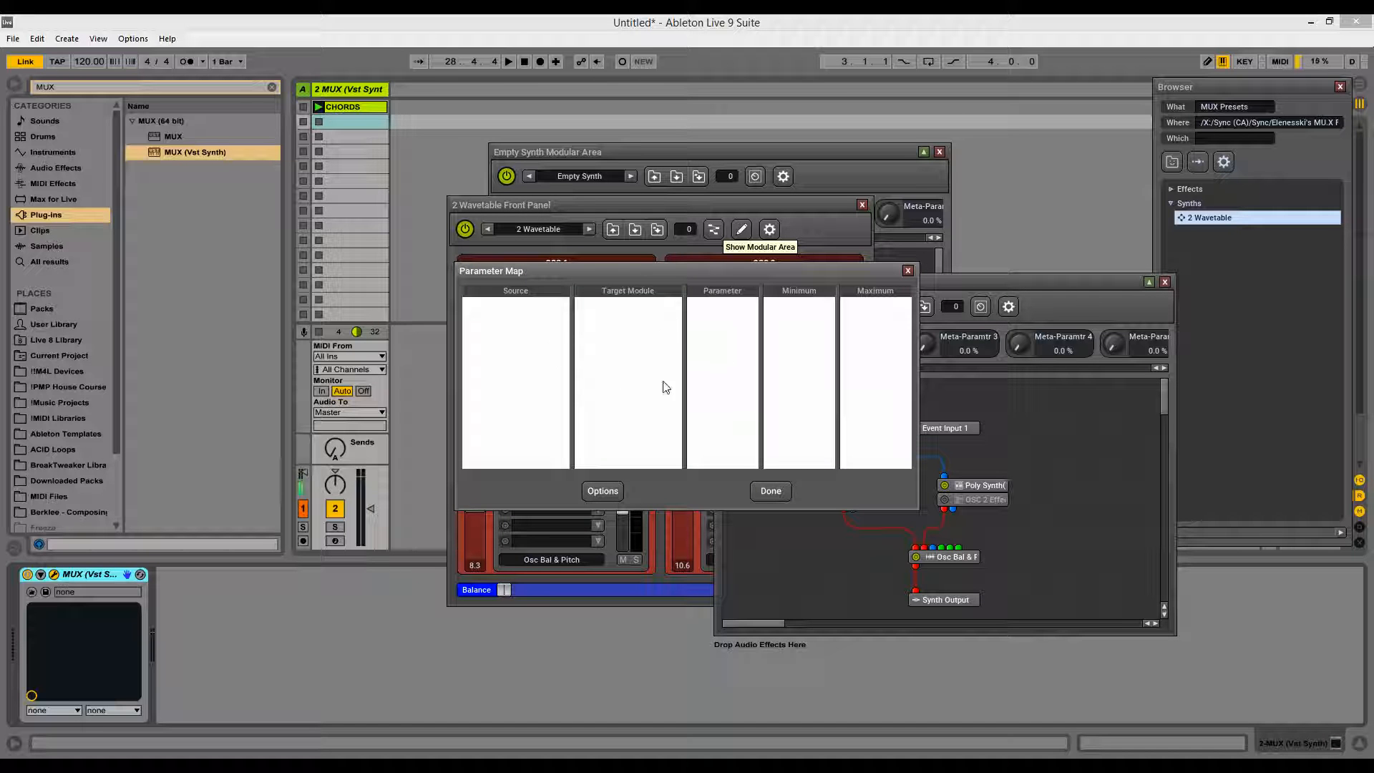
right_click(527, 320)
left_click(545, 327)
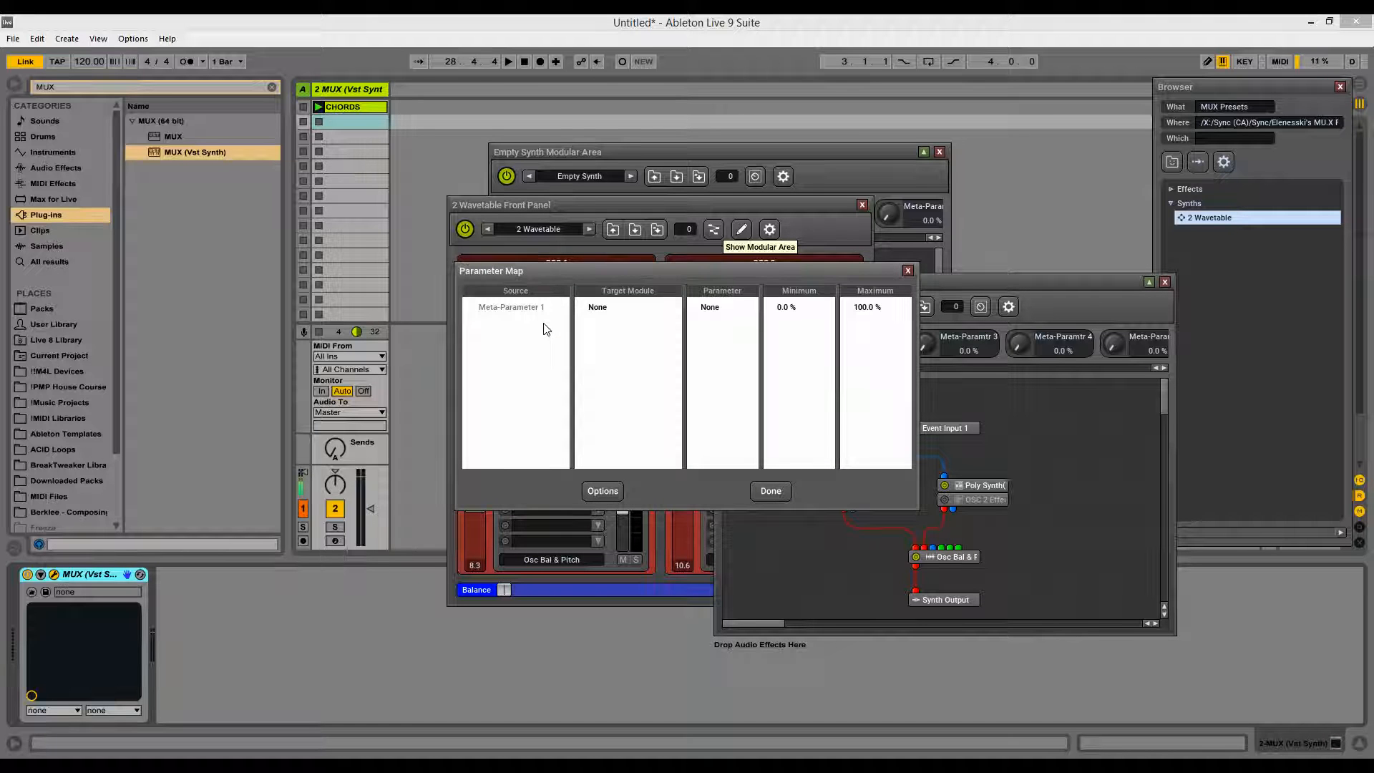
left_click(593, 313)
double_click(592, 312)
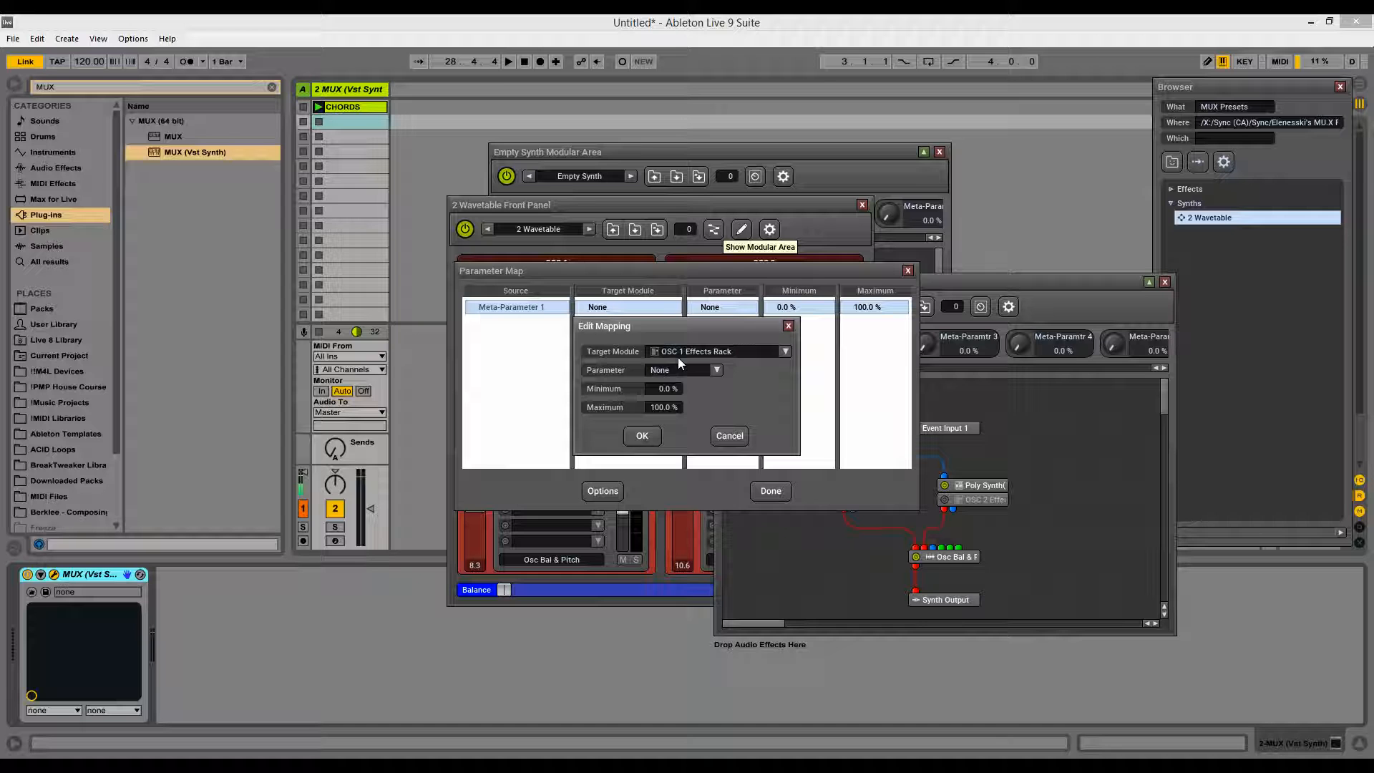
left_click(787, 352)
left_click(655, 427)
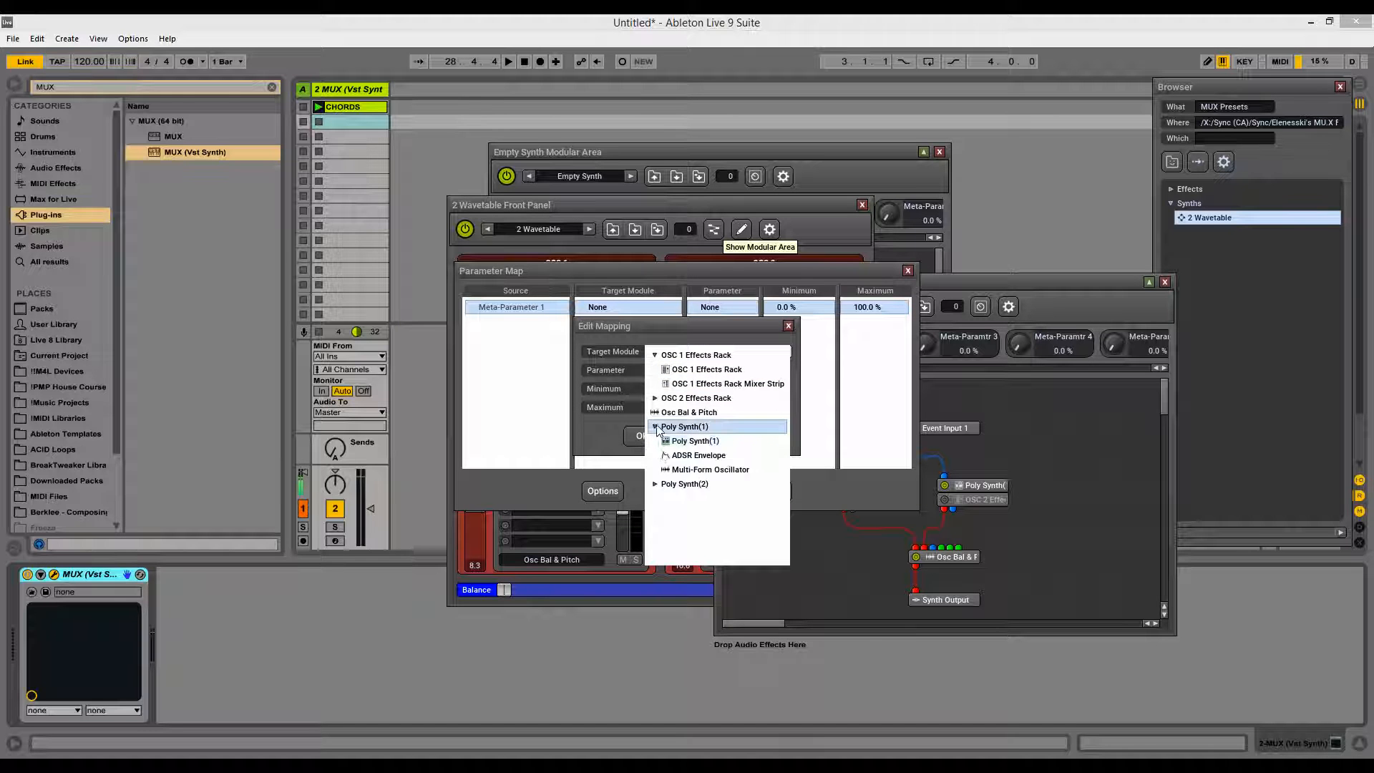
left_click(669, 469)
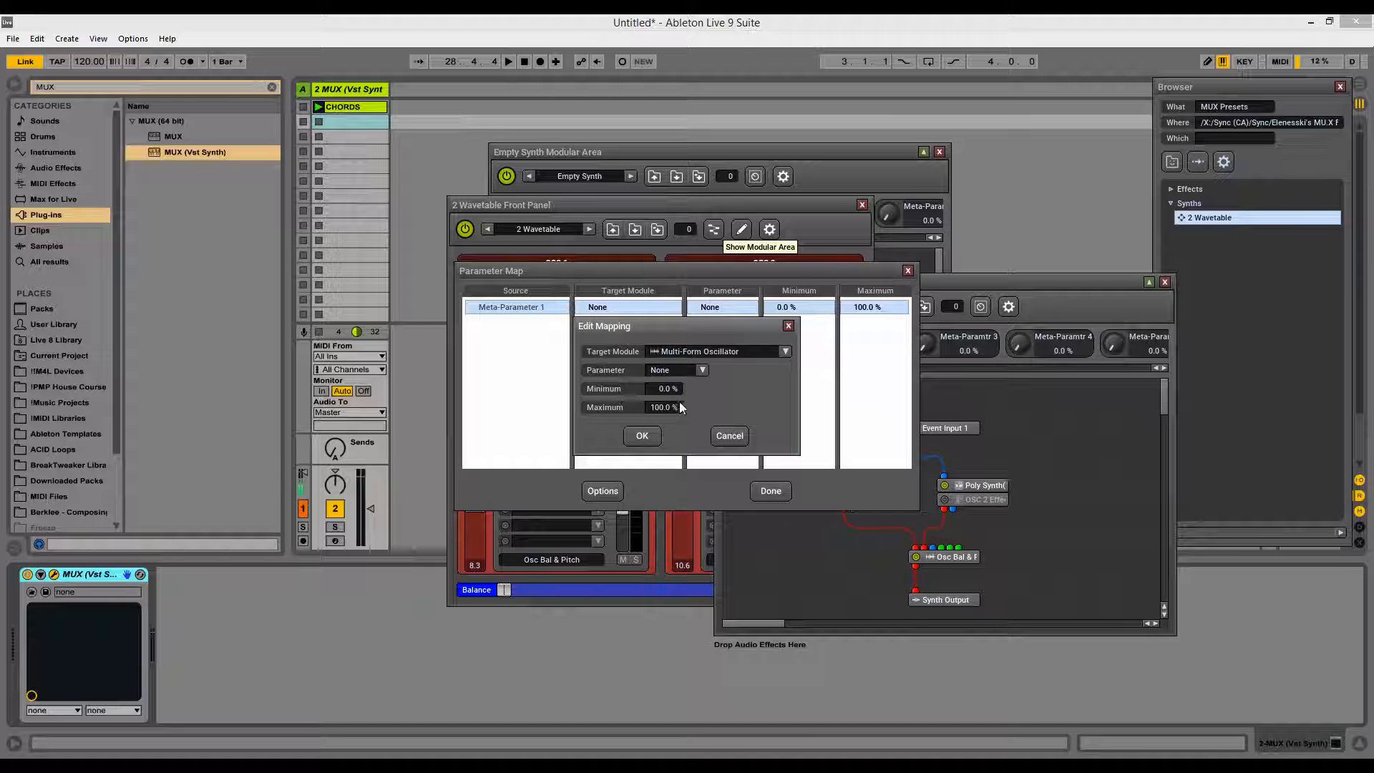
left_click(702, 370)
left_click(669, 524)
left_click(642, 436)
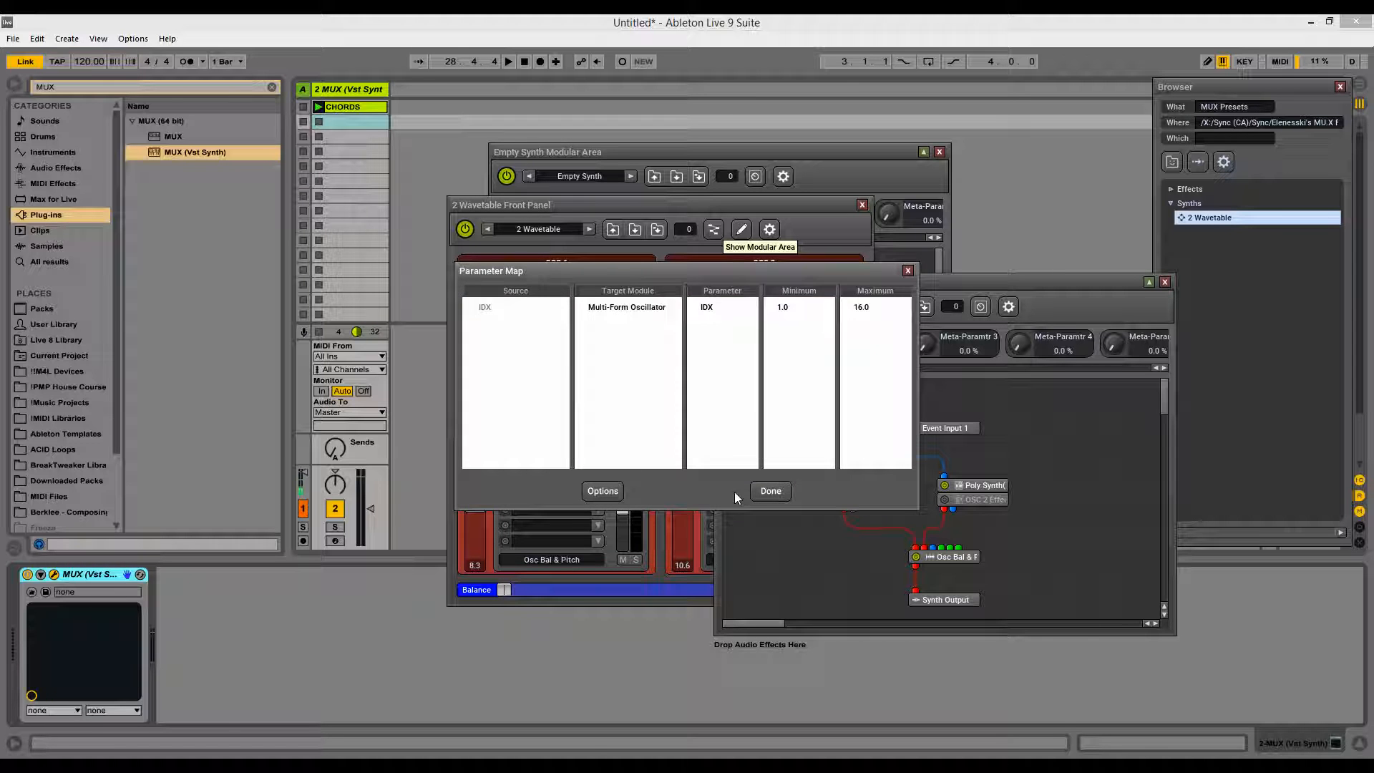
left_click(779, 490)
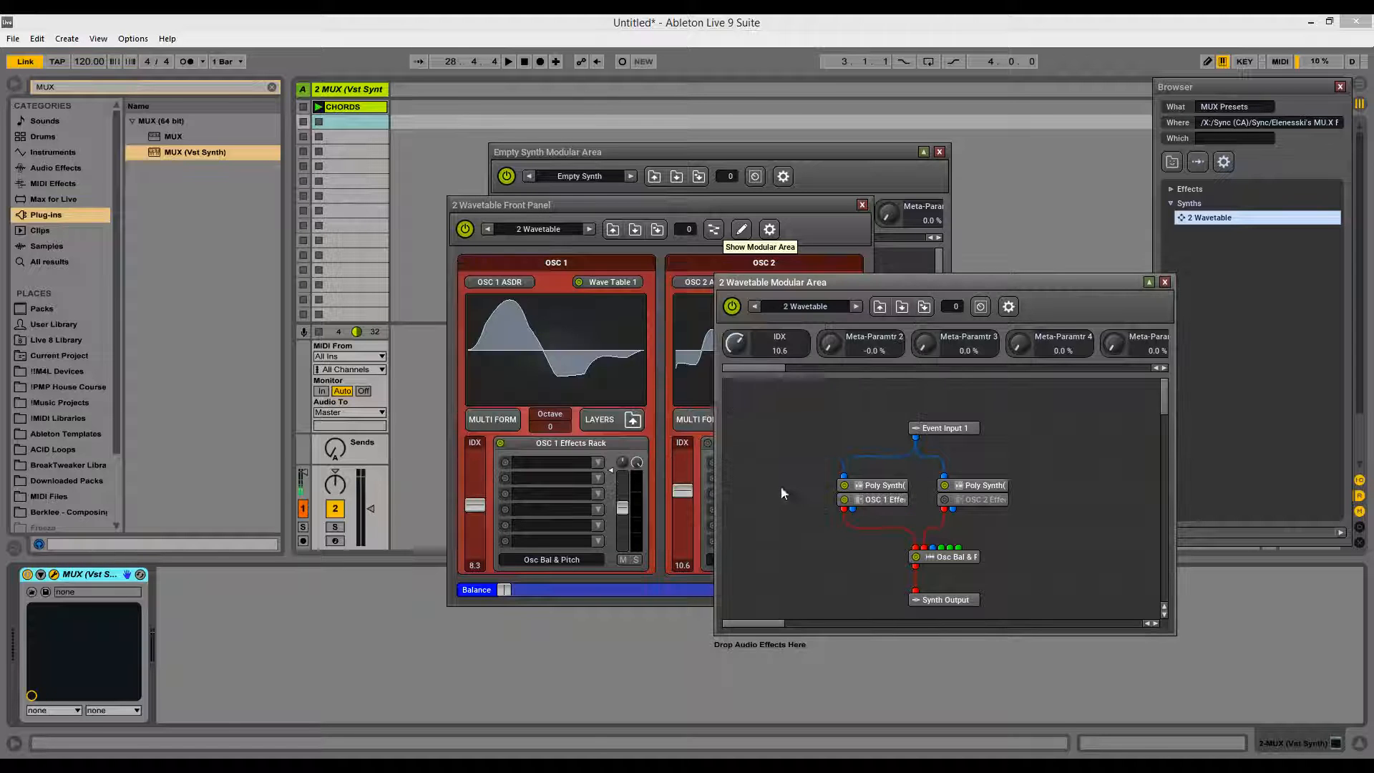
Step: Map Meta-Parameter 2 of 2 Wavetable to the IDX parameter of Poly Synth(2)'s Multi-Form Oscillator
double_click(828, 343)
right_click(543, 320)
left_click(563, 334)
double_click(597, 307)
scroll(767, 351, "down", 1)
left_click(785, 353)
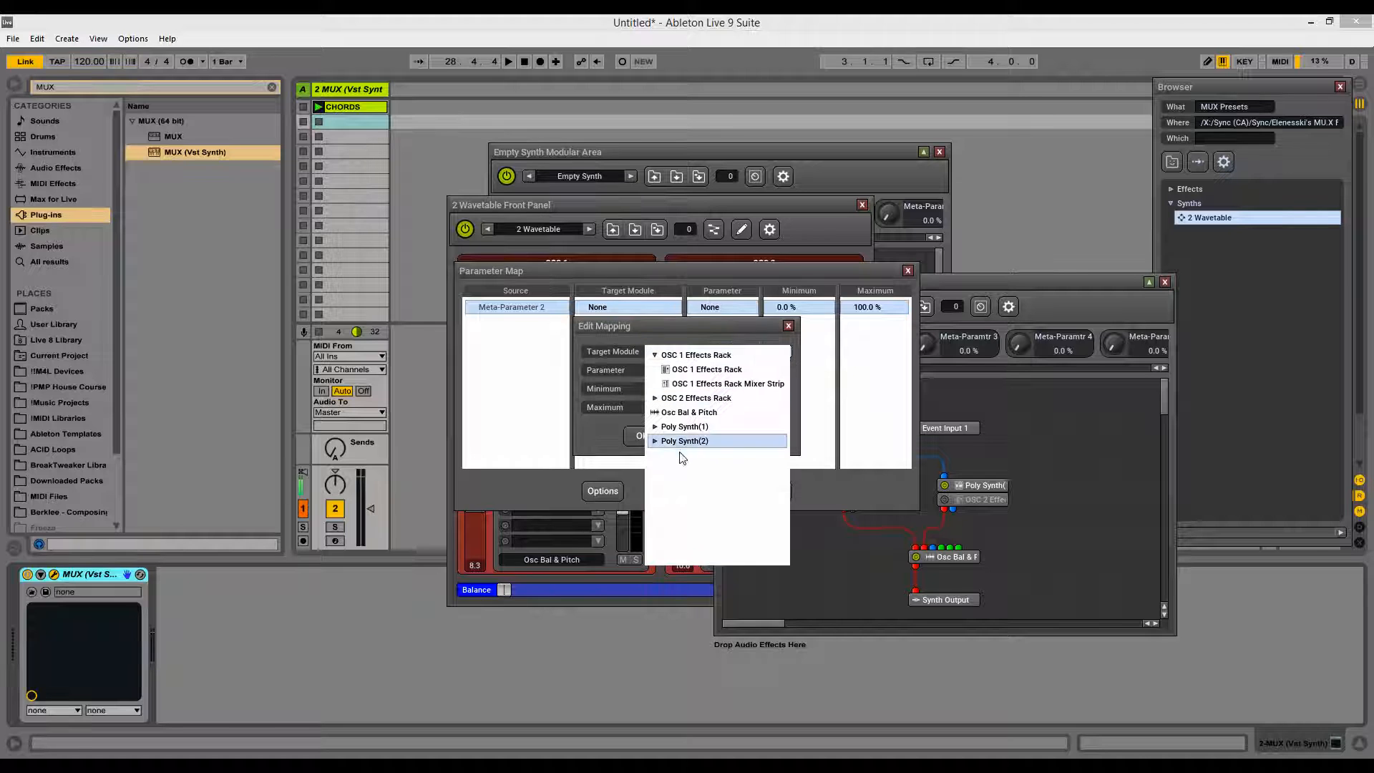
left_click(654, 427)
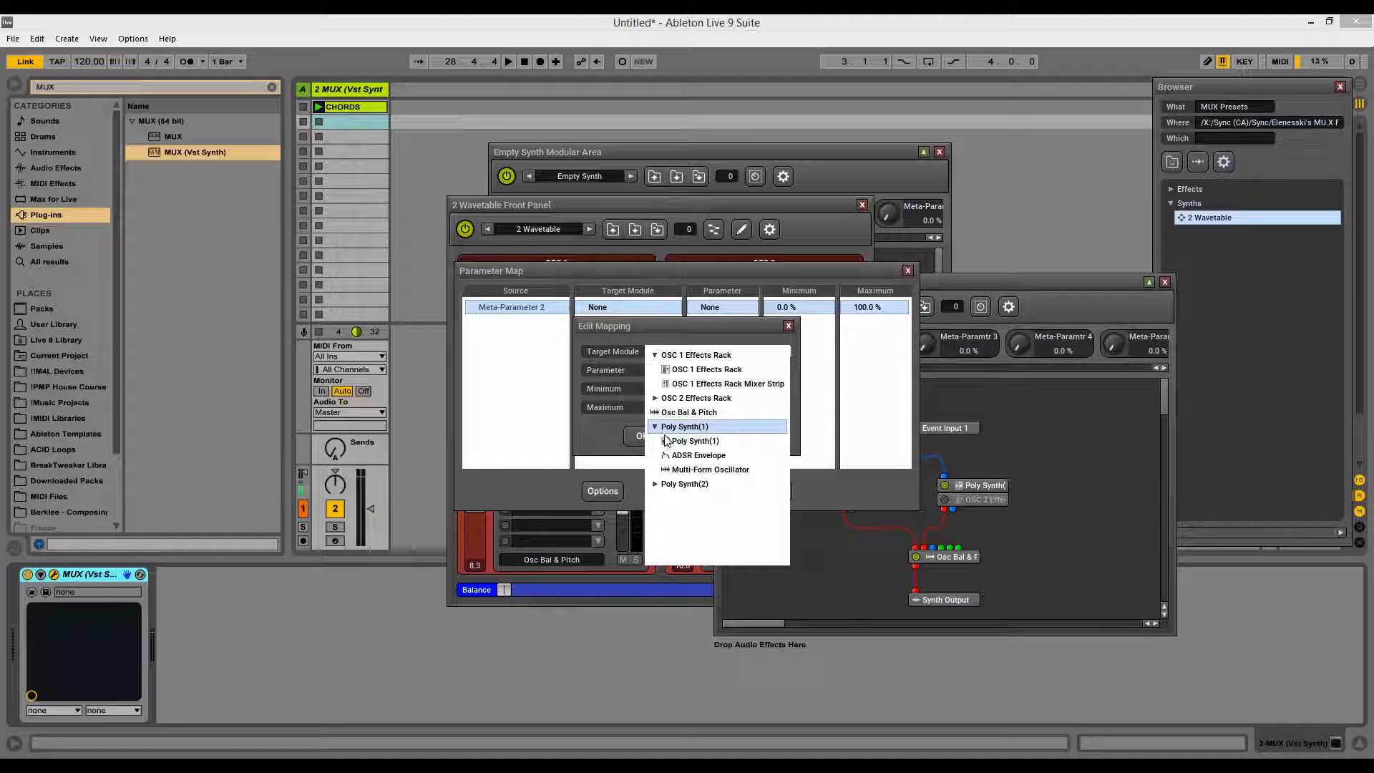
left_click(654, 485)
left_click(699, 527)
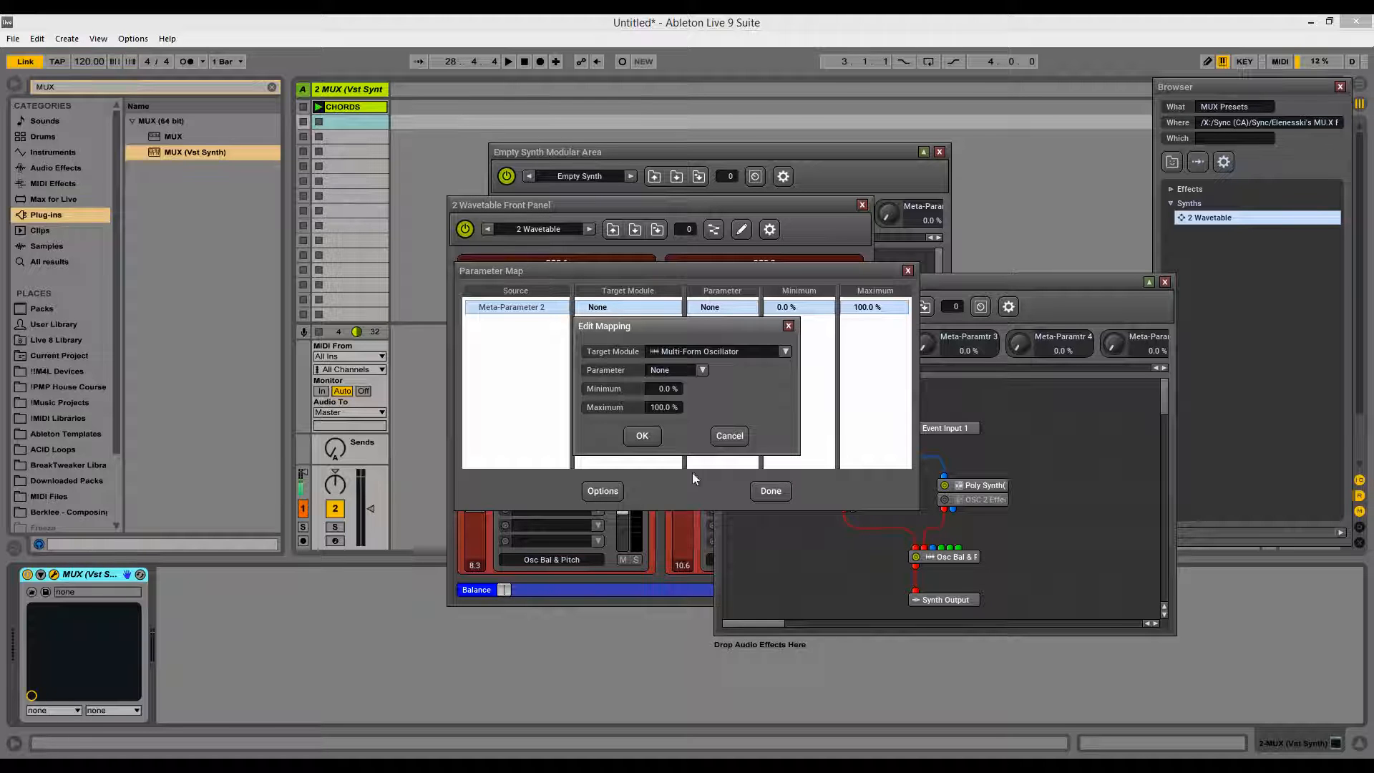
left_click(700, 369)
left_click(656, 514)
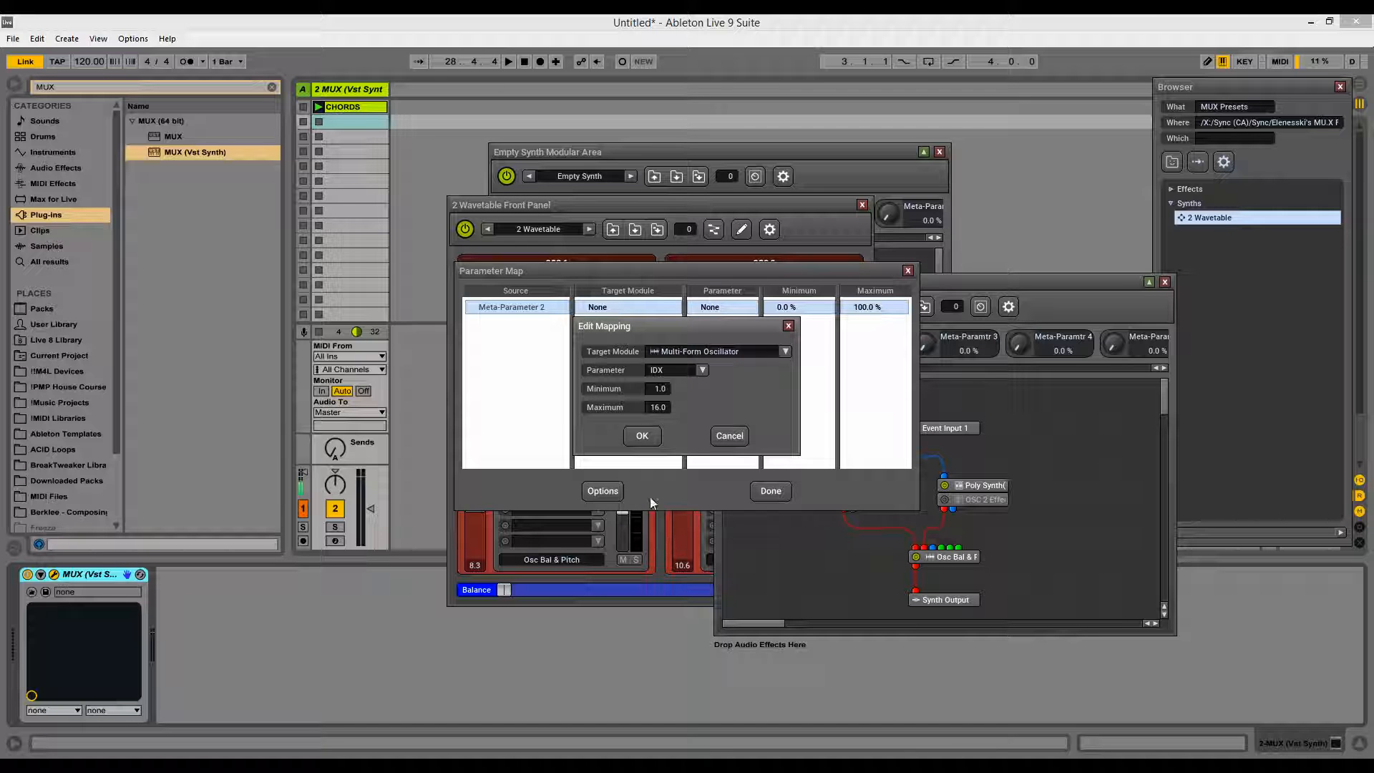
left_click(643, 436)
left_click(769, 492)
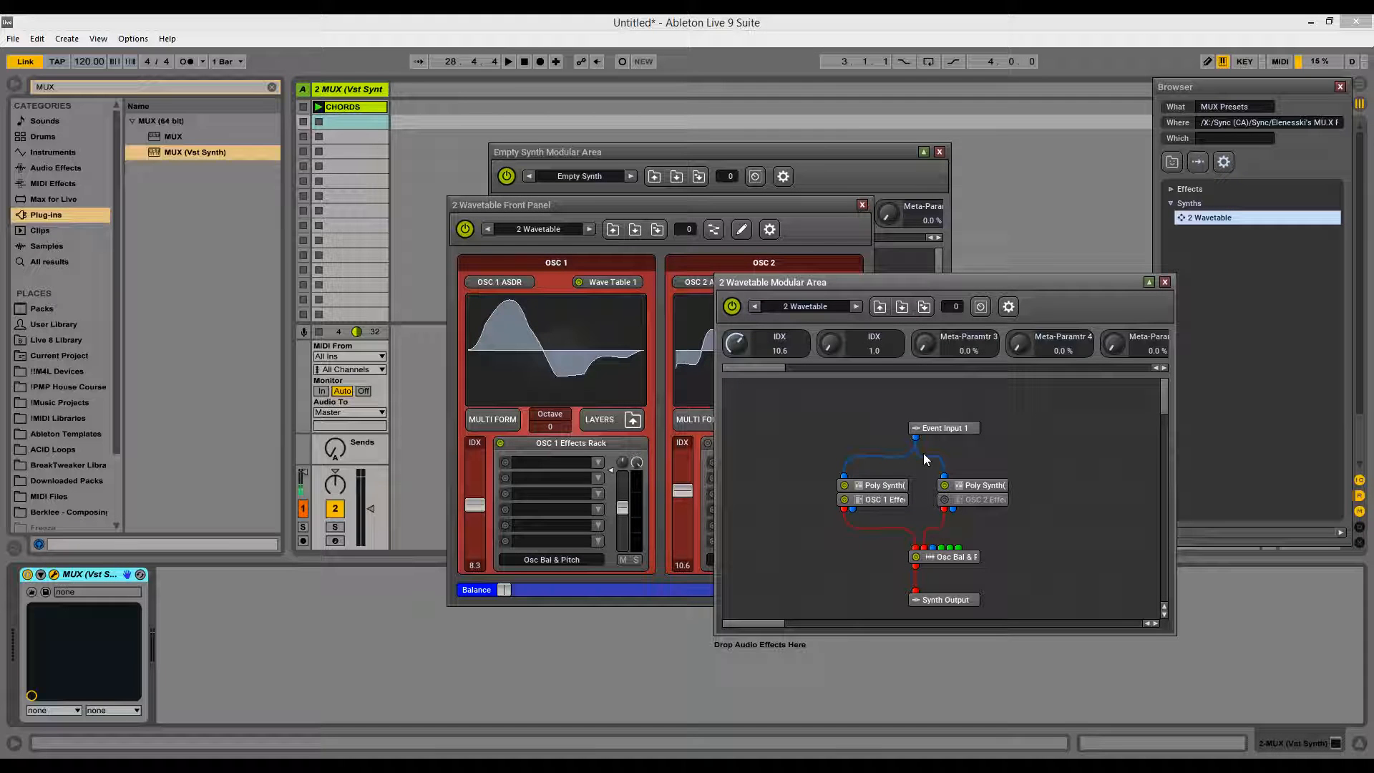
Step: Map Meta-Parameter 3 of 2 Wavetable to the Balance parameter of the Osc Bal & Pitch module
double_click(925, 343)
right_click(542, 315)
left_click(566, 324)
left_click(608, 303)
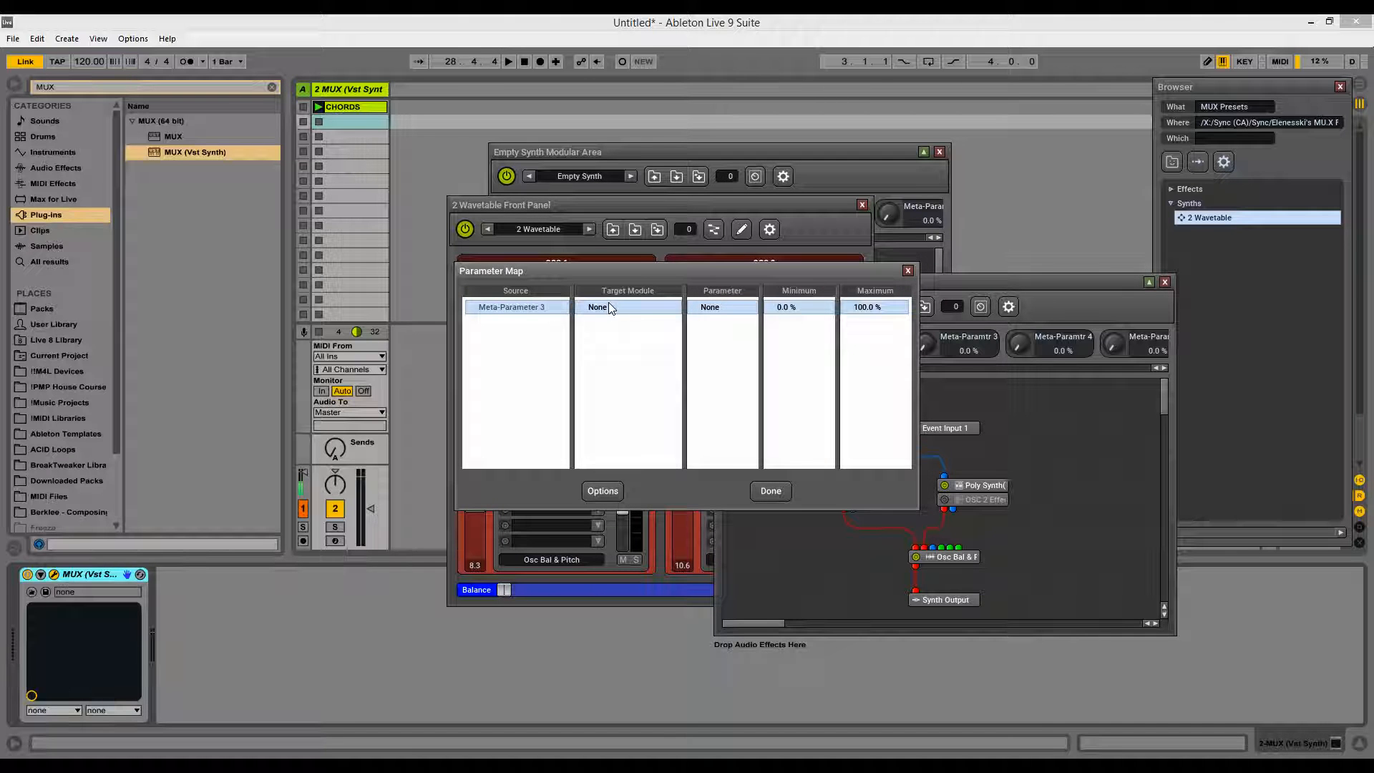
double_click(645, 305)
left_click(749, 351)
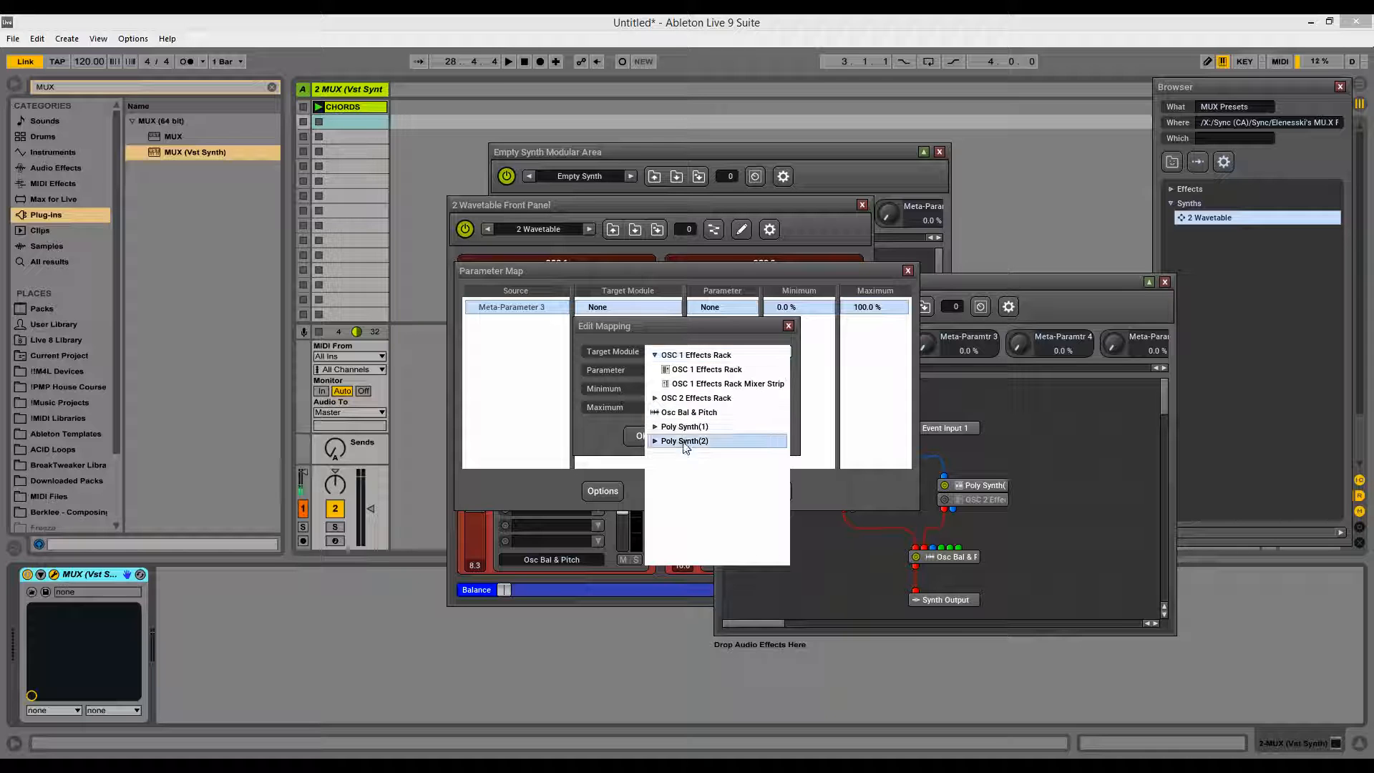
left_click(683, 413)
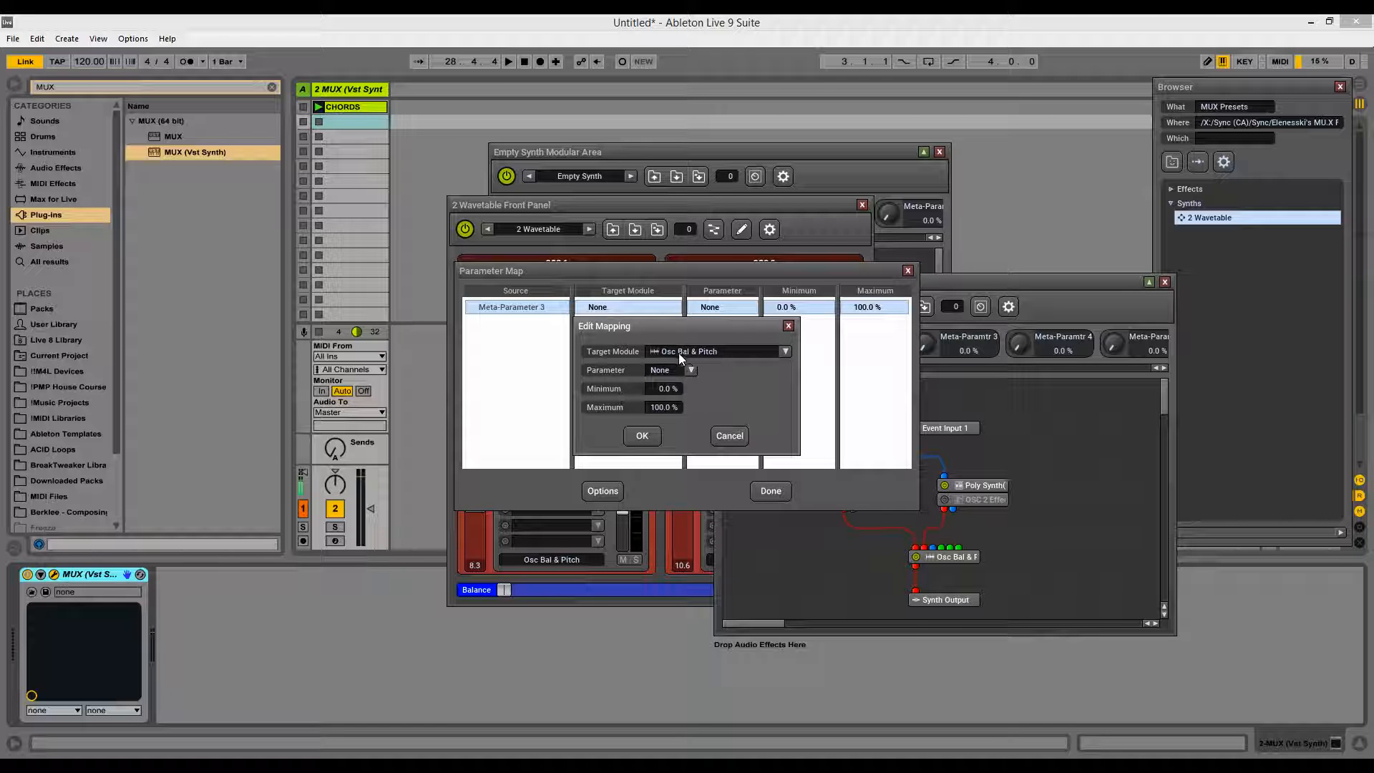
left_click(690, 372)
left_click(676, 386)
left_click(646, 438)
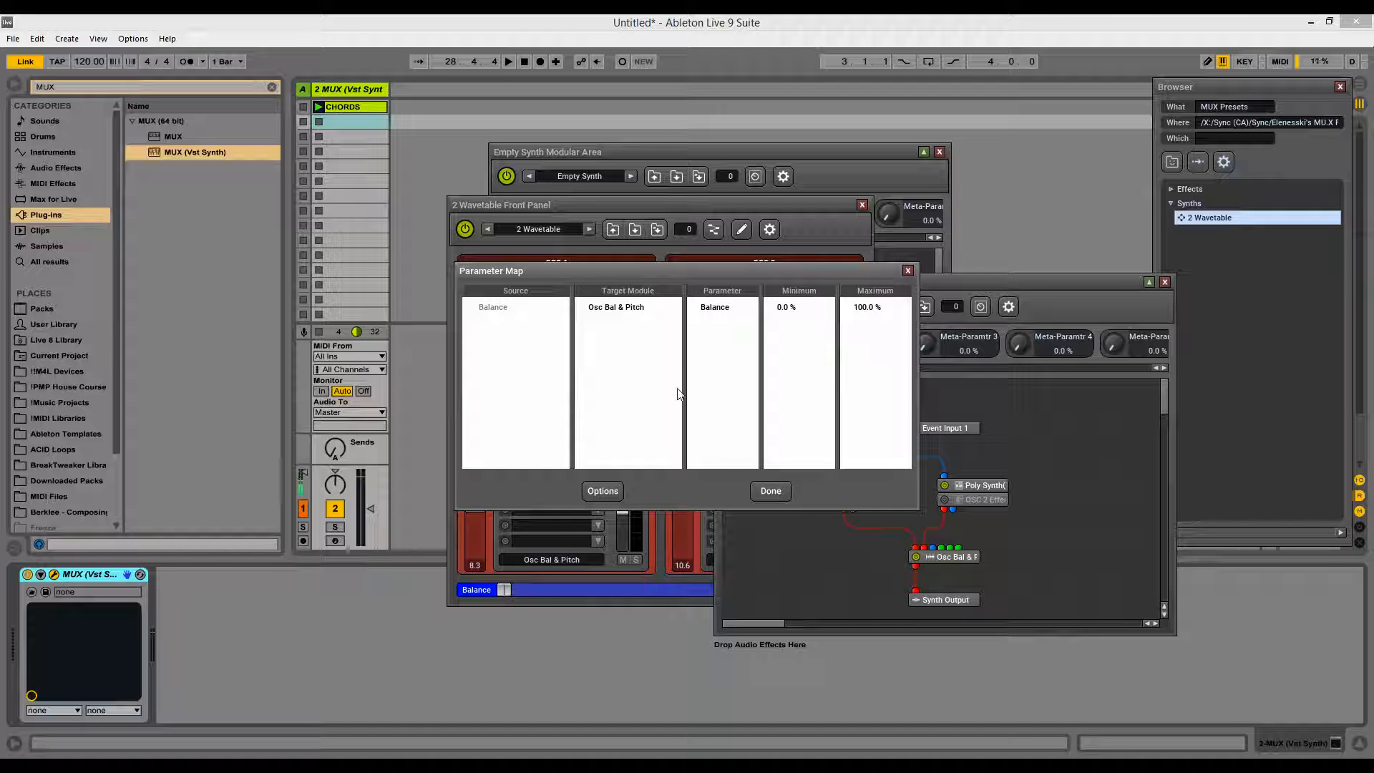
left_click(767, 492)
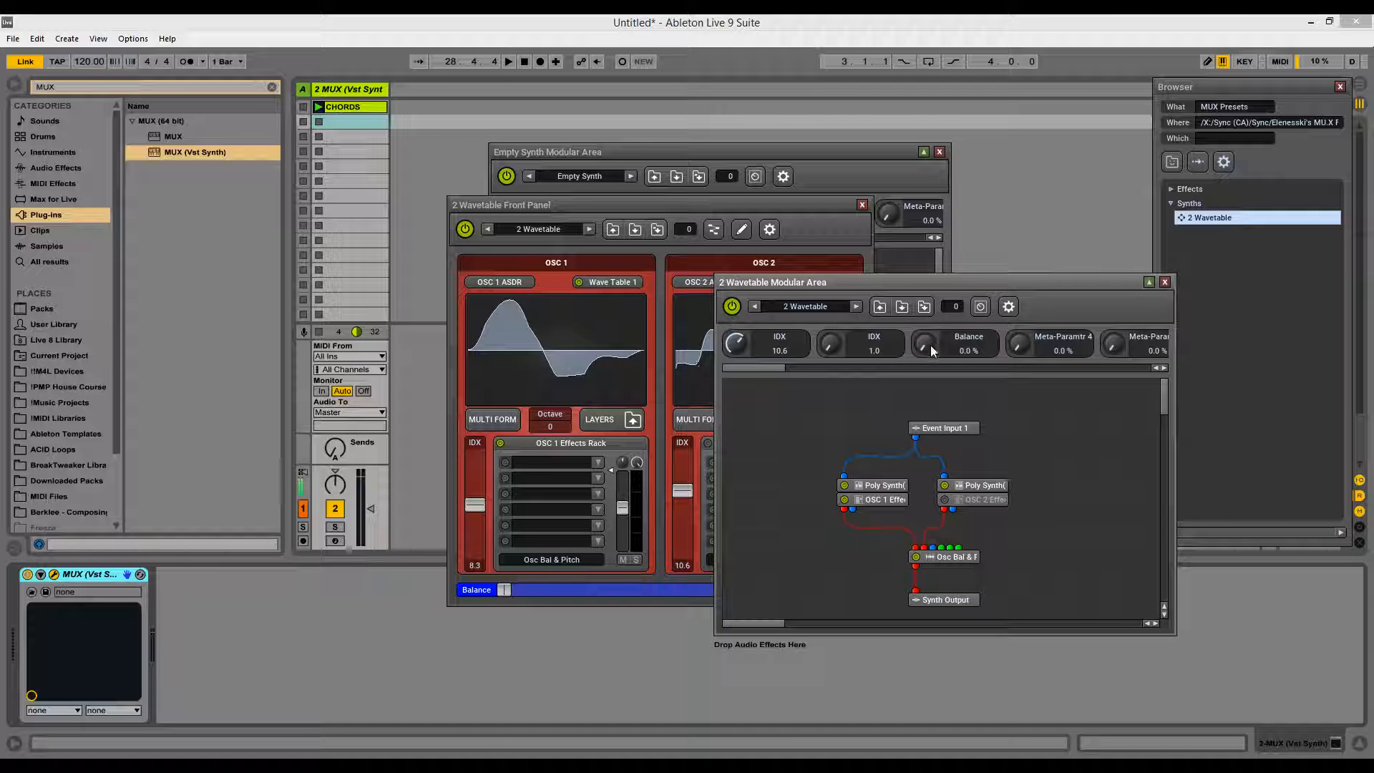
Step: Rename the two IDX meta-parameters to IDX 1 and IDX 2, and move the modular area clear of the front panel
double_click(793, 340)
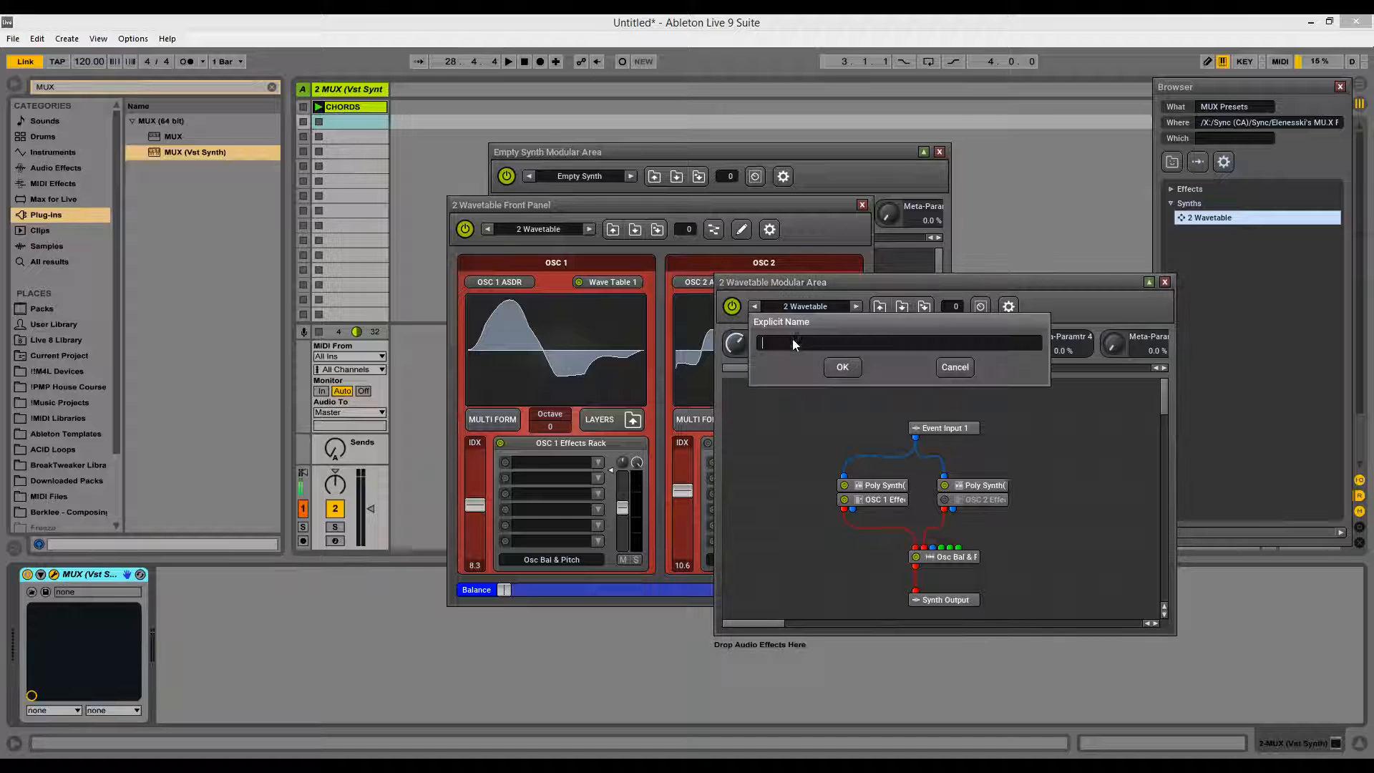
type("IDX 1")
left_click(842, 366)
double_click(883, 334)
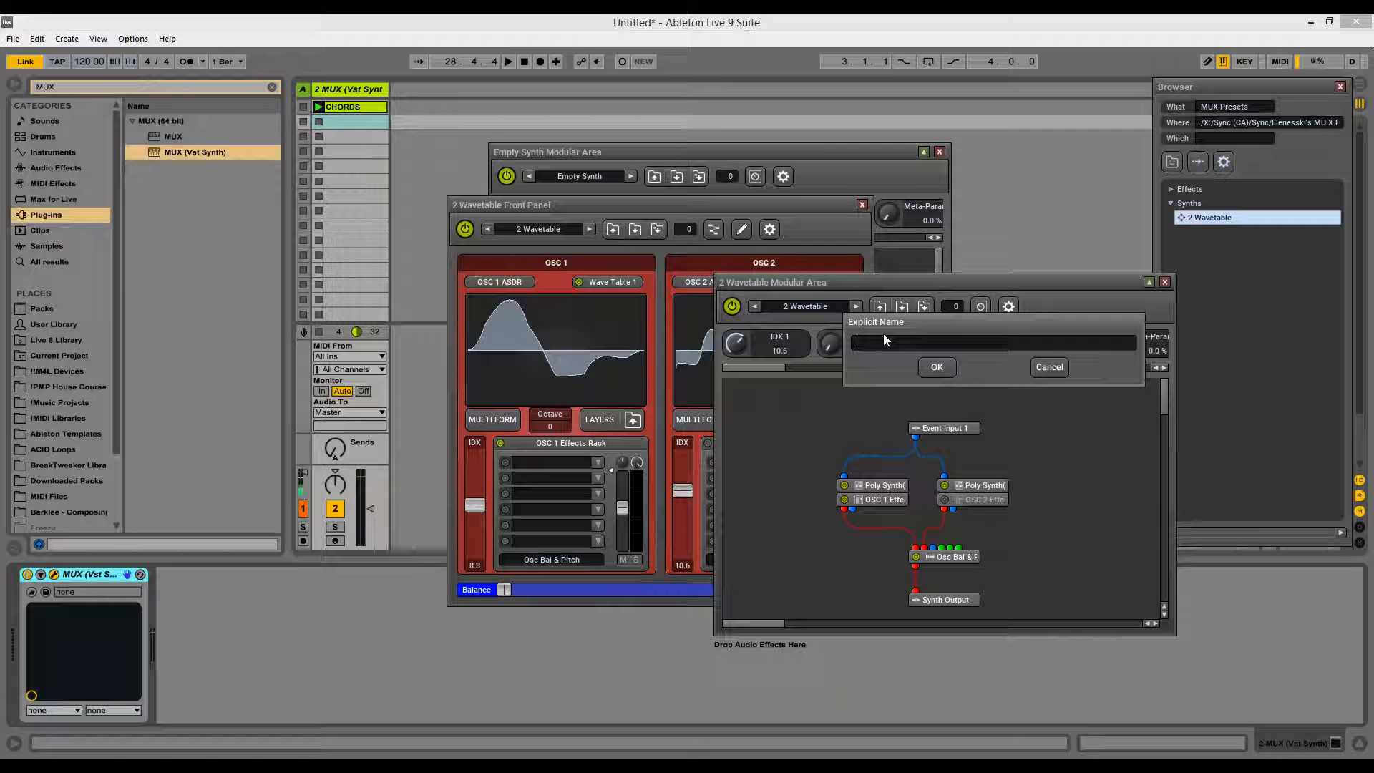
type("IDX 2")
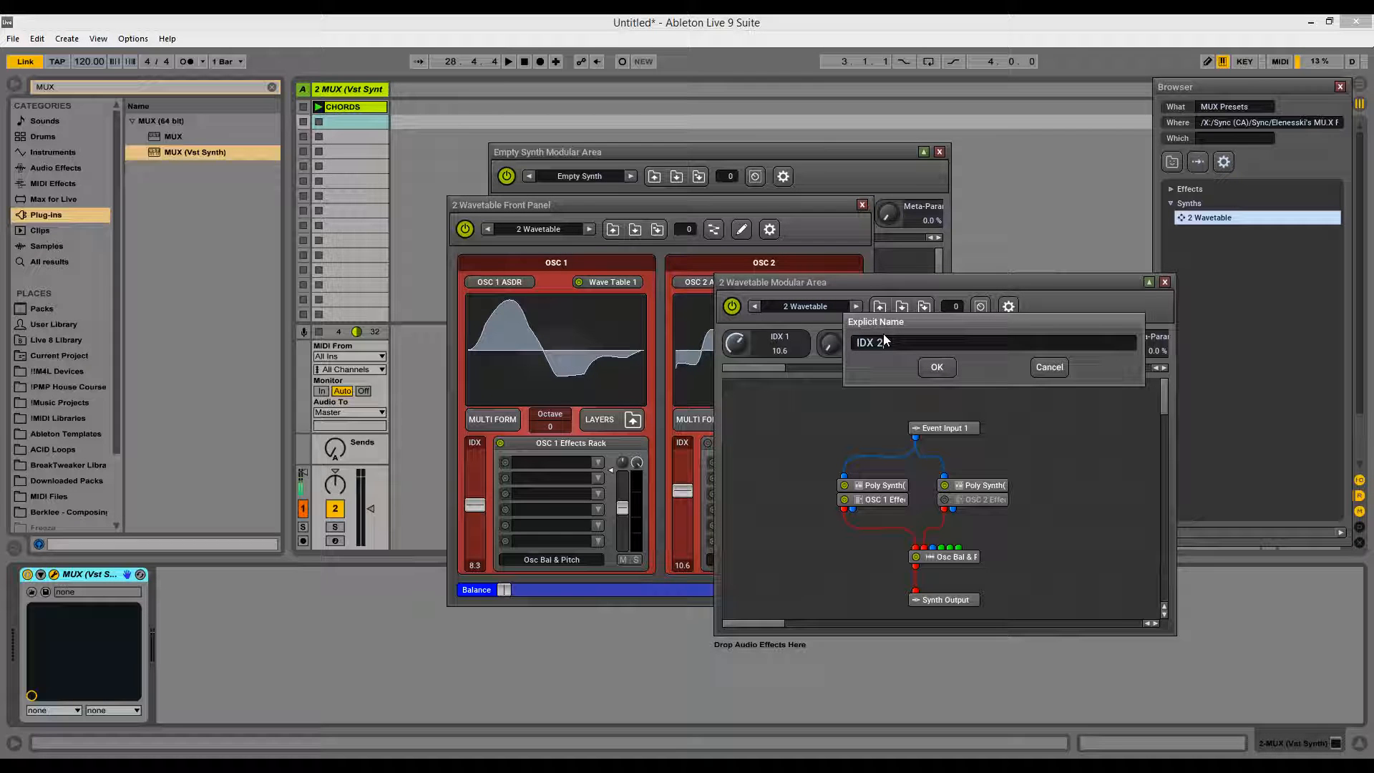
left_click(937, 368)
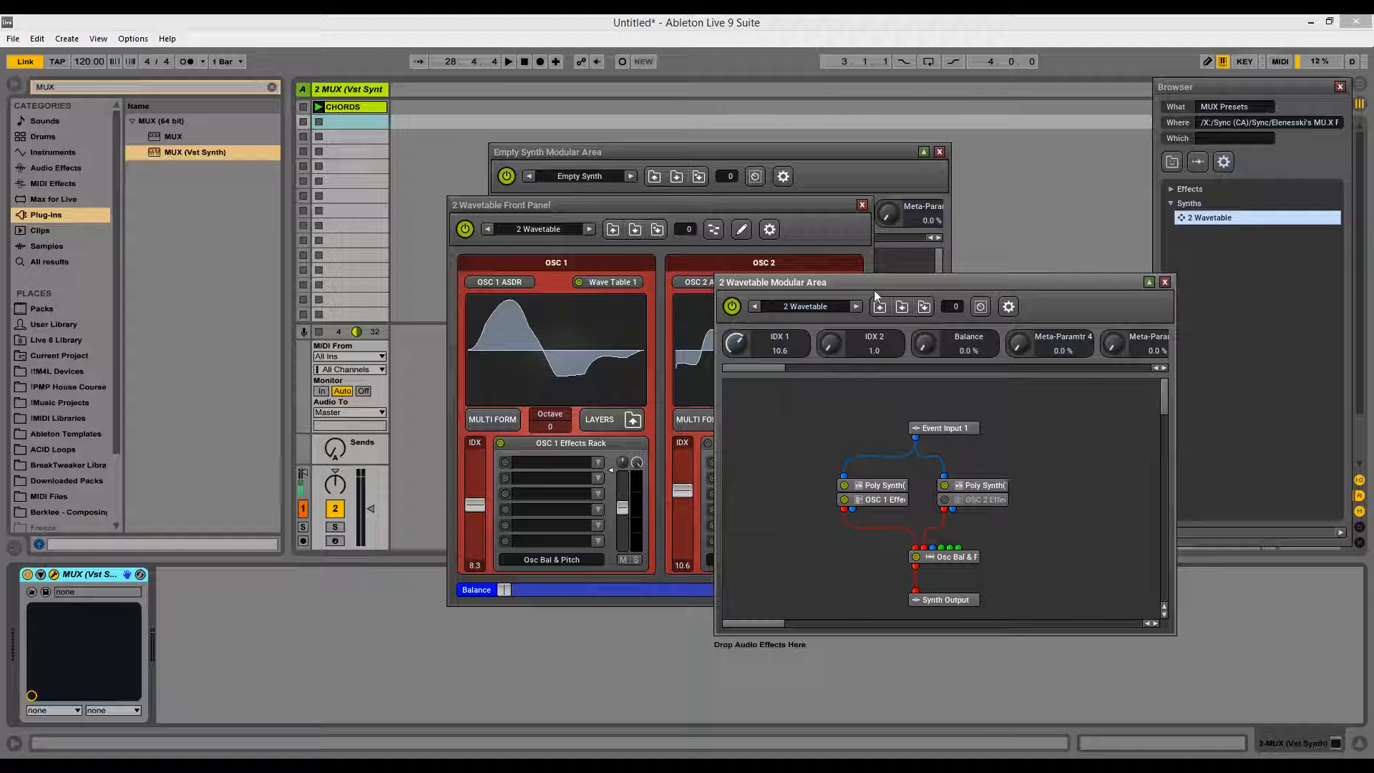
left_click_drag(861, 281, 976, 223)
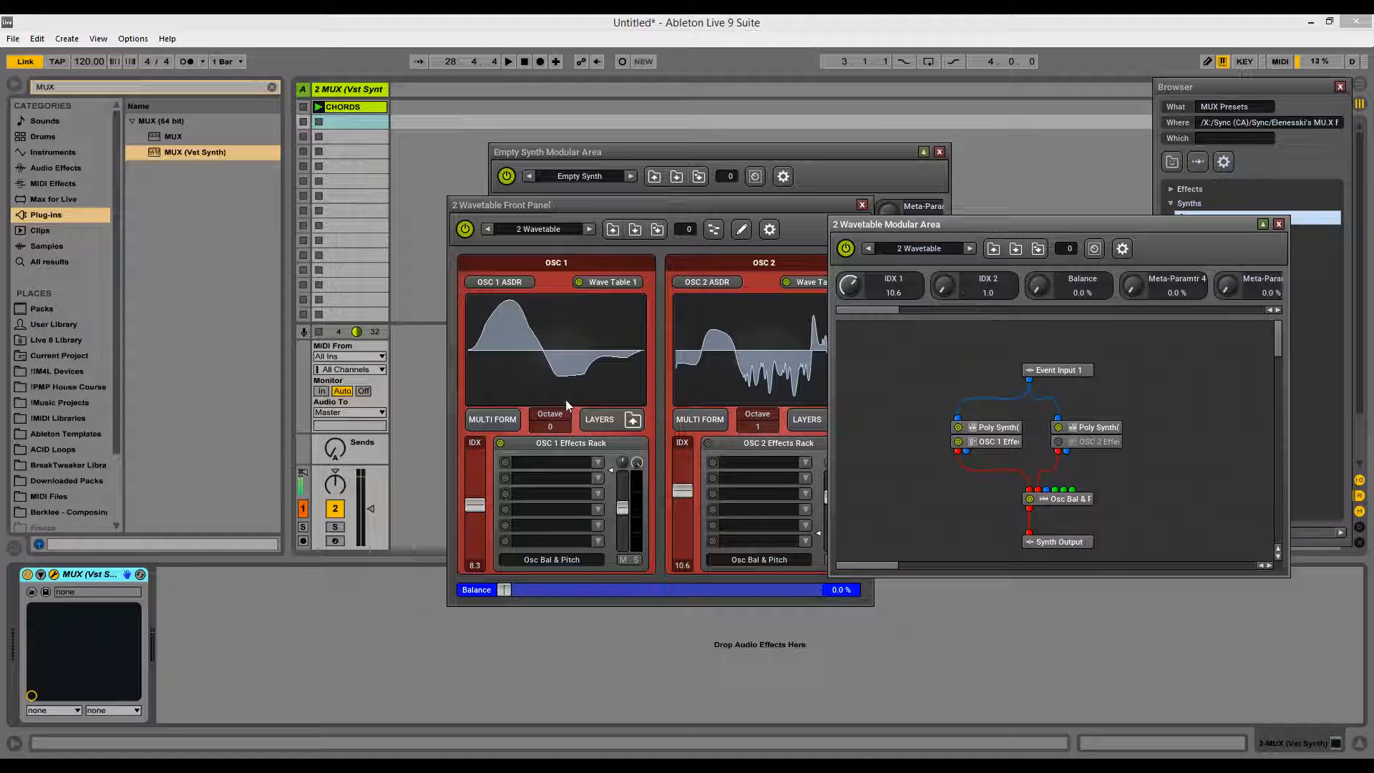
Step: Try the mapped meta-parameters by setting IDX 1 to 13.7, IDX 2 to 3.5 and Balance to 55.0 %
mouse_move(848, 298)
left_mouse_down()
mouse_move(844, 346)
mouse_move(854, 287)
left_mouse_up()
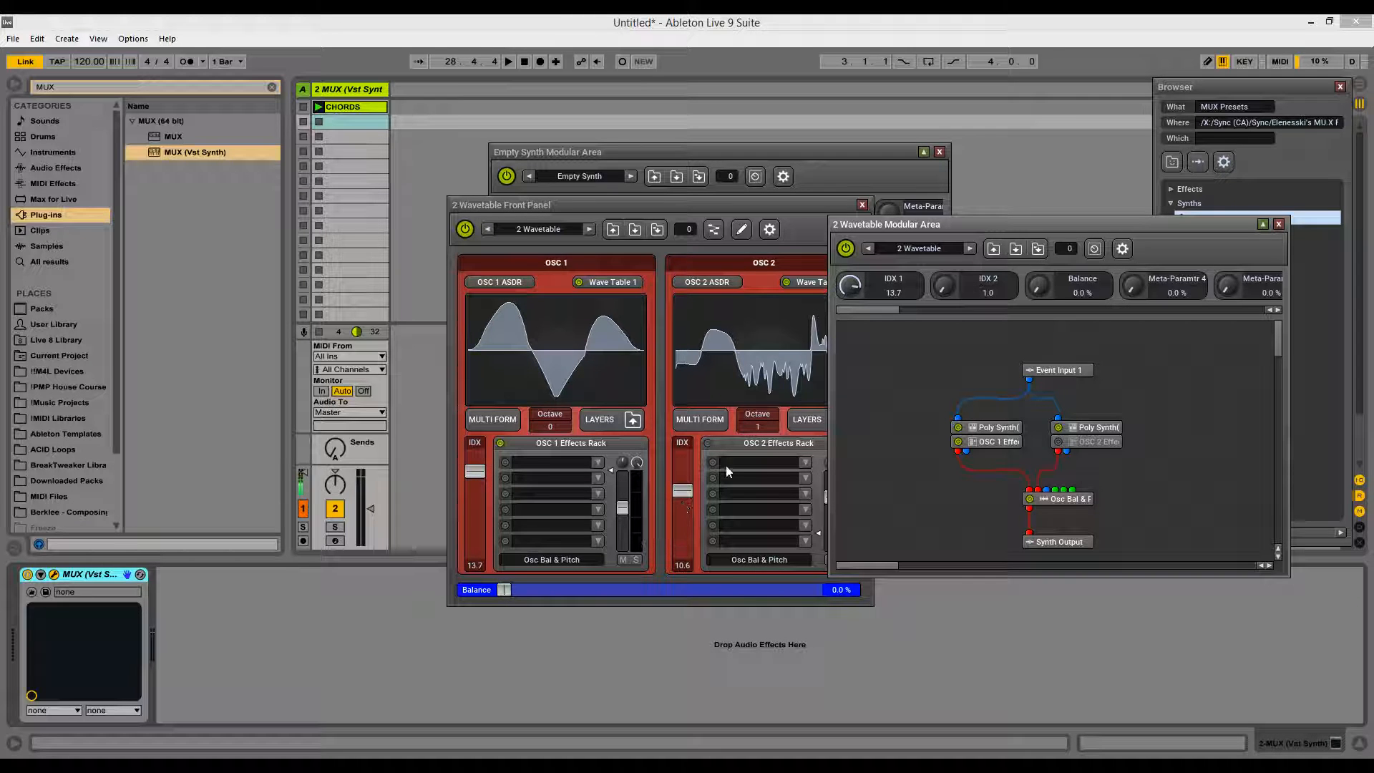
mouse_move(945, 286)
left_mouse_down()
mouse_move(951, 197)
mouse_move(947, 268)
left_mouse_up()
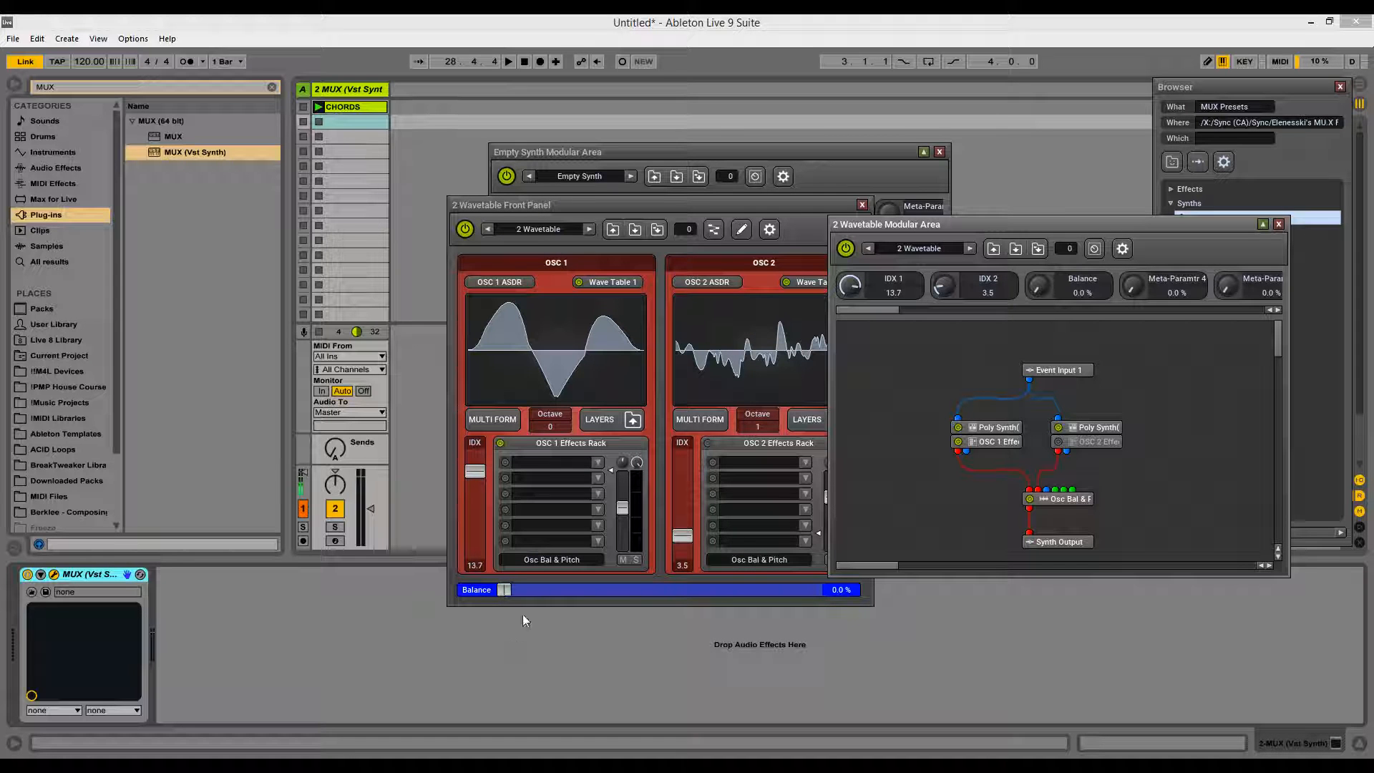
left_click_drag(1034, 289, 1022, 236)
Step: Move the modular area clear of the front panel and set OSC 1 IDX to 16.0, OSC 2 IDX to 1.0 and Balance to 55.7 %
left_click_drag(684, 537, 679, 560)
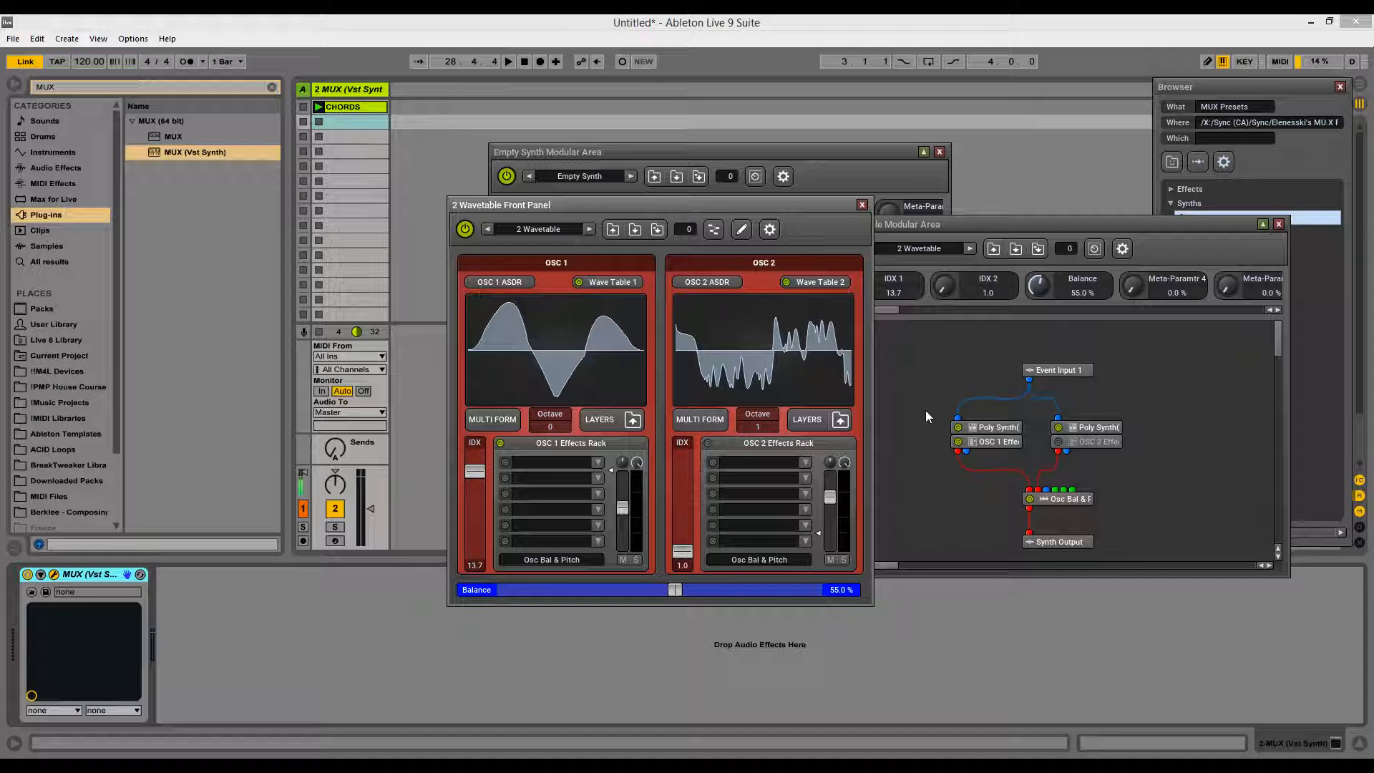
left_click_drag(959, 225, 1012, 224)
mouse_move(683, 553)
left_mouse_down()
mouse_move(698, 437)
mouse_move(682, 555)
left_mouse_up()
mouse_move(475, 471)
left_mouse_down()
mouse_move(469, 444)
mouse_move(473, 555)
mouse_move(470, 445)
left_mouse_up()
mouse_move(679, 588)
left_mouse_down()
mouse_move(574, 588)
mouse_move(680, 587)
mouse_move(621, 584)
mouse_move(669, 580)
left_mouse_up()
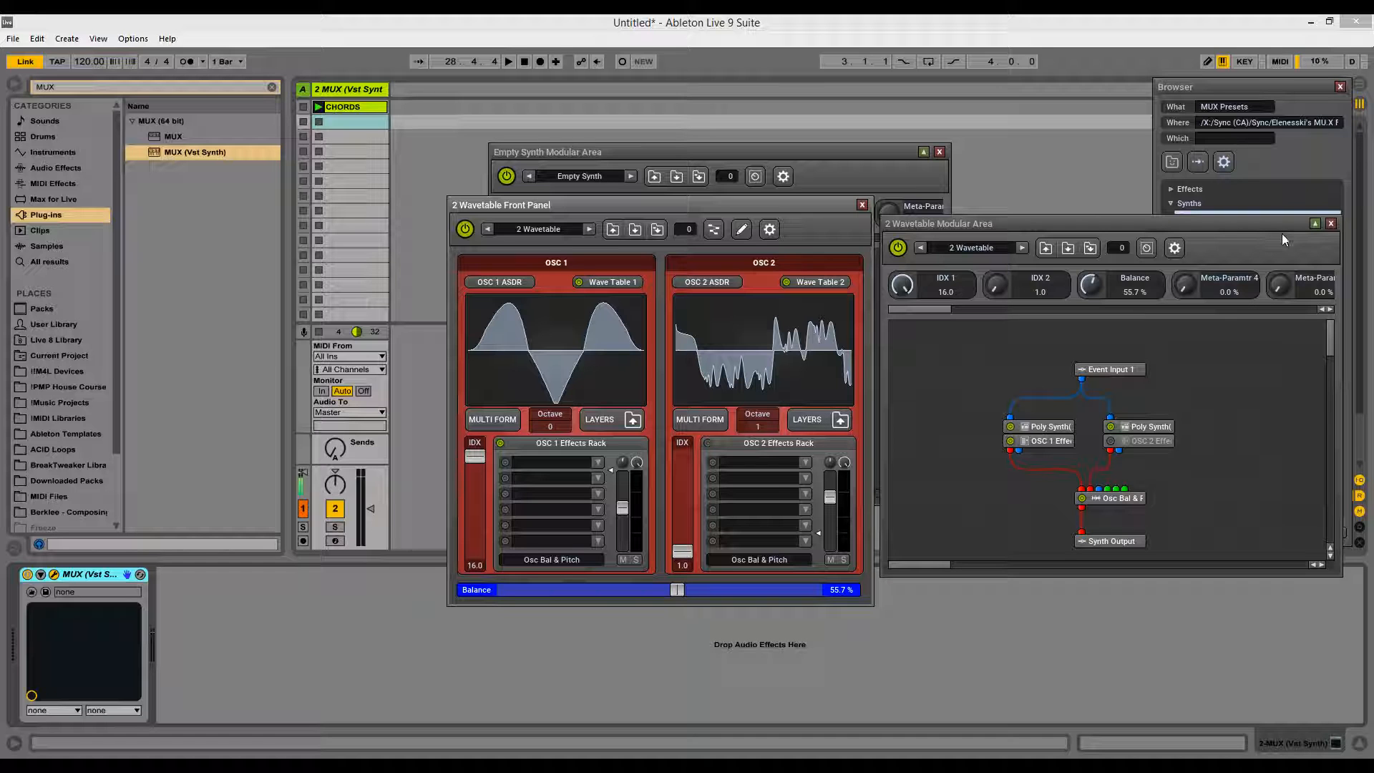
Step: Close the 2 Wavetable windows and align the 2 Wavetable and Audio Output 1 modules in a column below Event Input 1
left_click(1331, 224)
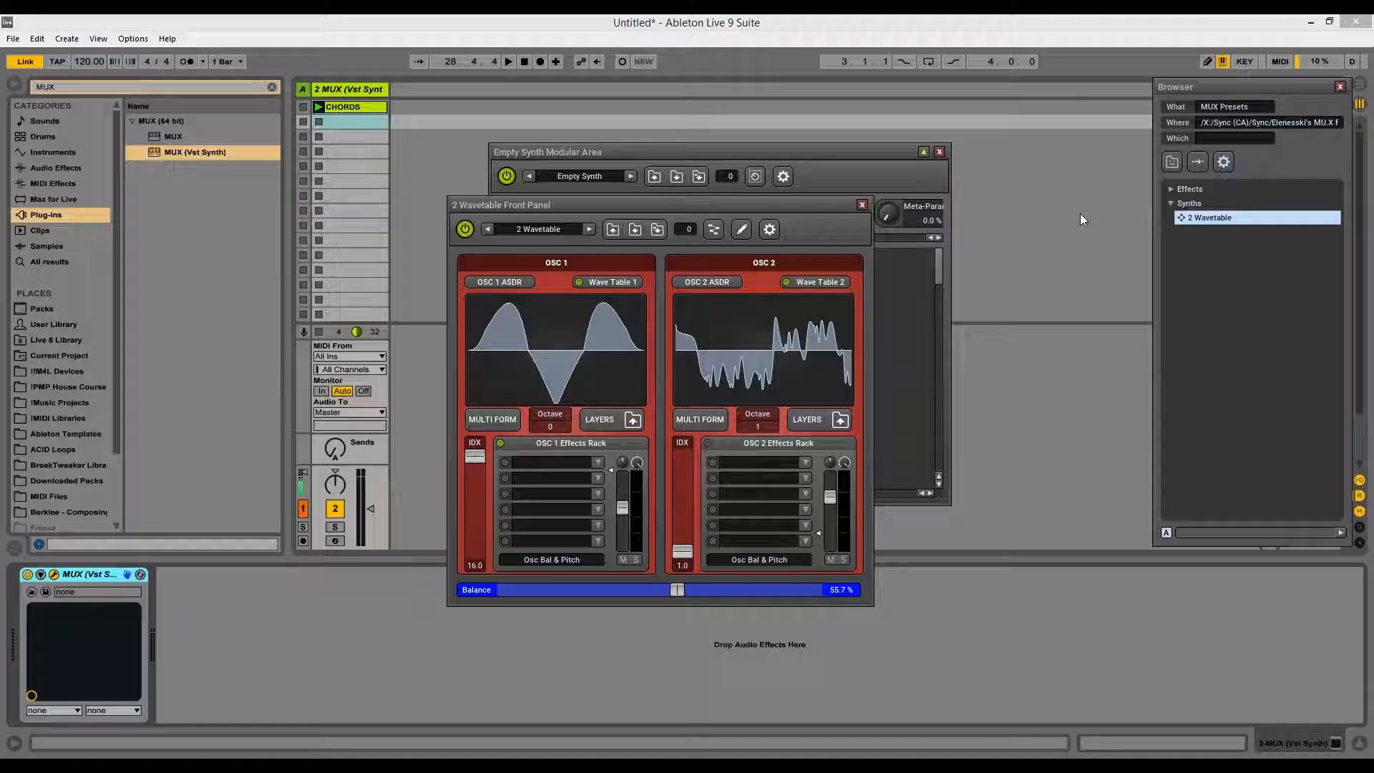
left_click(861, 206)
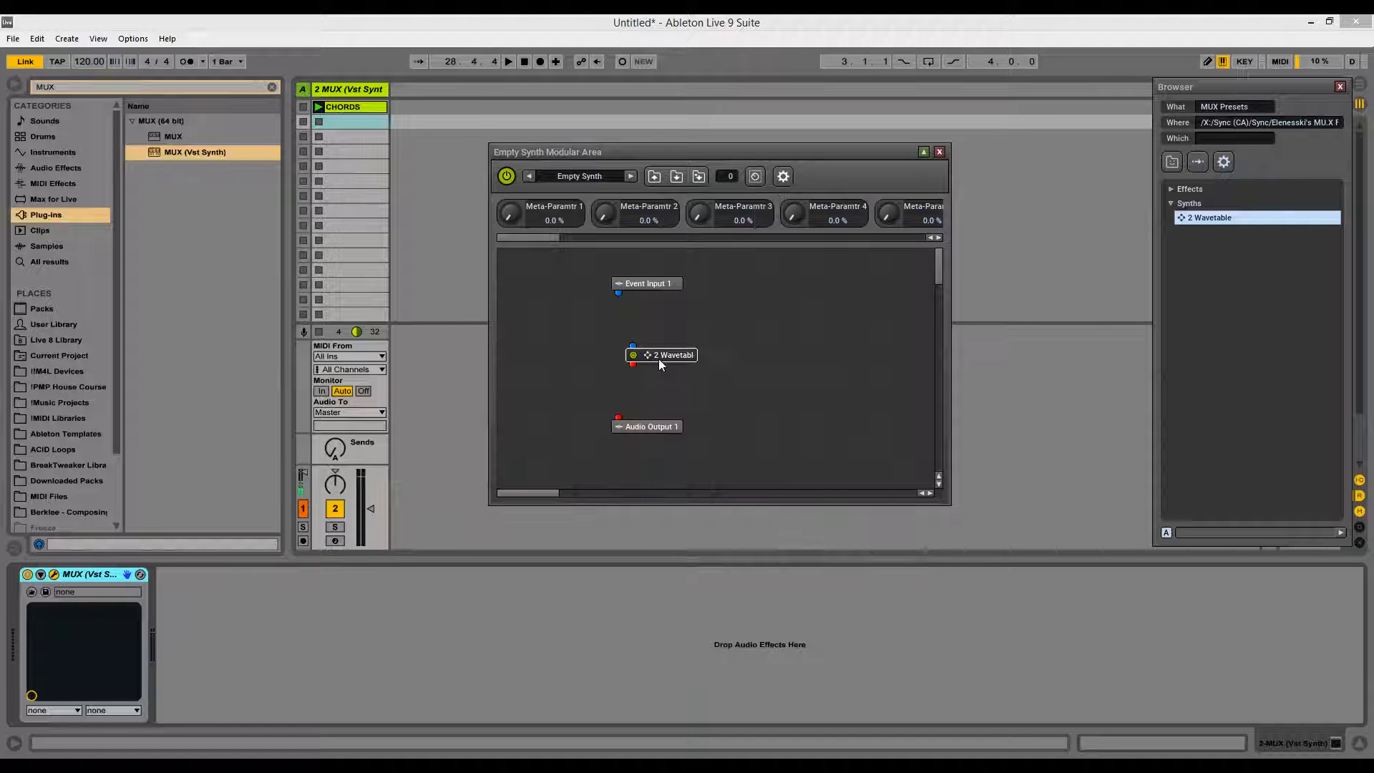
left_click_drag(659, 358, 646, 355)
left_click_drag(640, 427, 636, 453)
left_click_drag(635, 350, 637, 383)
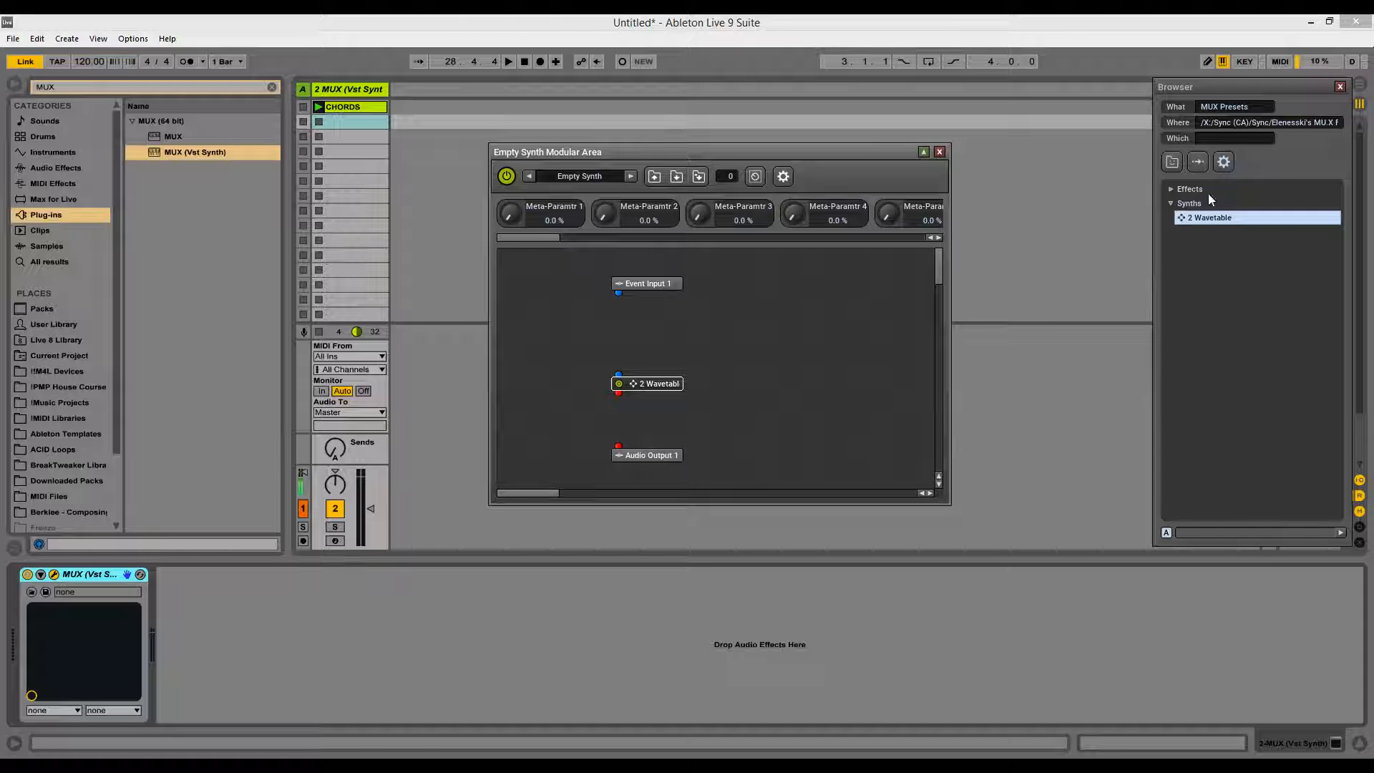
Step: Switch the browser to MUX Modules and add three Parameter Event Generator modules to the Empty Synth modular area
left_click(1236, 107)
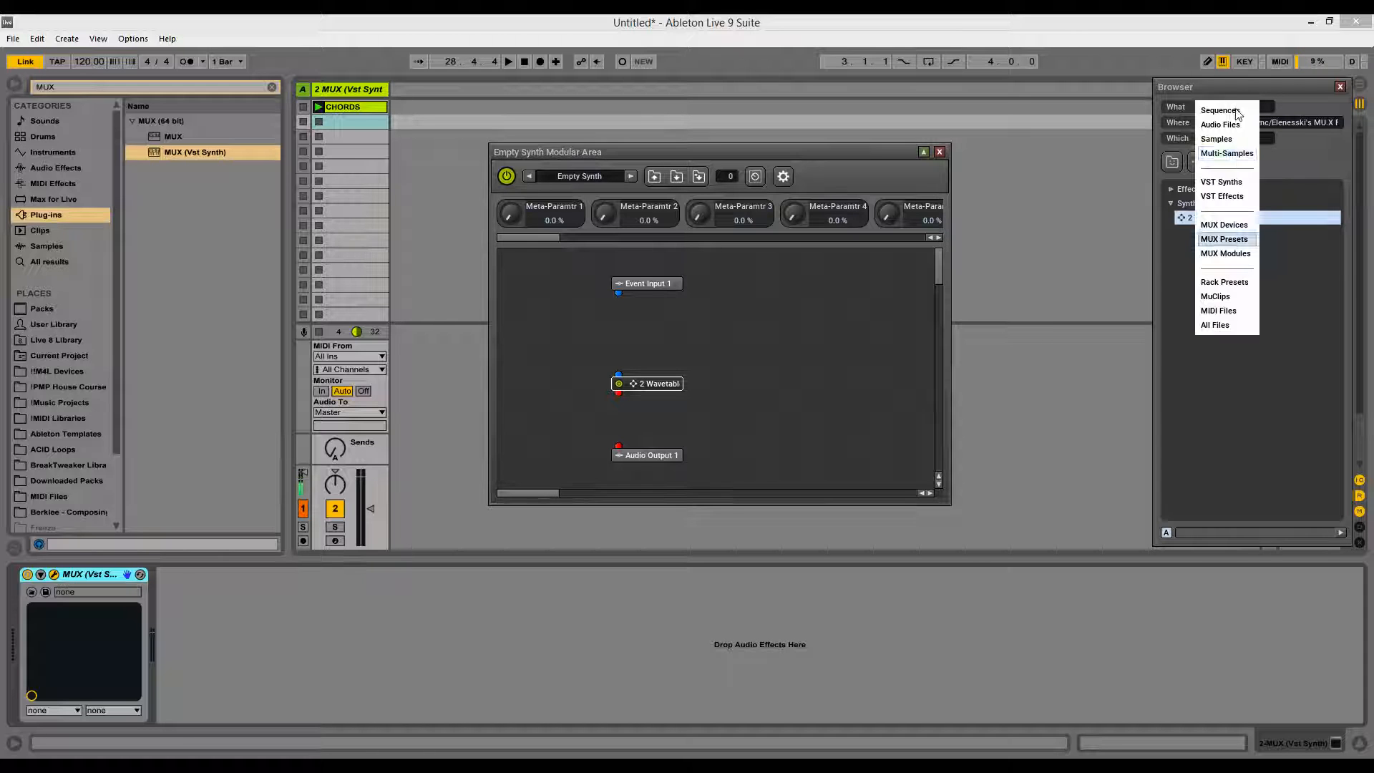
left_click(1224, 253)
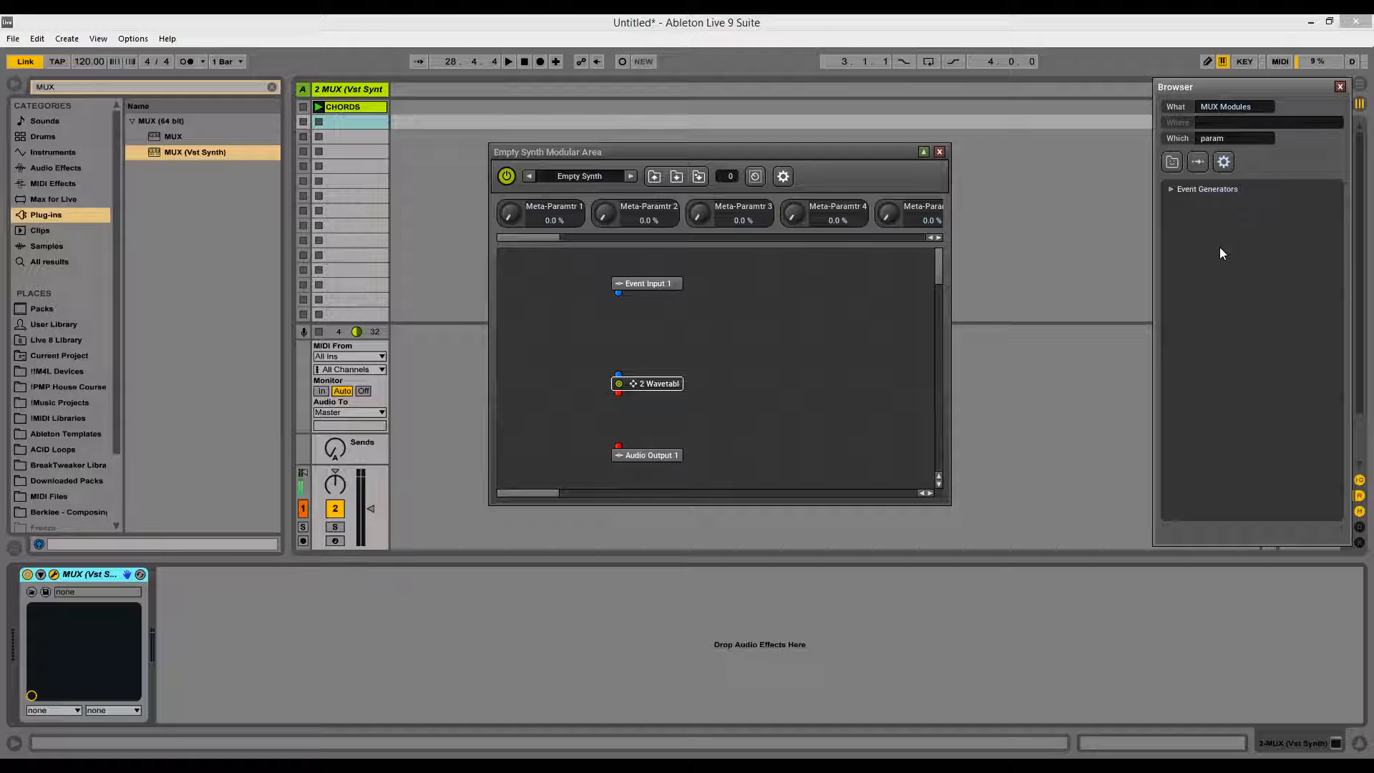
left_click(1170, 190)
left_click(1225, 206)
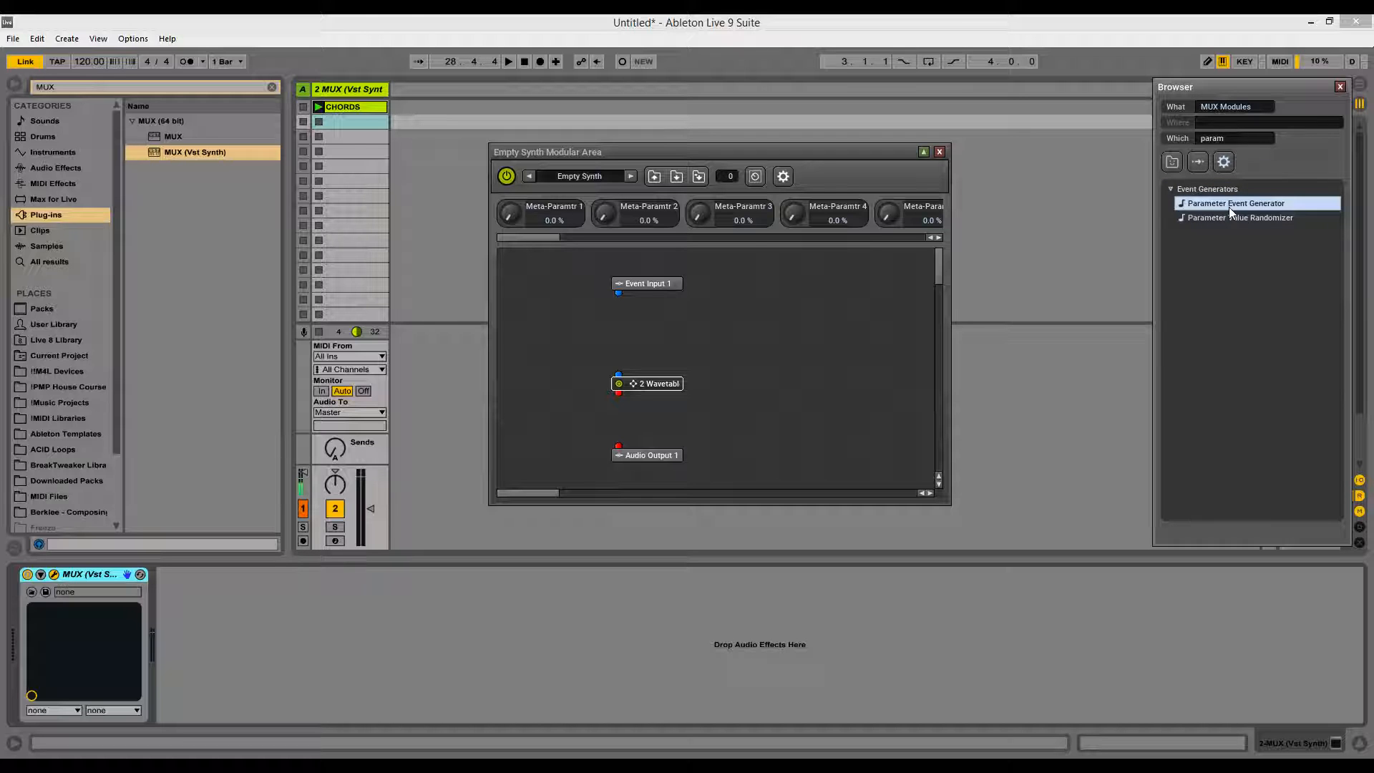
left_click_drag(1233, 204, 755, 347)
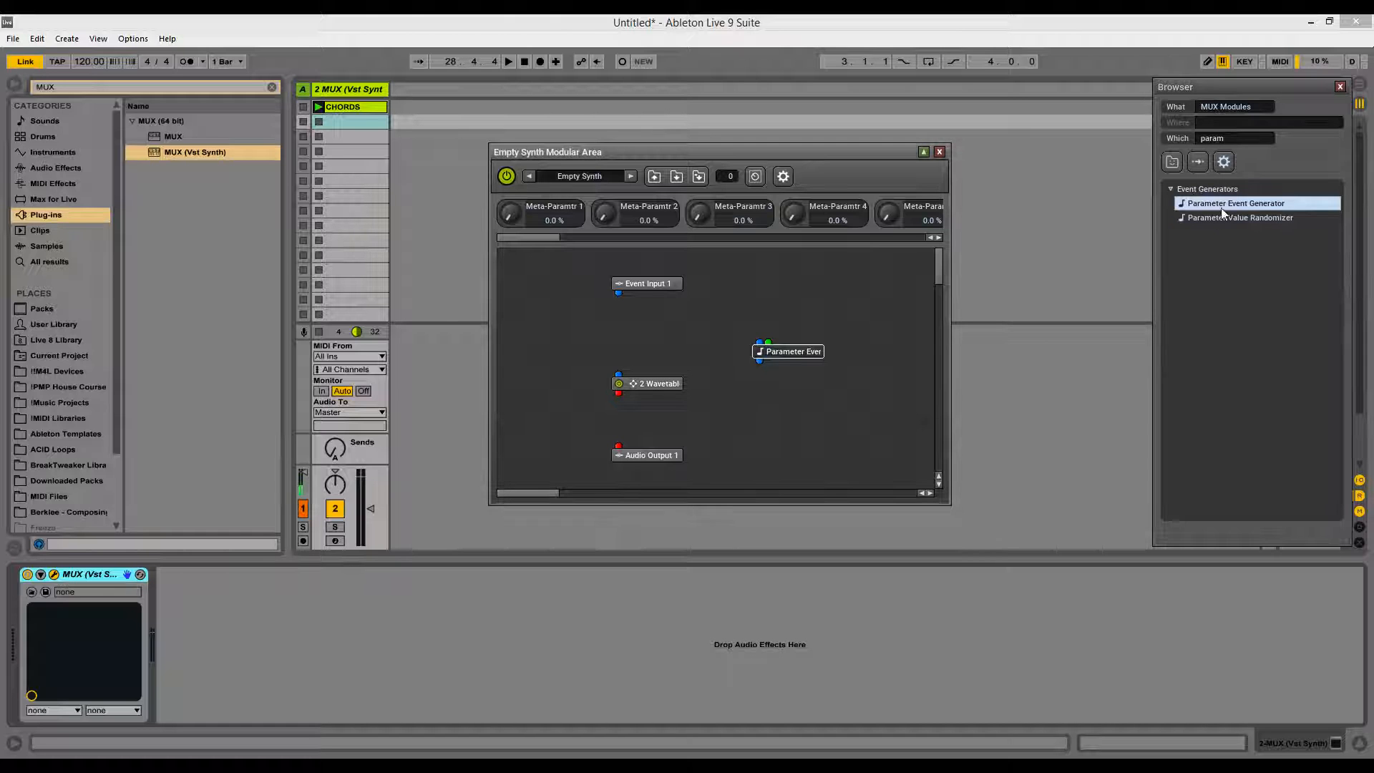
left_click_drag(1087, 262, 816, 390)
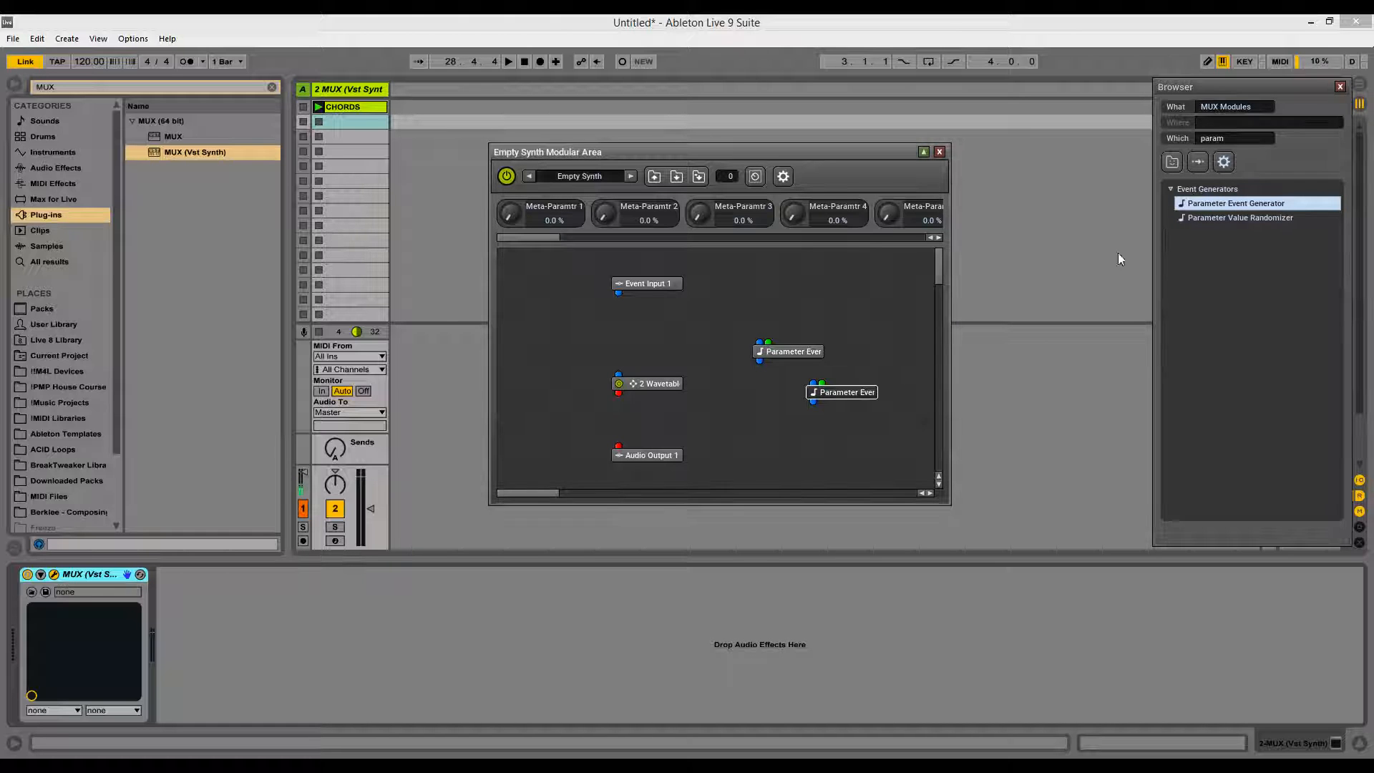
left_click_drag(1214, 206, 843, 440)
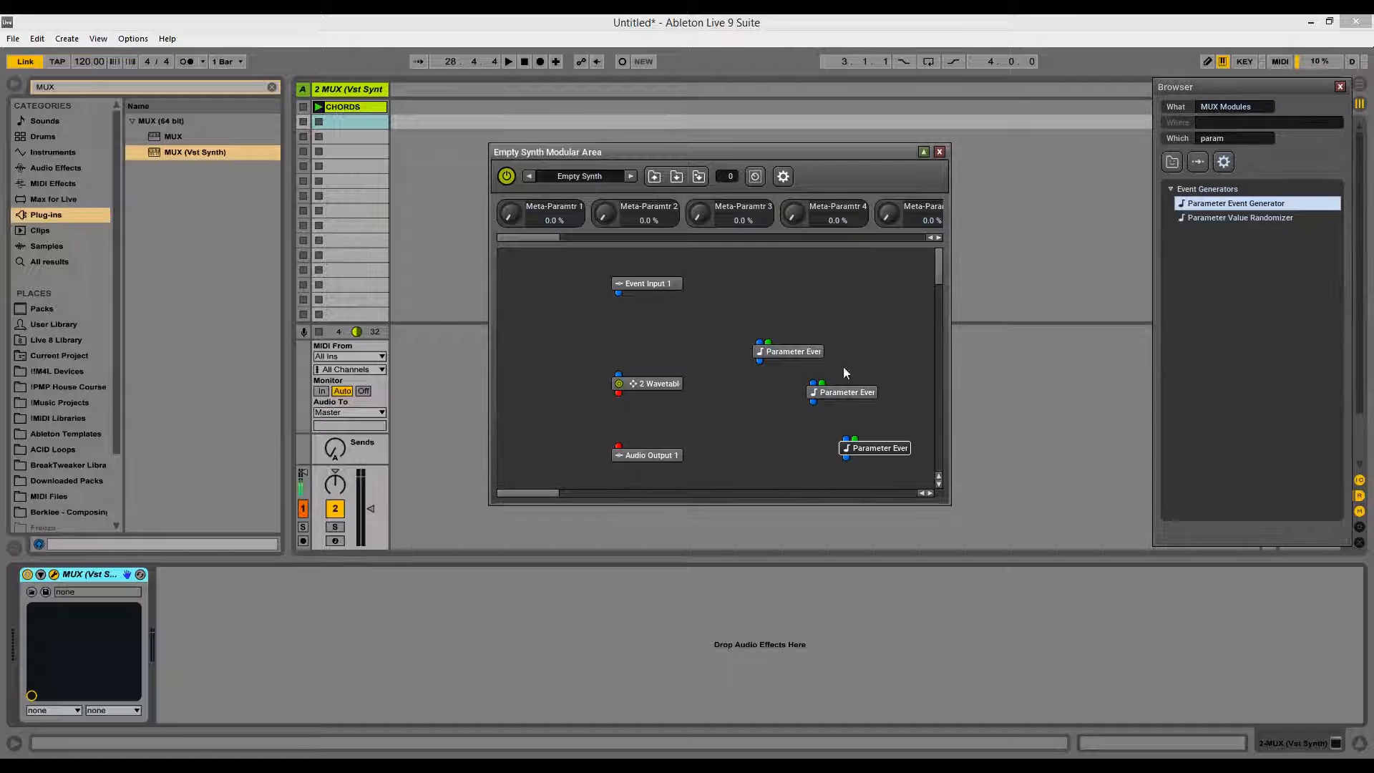
Step: Search the MUX modules for LFO and add three LFO modules to the Empty Synth modular area
left_click(1237, 139)
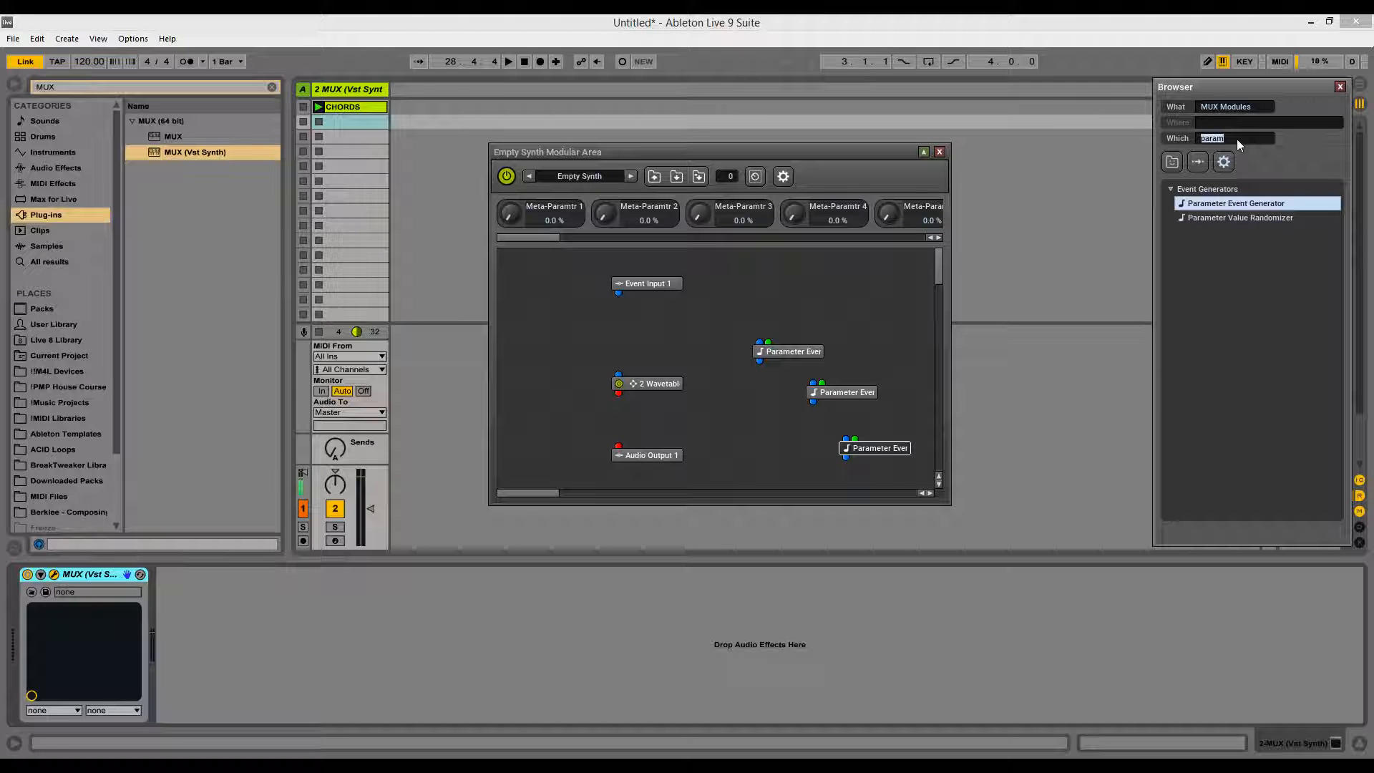
type("KF")
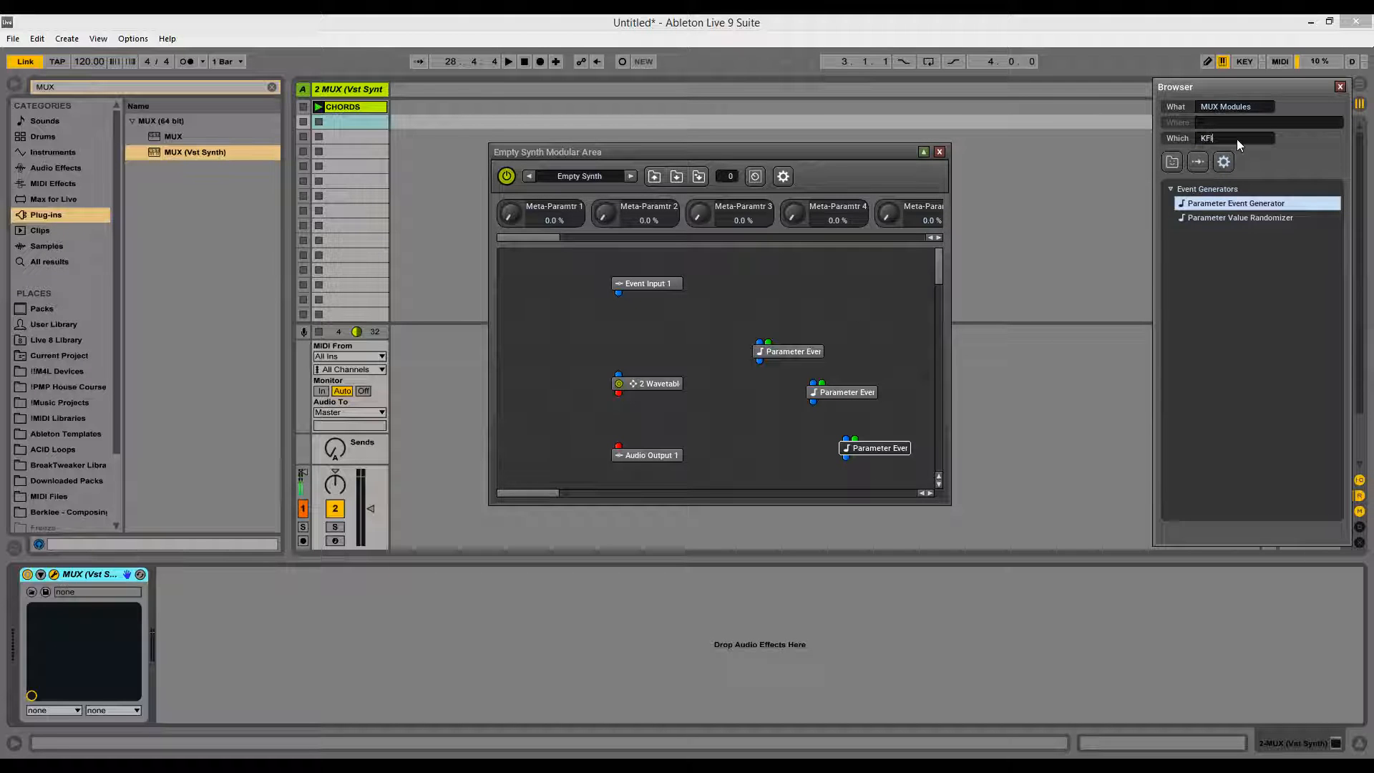
key("BackSpace")
type("LFO")
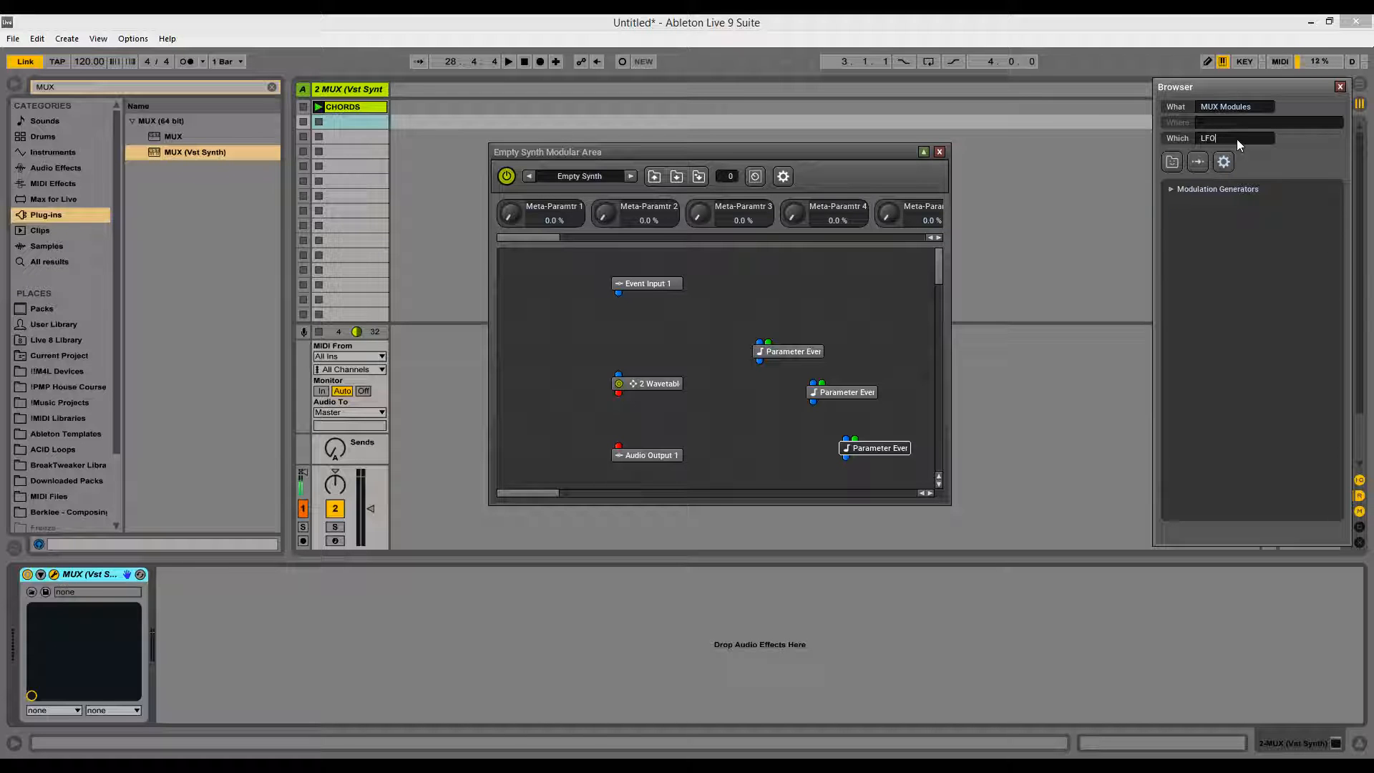
left_click(1172, 190)
left_click_drag(1201, 204, 879, 276)
left_click_drag(958, 295, 866, 321)
left_click_drag(1200, 204, 901, 384)
Step: Shift the Event Input, 2 Wavetable and Audio Output column aside and stagger the three LFOs, each directly above one Parameter Event Generator
left_click_drag(577, 269, 580, 457)
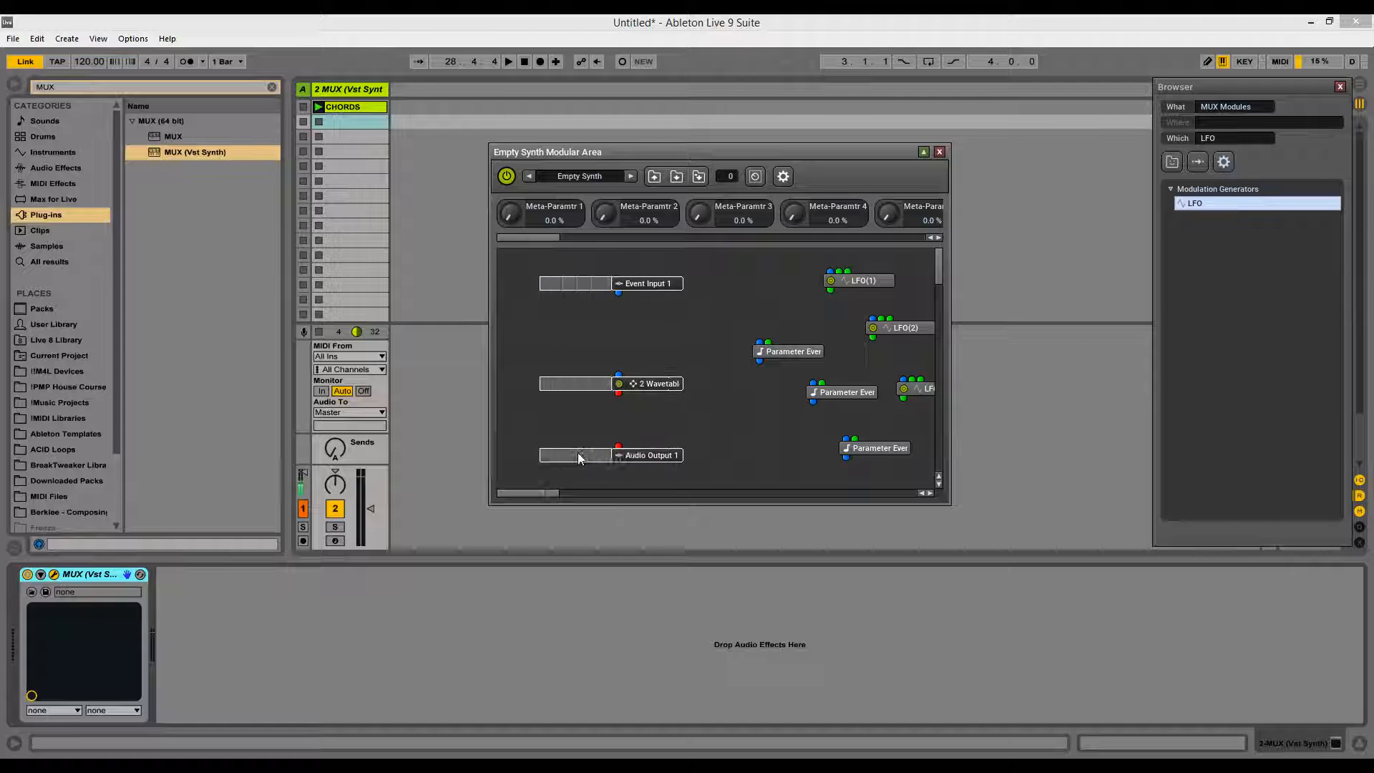
left_click(659, 437)
left_click_drag(785, 351, 686, 325)
left_click_drag(862, 283, 694, 284)
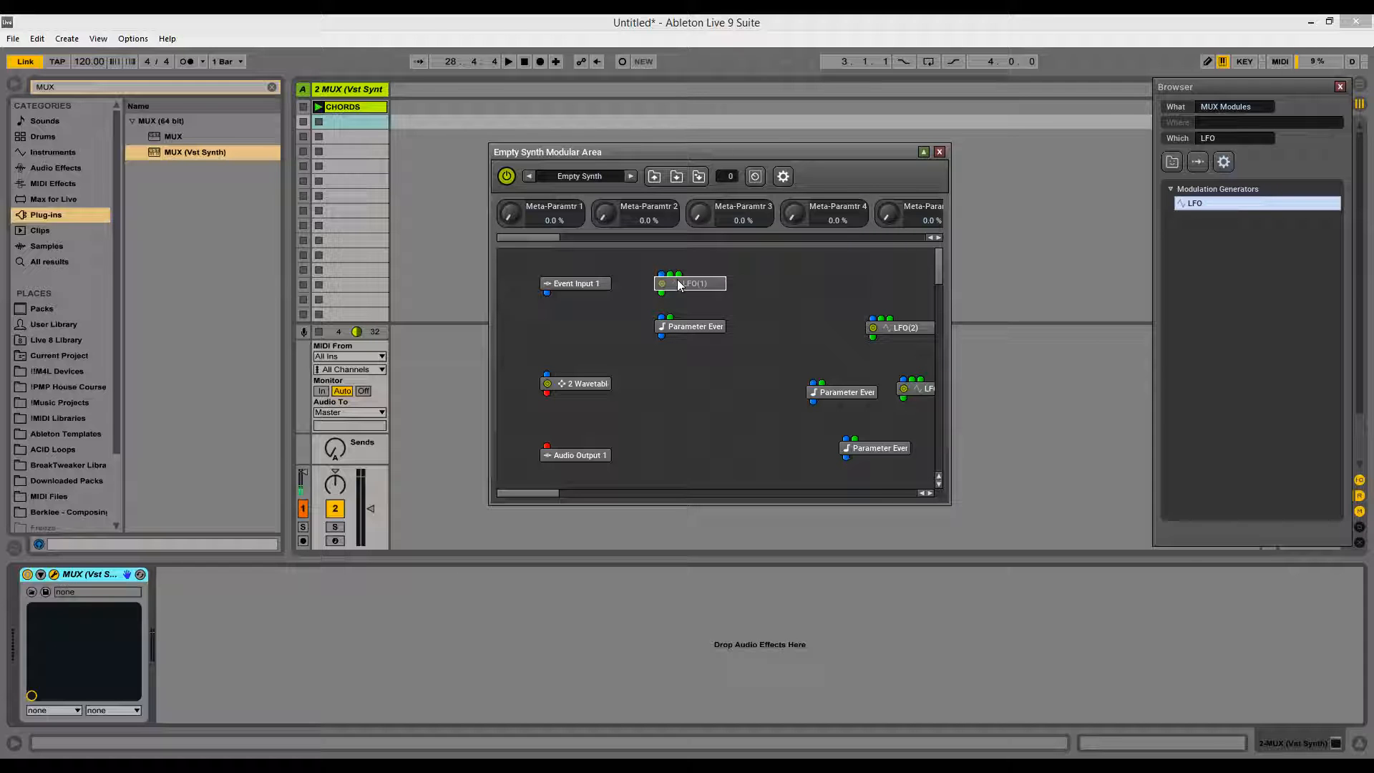
left_click_drag(842, 394, 772, 351)
left_click(900, 331)
left_click_drag(899, 331, 774, 316)
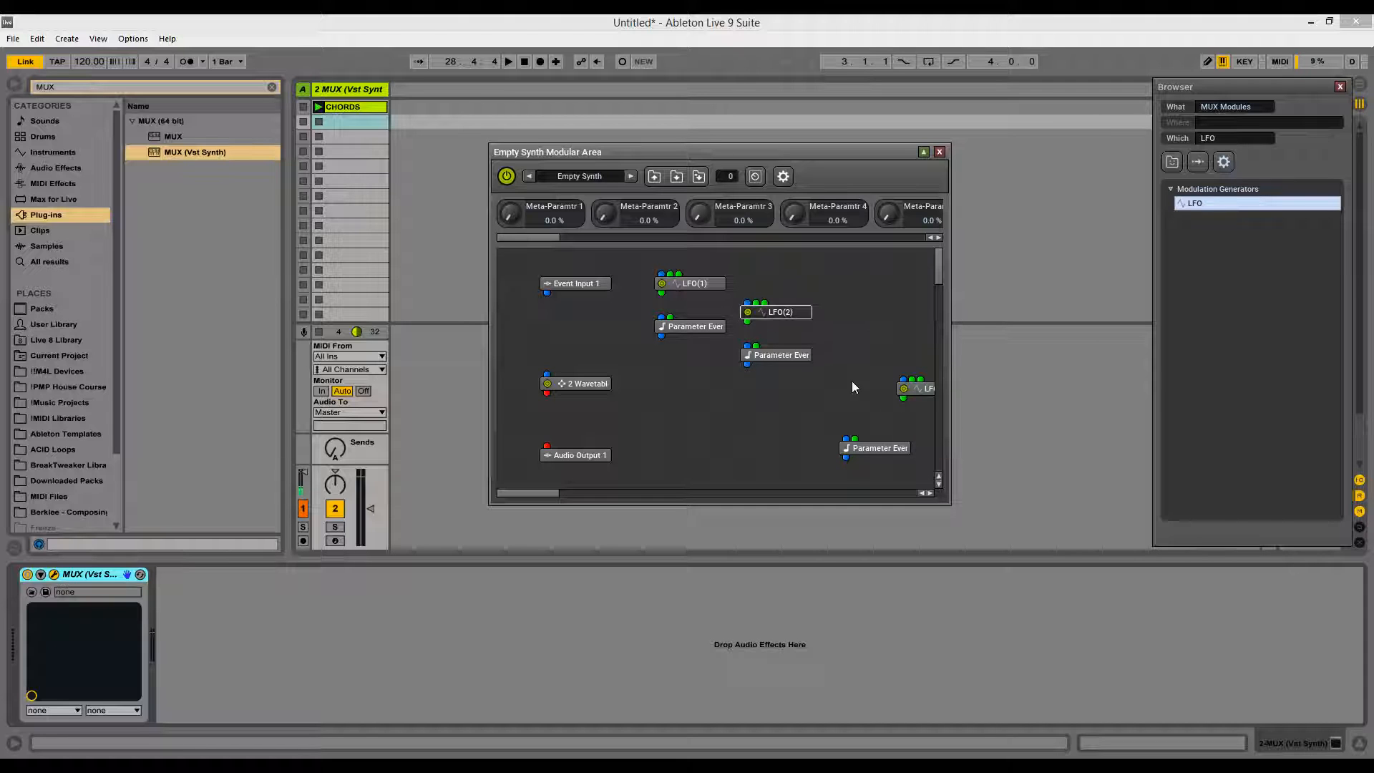
left_click_drag(860, 448, 849, 385)
left_click_drag(929, 399, 862, 346)
Step: Move 2 Wavetable down and connect Event Input 1 and all three Parameter Event Generators to it, and its output to Audio Output 1
left_click_drag(546, 389, 547, 417)
left_click_drag(661, 335, 547, 403)
left_click_drag(747, 364, 548, 405)
left_click_drag(833, 393, 548, 404)
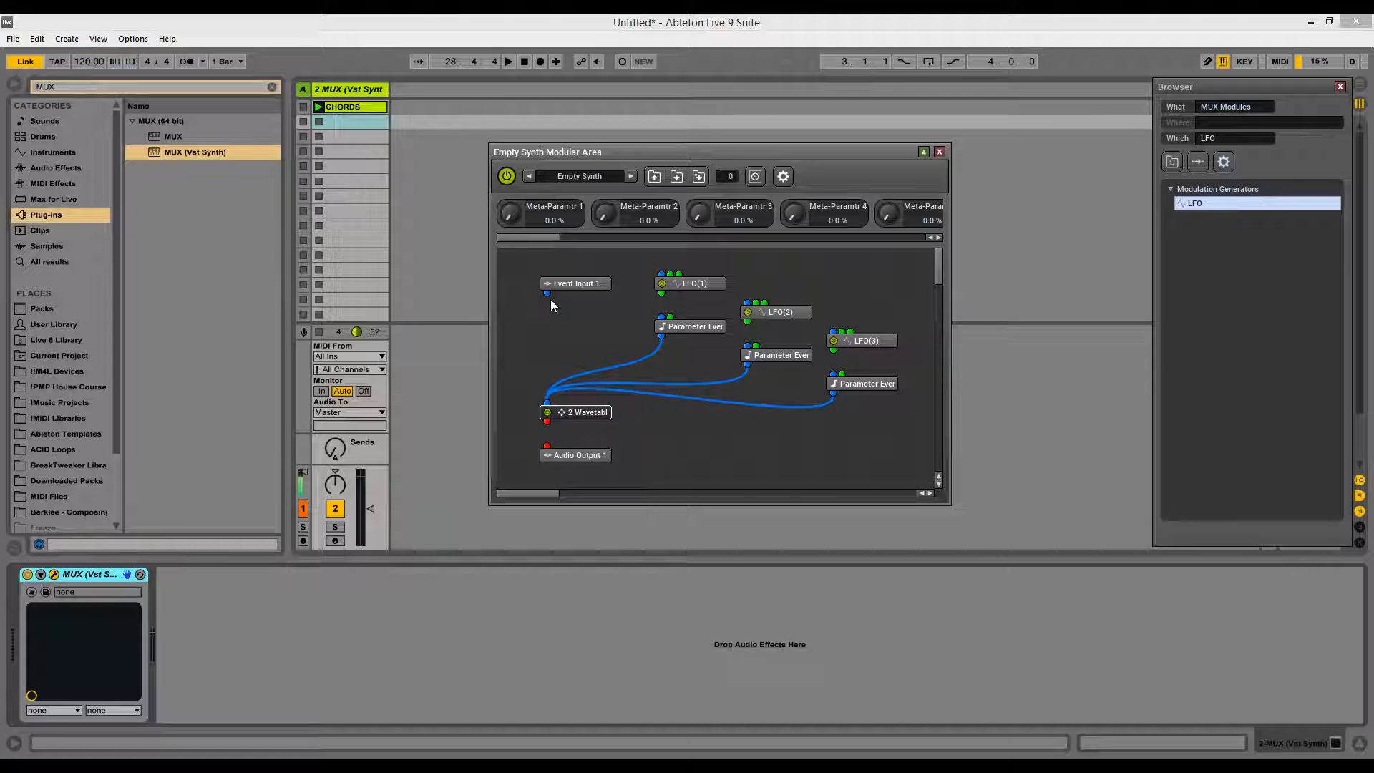
left_click_drag(546, 294, 547, 450)
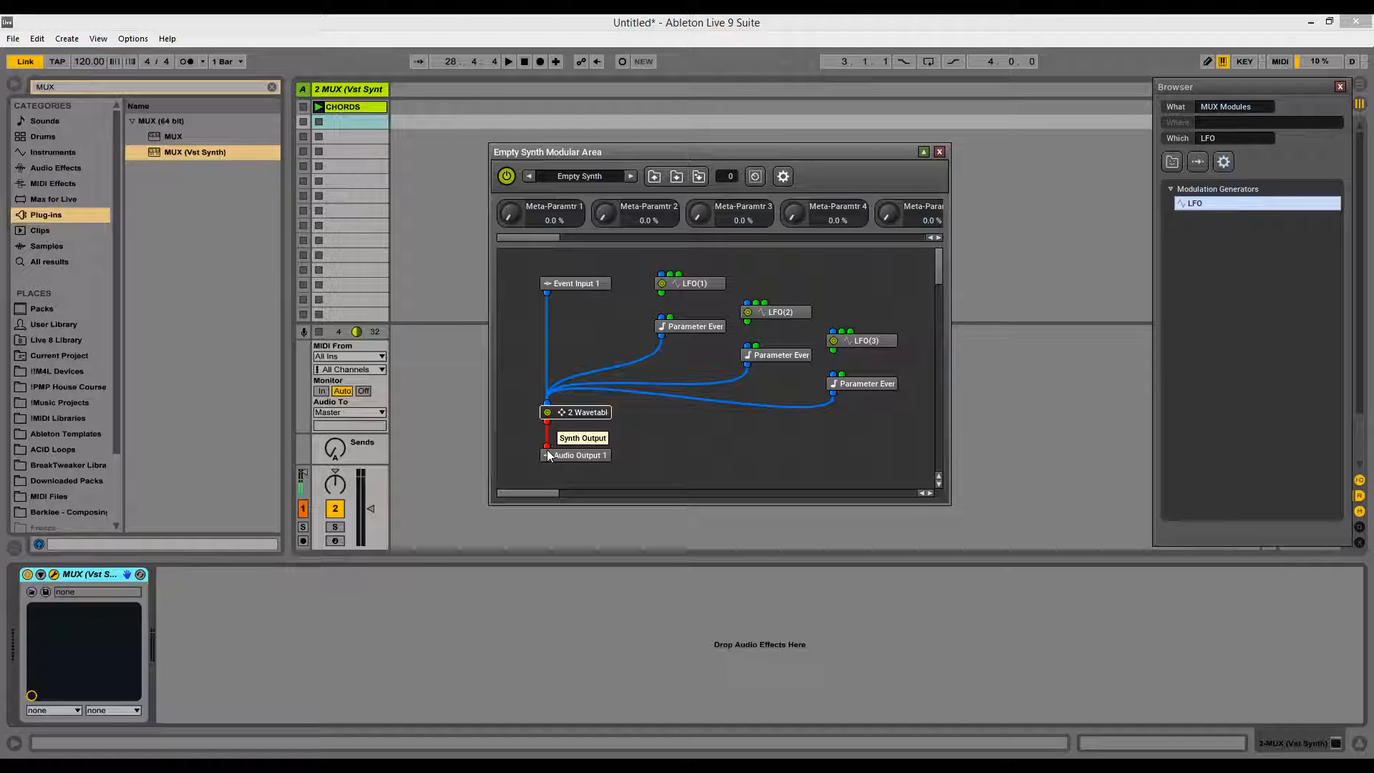
Step: Check the target parameter of Parameter Event Generator(1) and set Parameter Event Generator(2) to control IDX 2
double_click(689, 329)
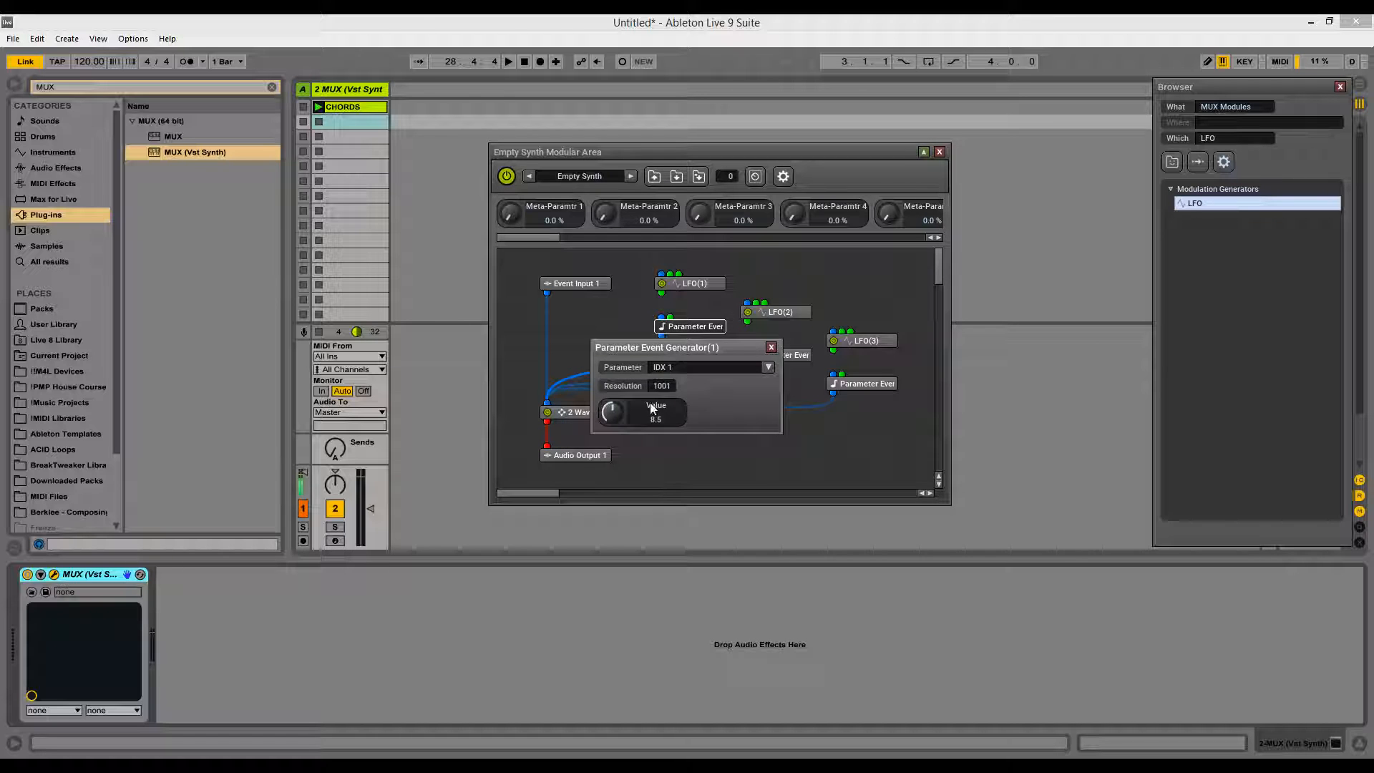
left_click(771, 347)
double_click(780, 358)
left_click(764, 367)
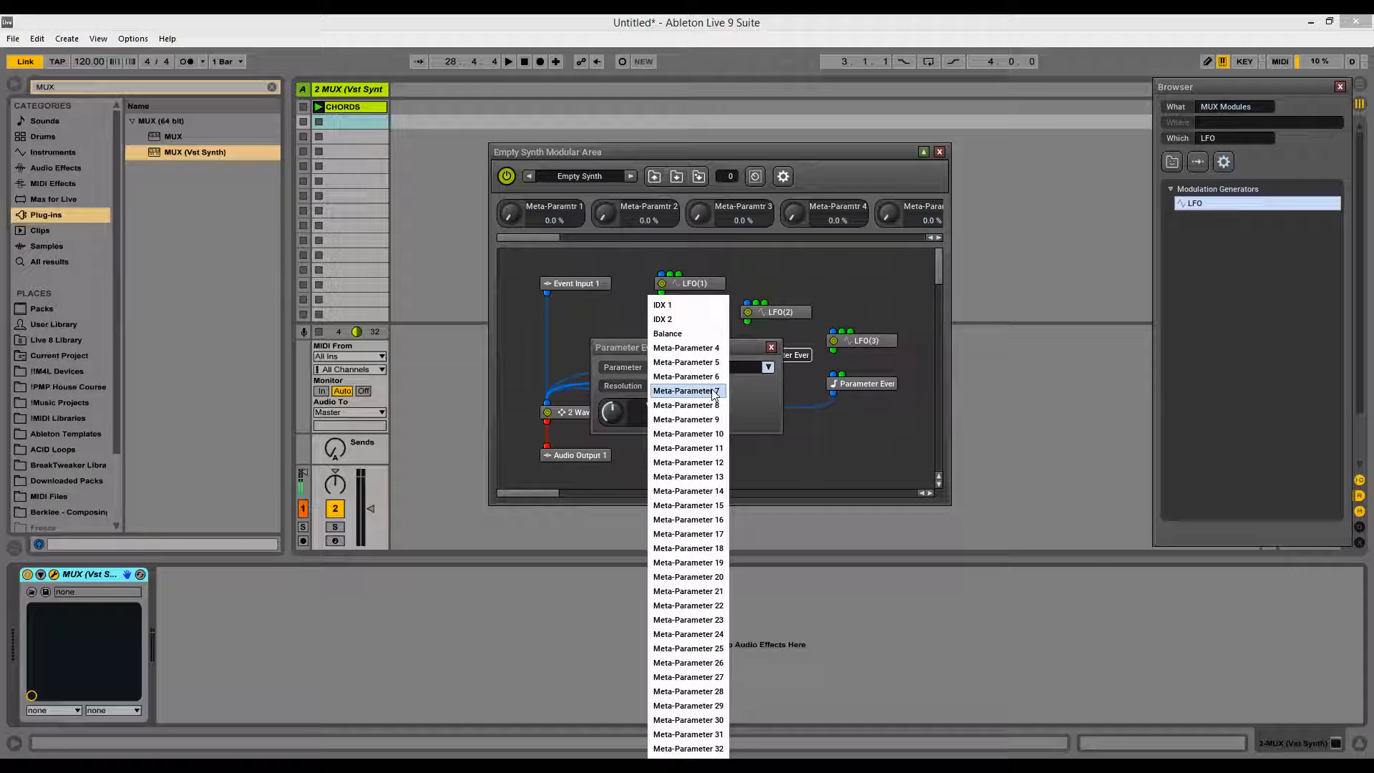
left_click(685, 327)
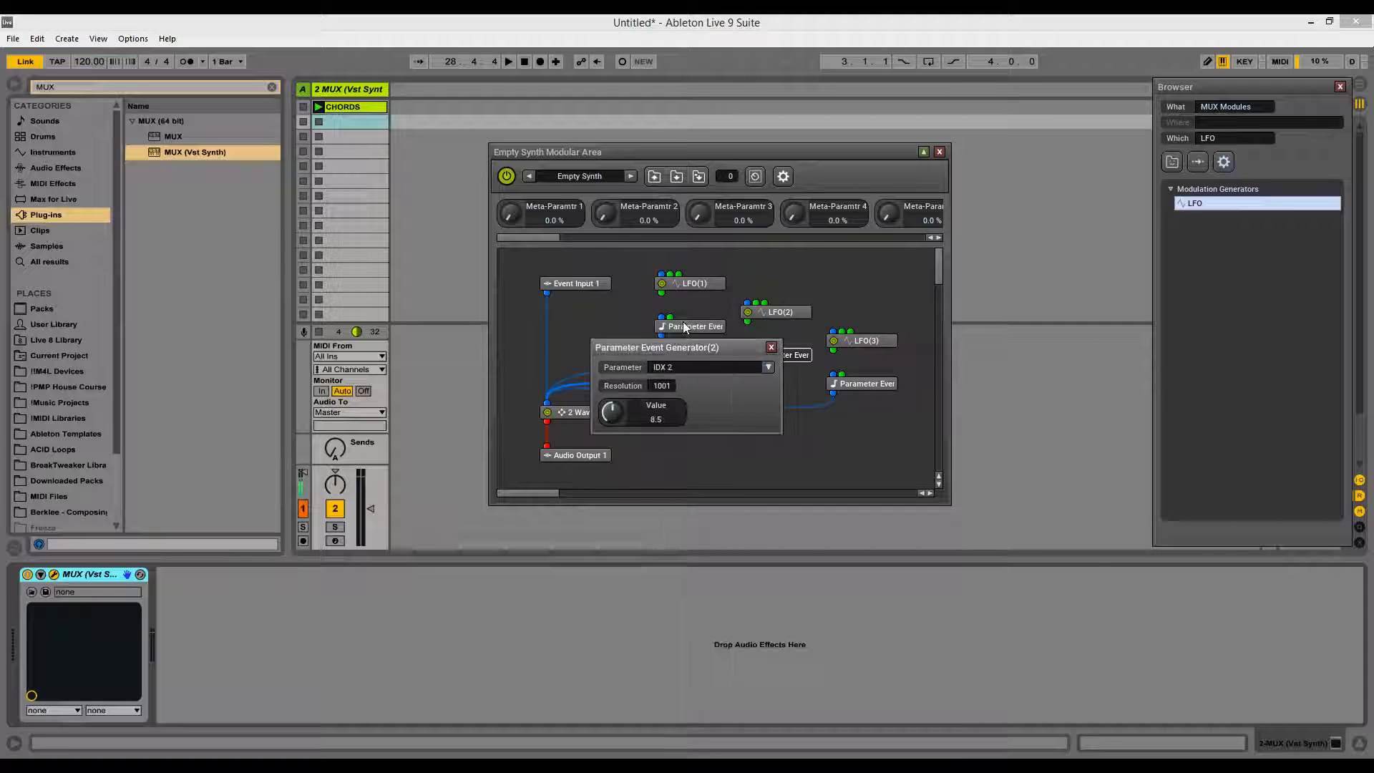
left_click(771, 347)
Step: Set Parameter Event Generator(3) to control the Balance parameter
double_click(888, 389)
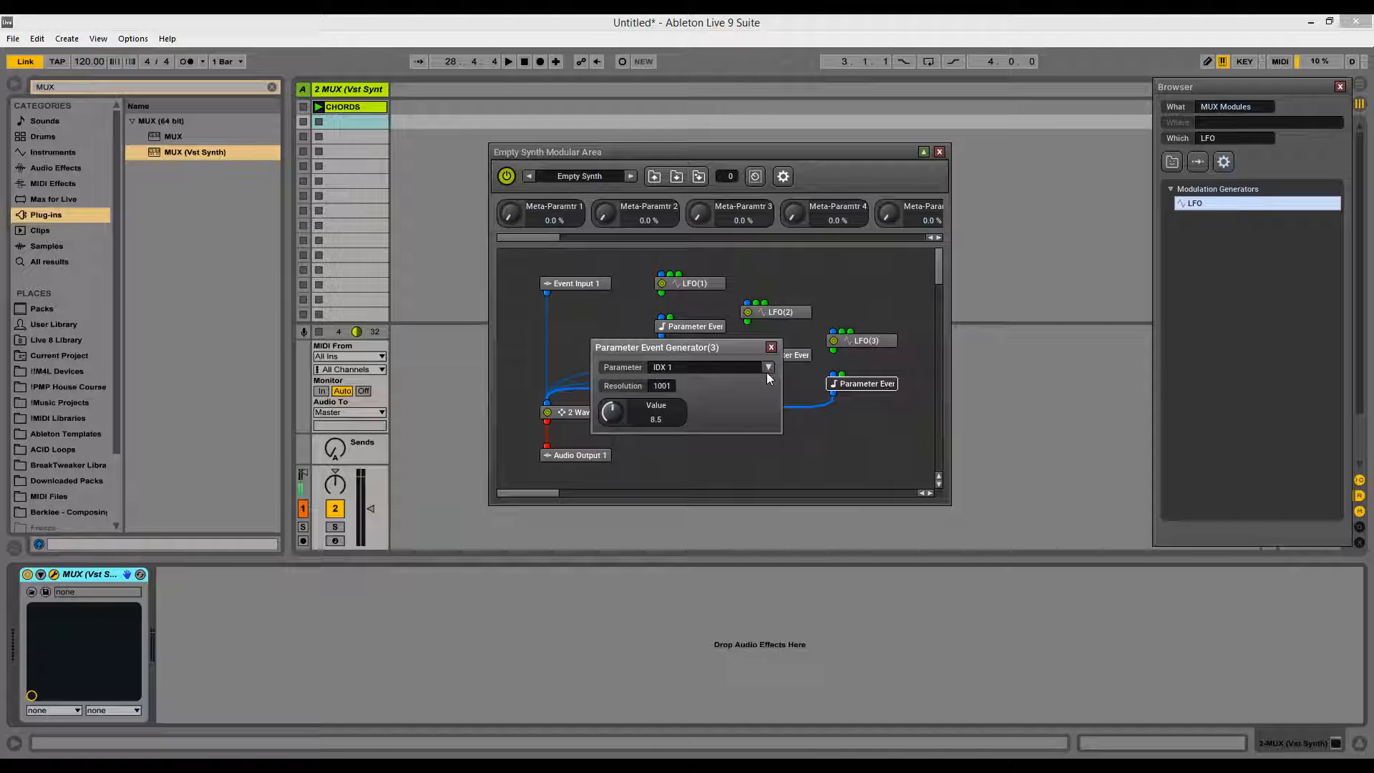
left_click(769, 367)
left_click(701, 332)
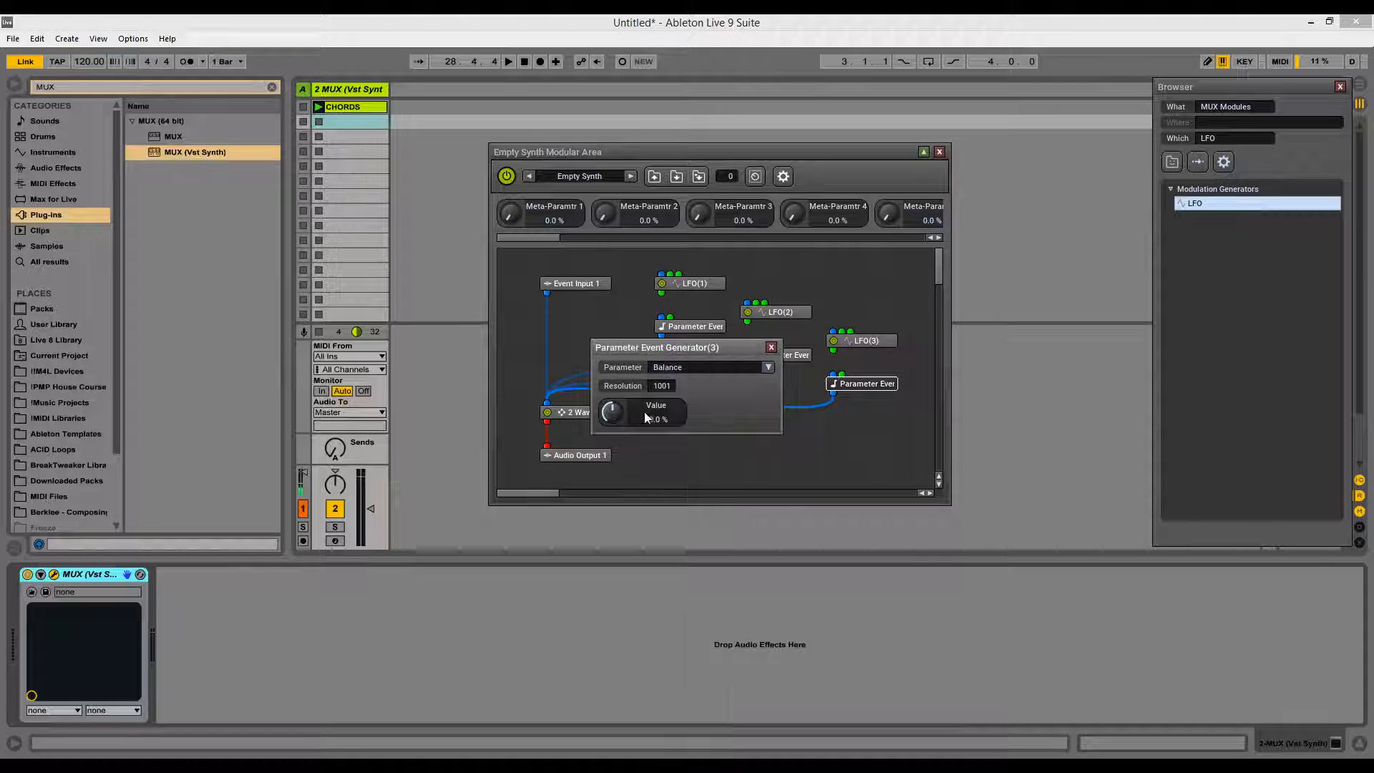
left_click(770, 348)
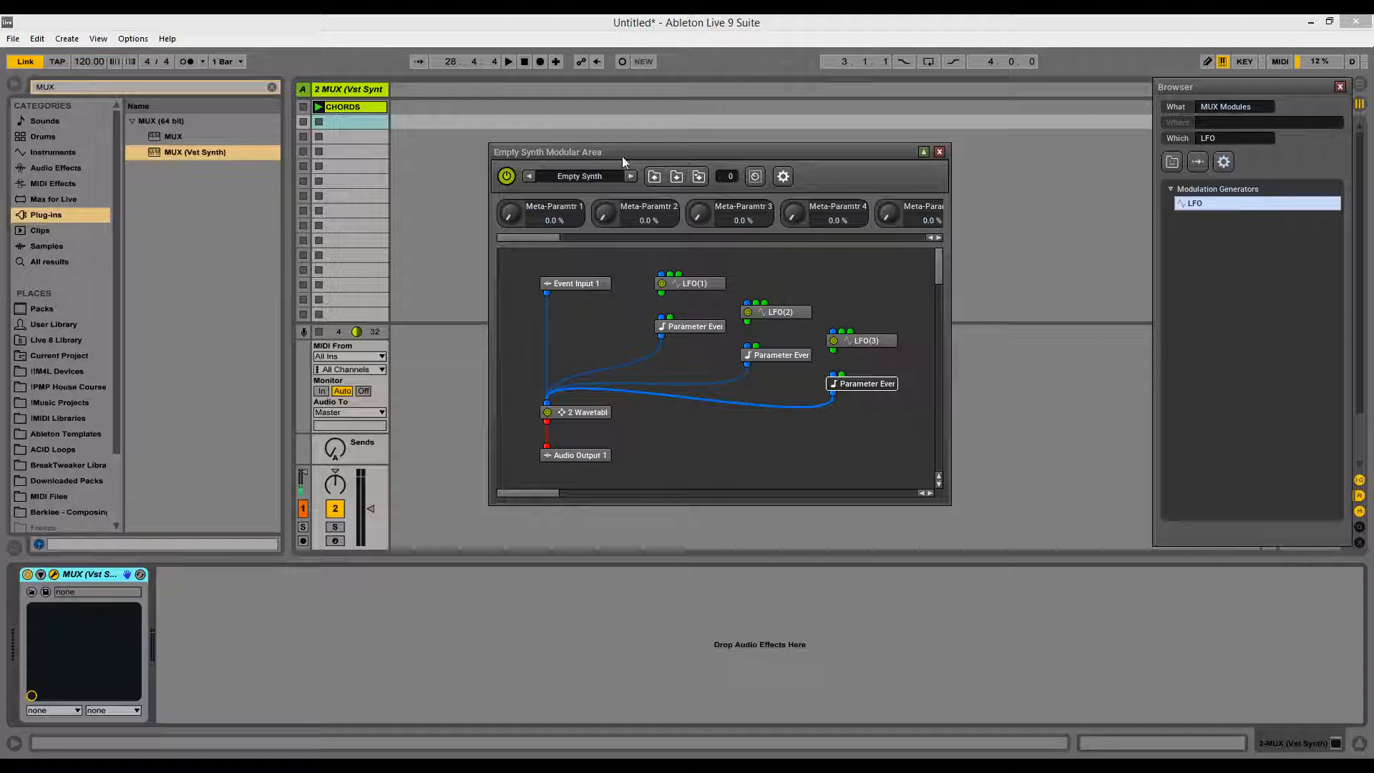
Step: Open the 2 Wavetable front panel and place it side by side with the Empty Synth modular area
left_click_drag(629, 152, 870, 160)
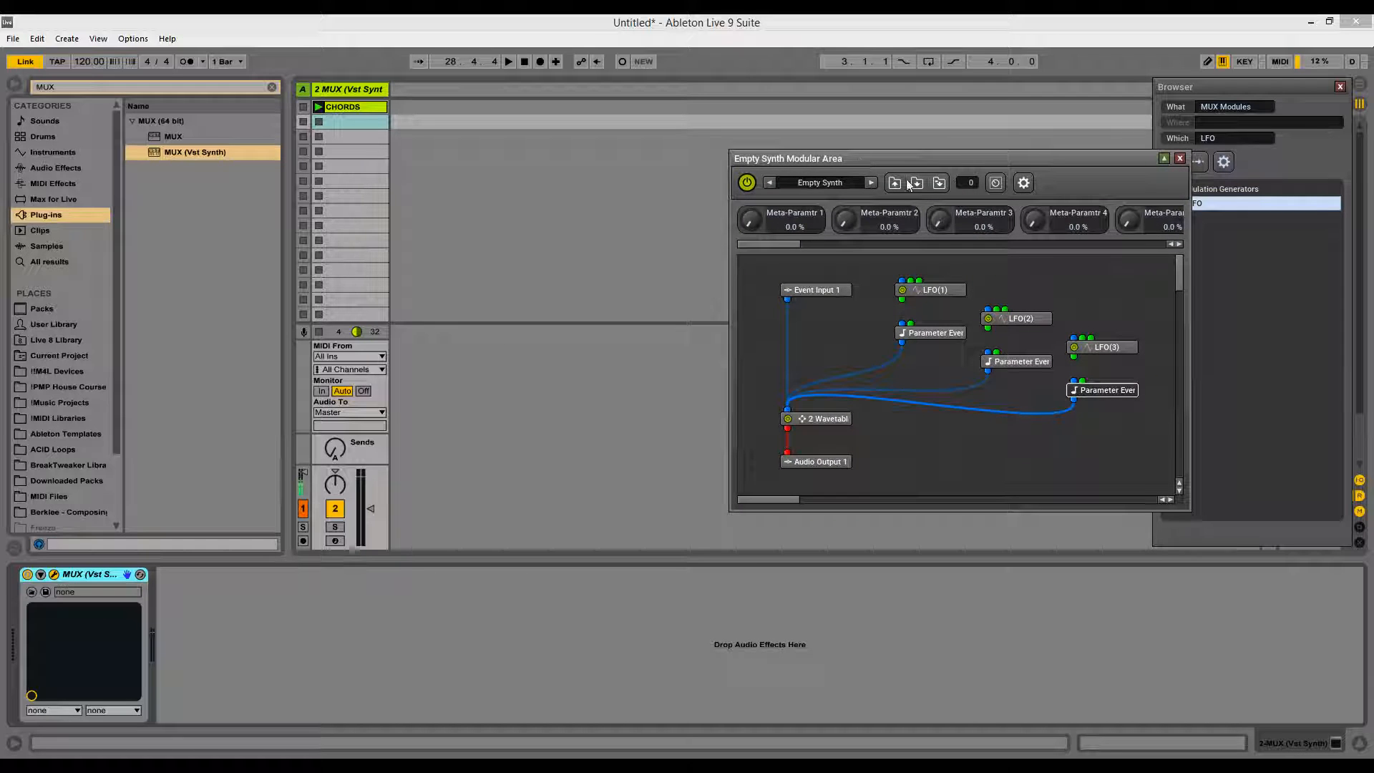
double_click(813, 419)
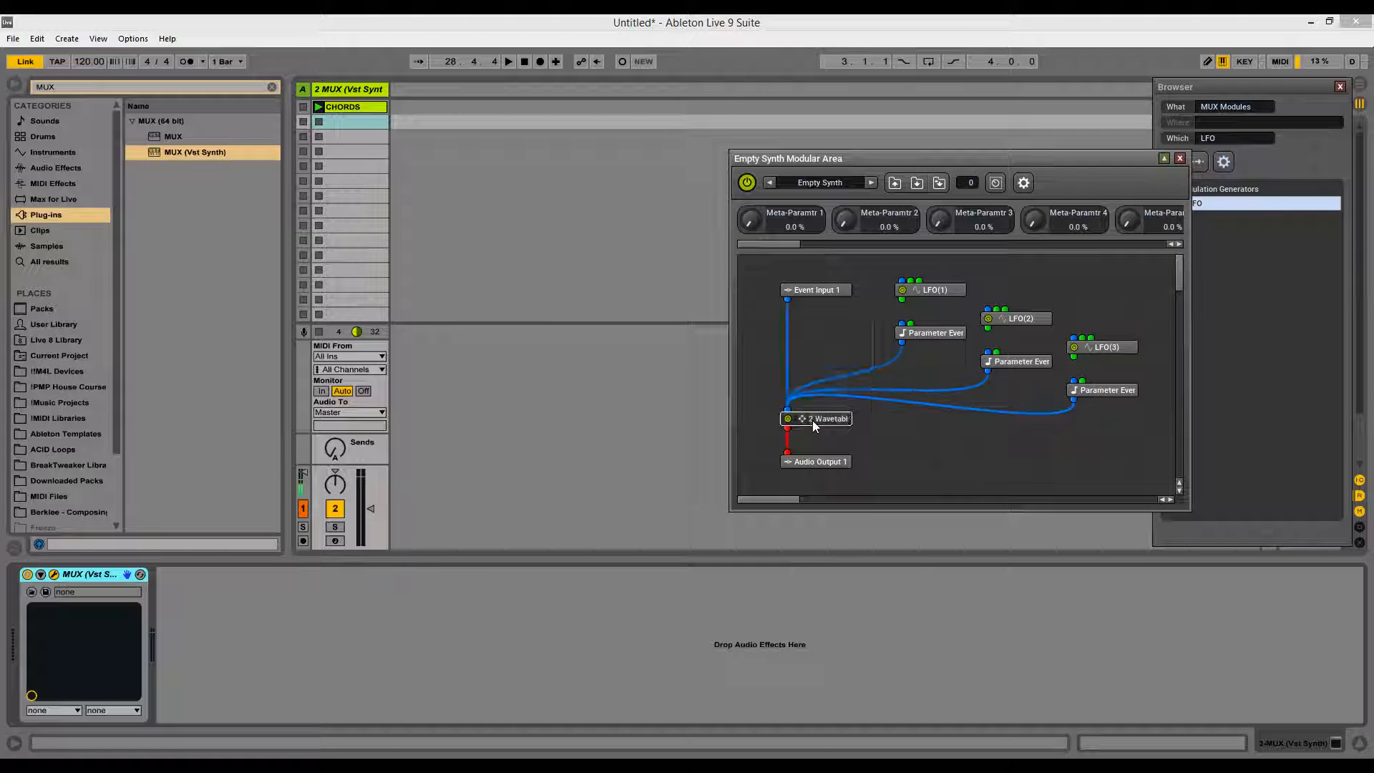
left_click_drag(698, 212, 456, 168)
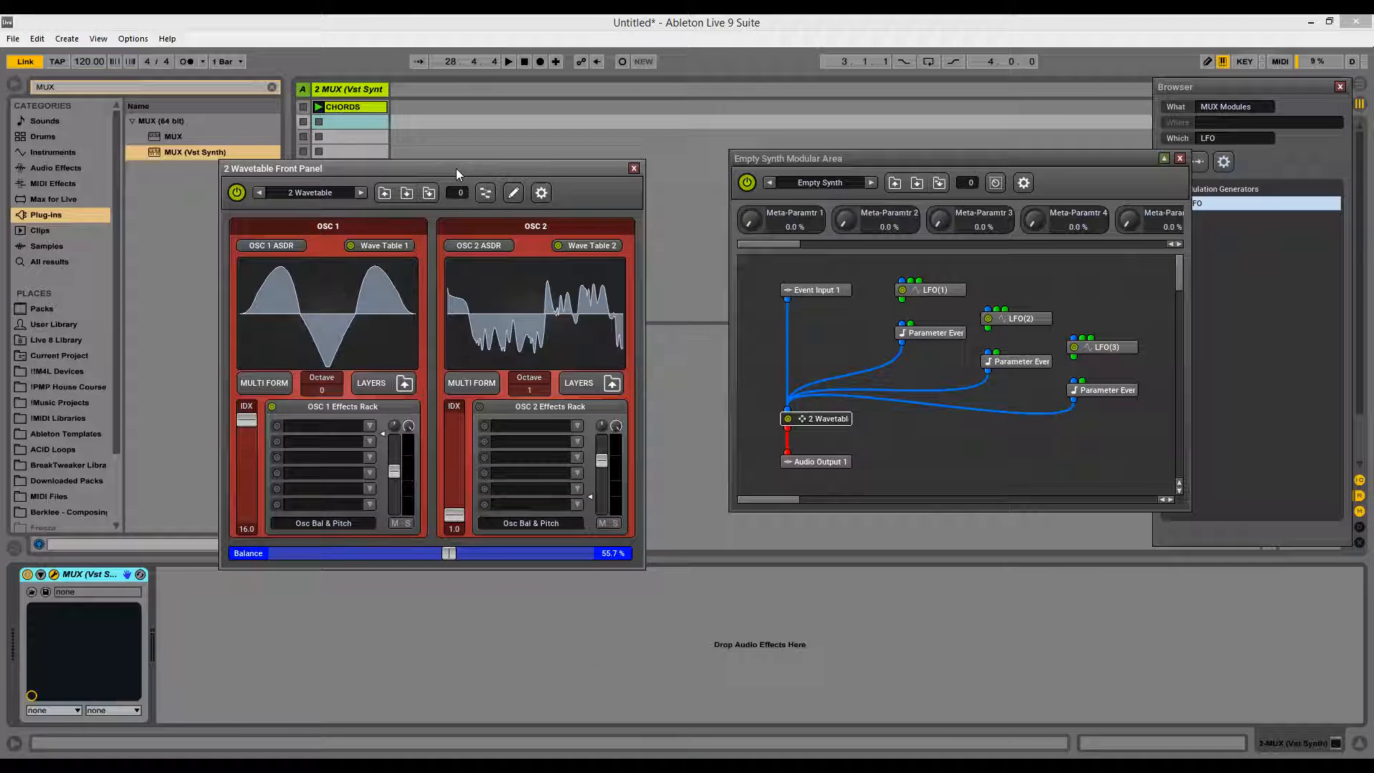
Step: Test Parameter Event Generator(1) by varying its value, leaving OSC 1's IDX at 7.9
double_click(926, 330)
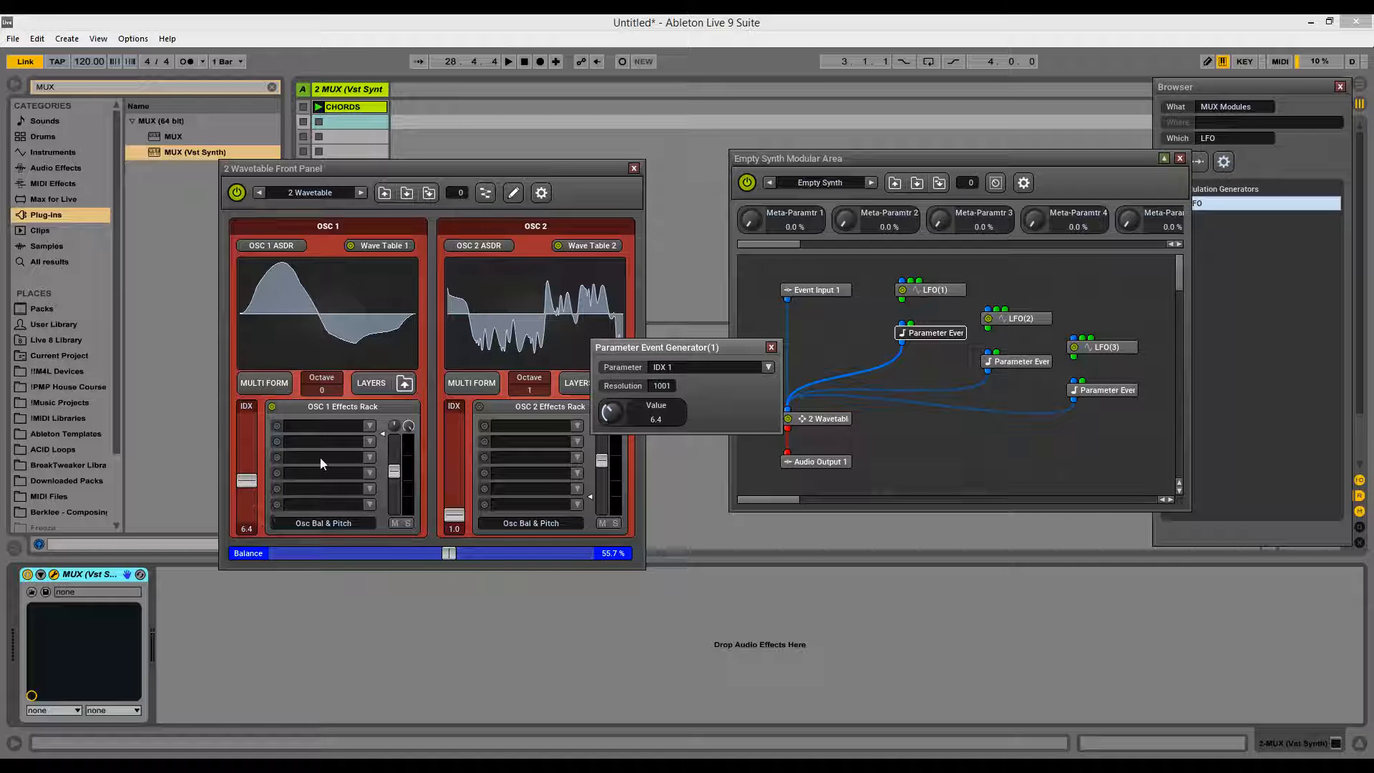
mouse_move(613, 413)
left_mouse_down()
mouse_move(614, 330)
mouse_move(599, 440)
mouse_move(609, 376)
mouse_move(610, 403)
left_mouse_up()
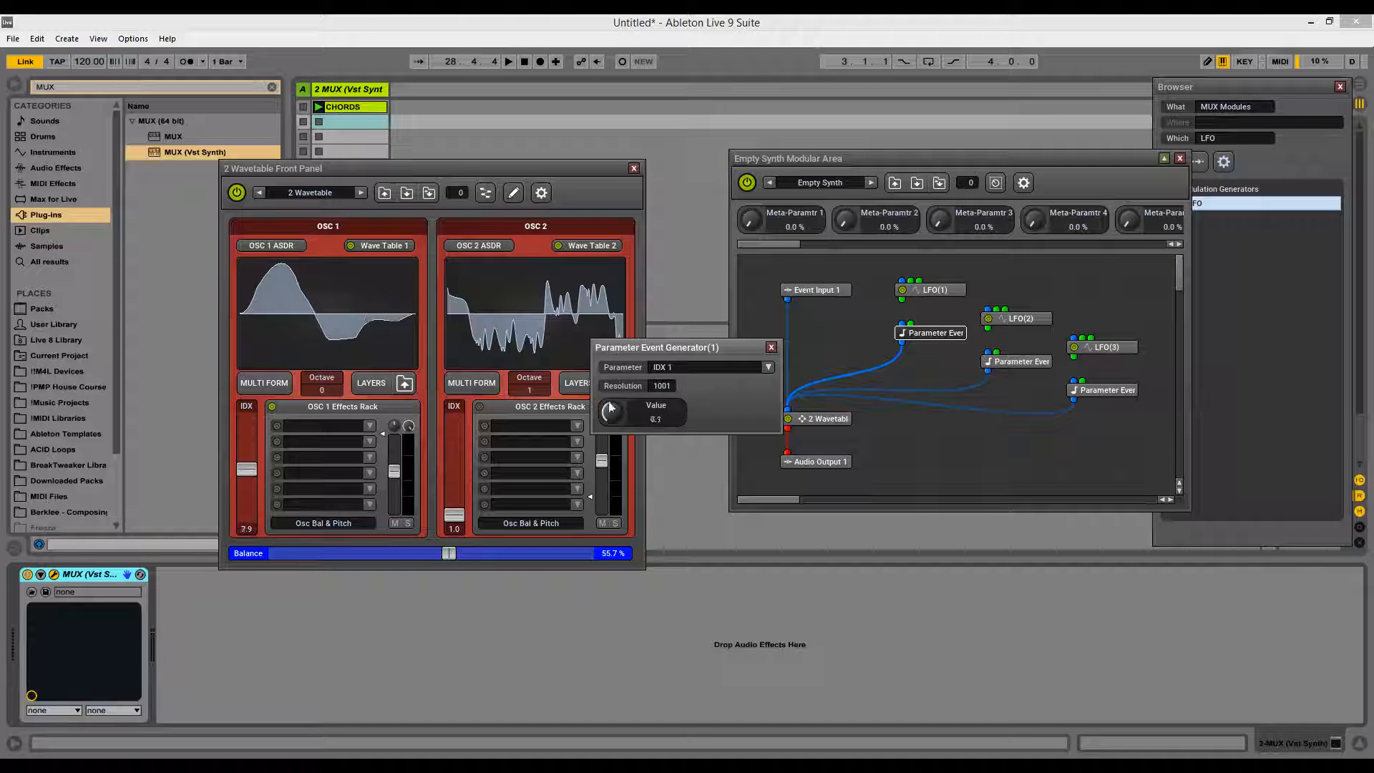
left_click(770, 347)
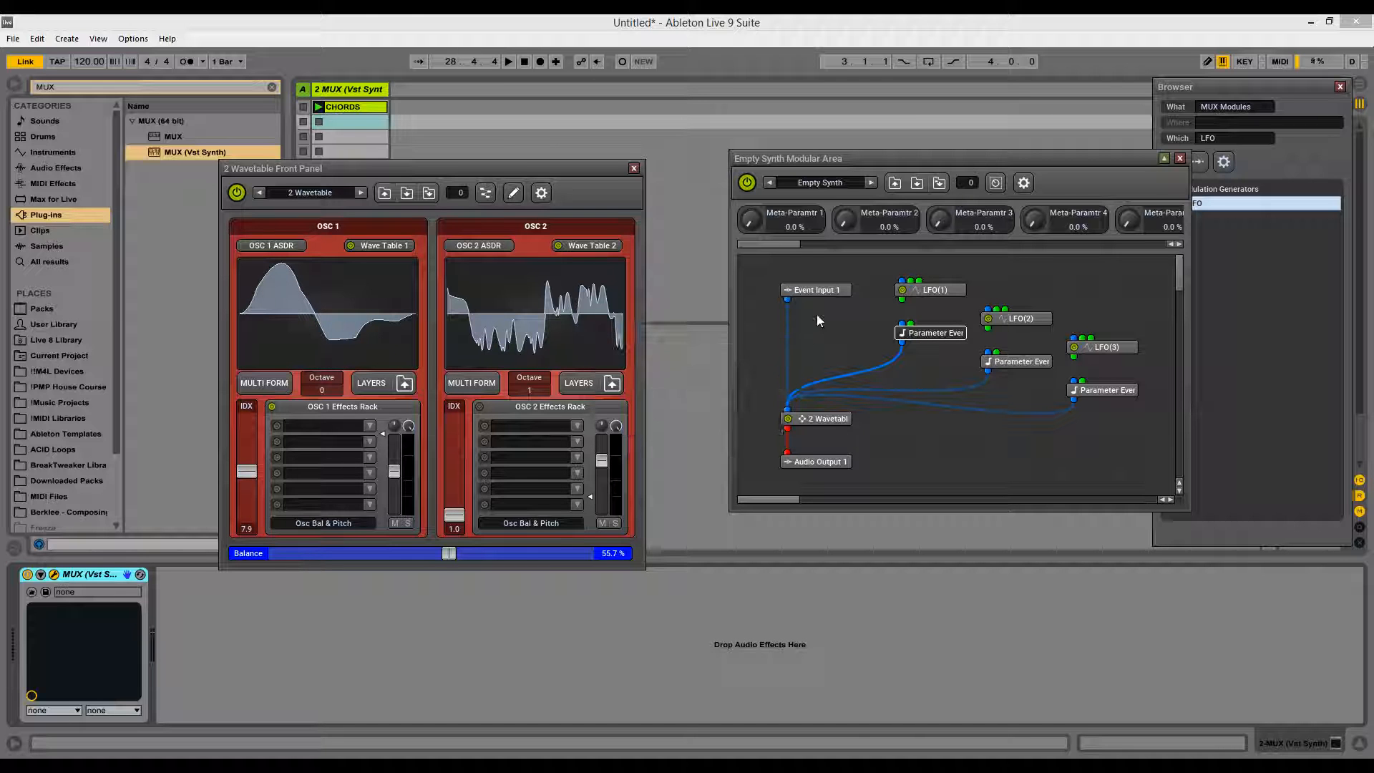
Step: Enable tempo sync on LFO(1) and set its frequency to 0.75 Cpb
double_click(917, 291)
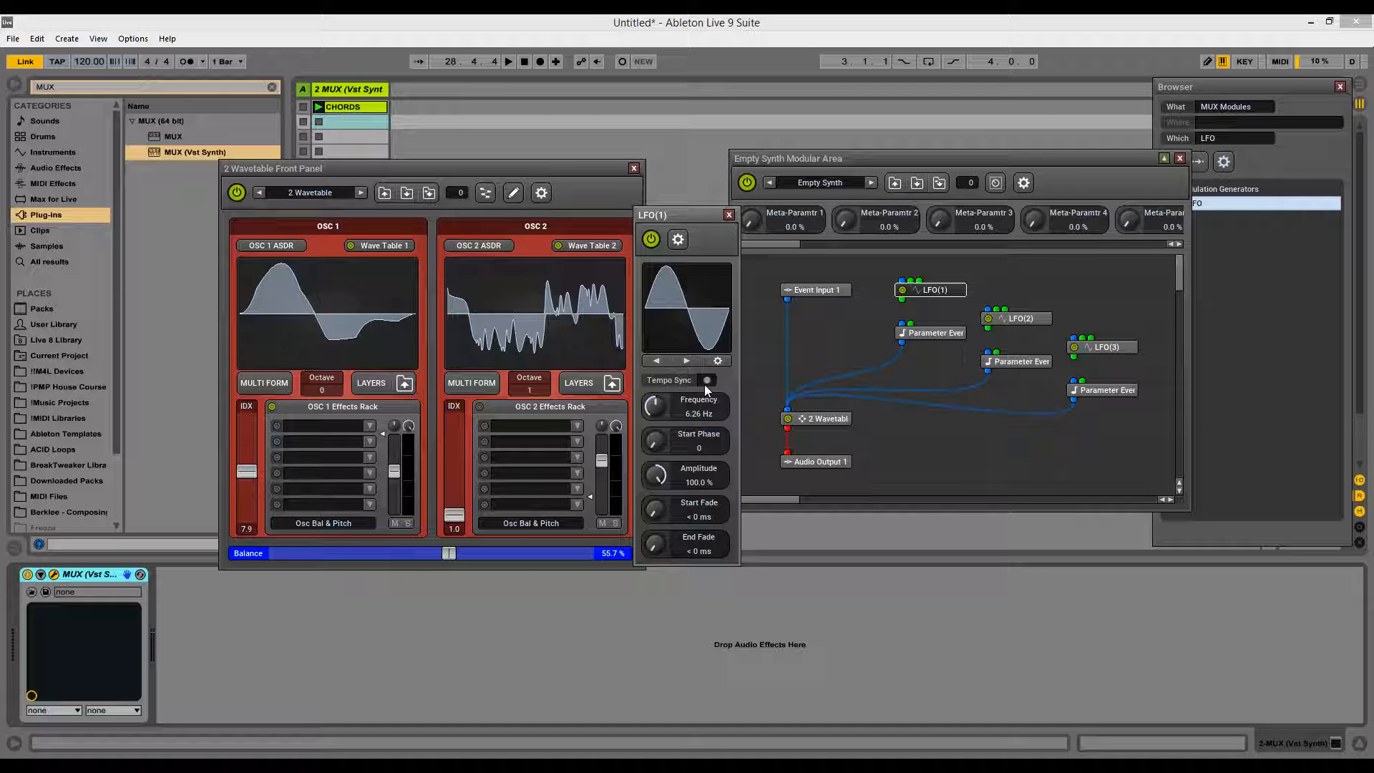
left_click(704, 381)
double_click(697, 420)
type("1")
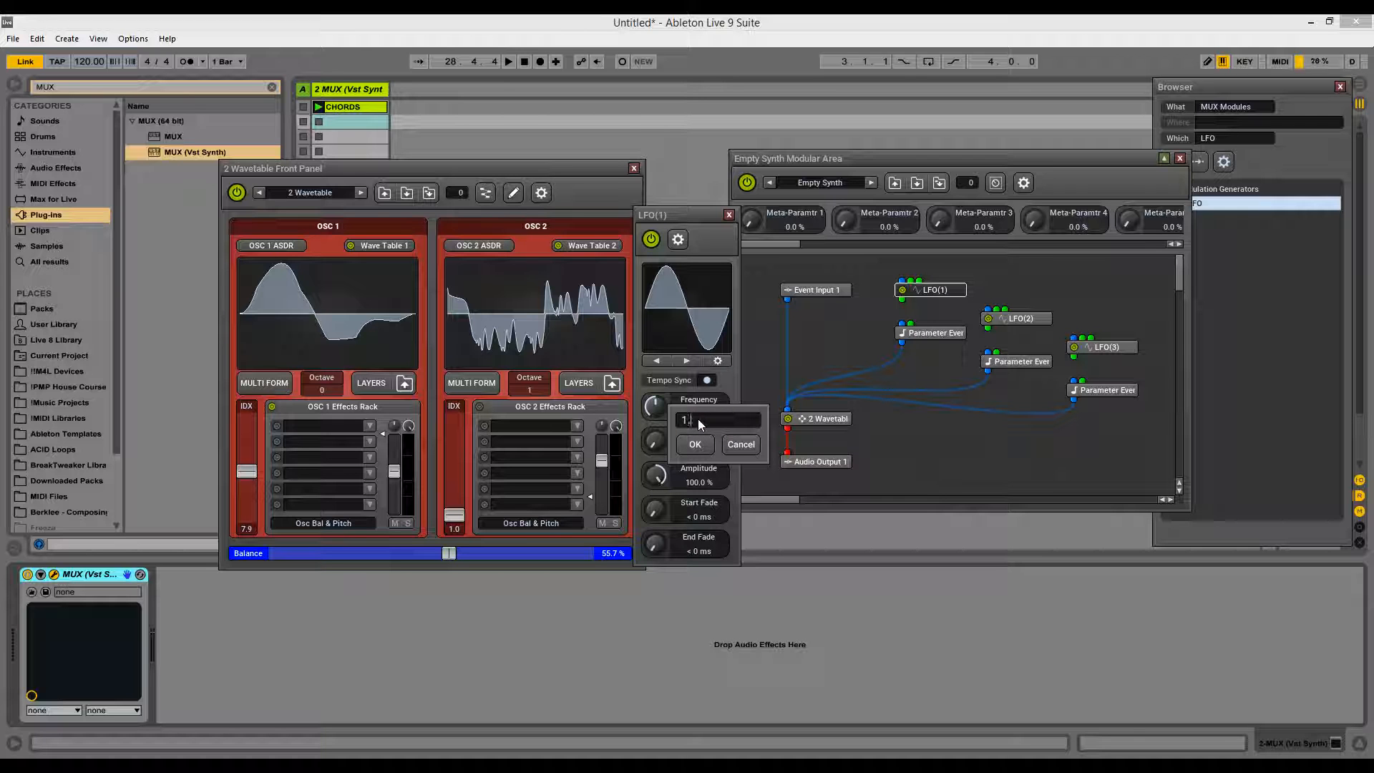
type("/3")
key("Return")
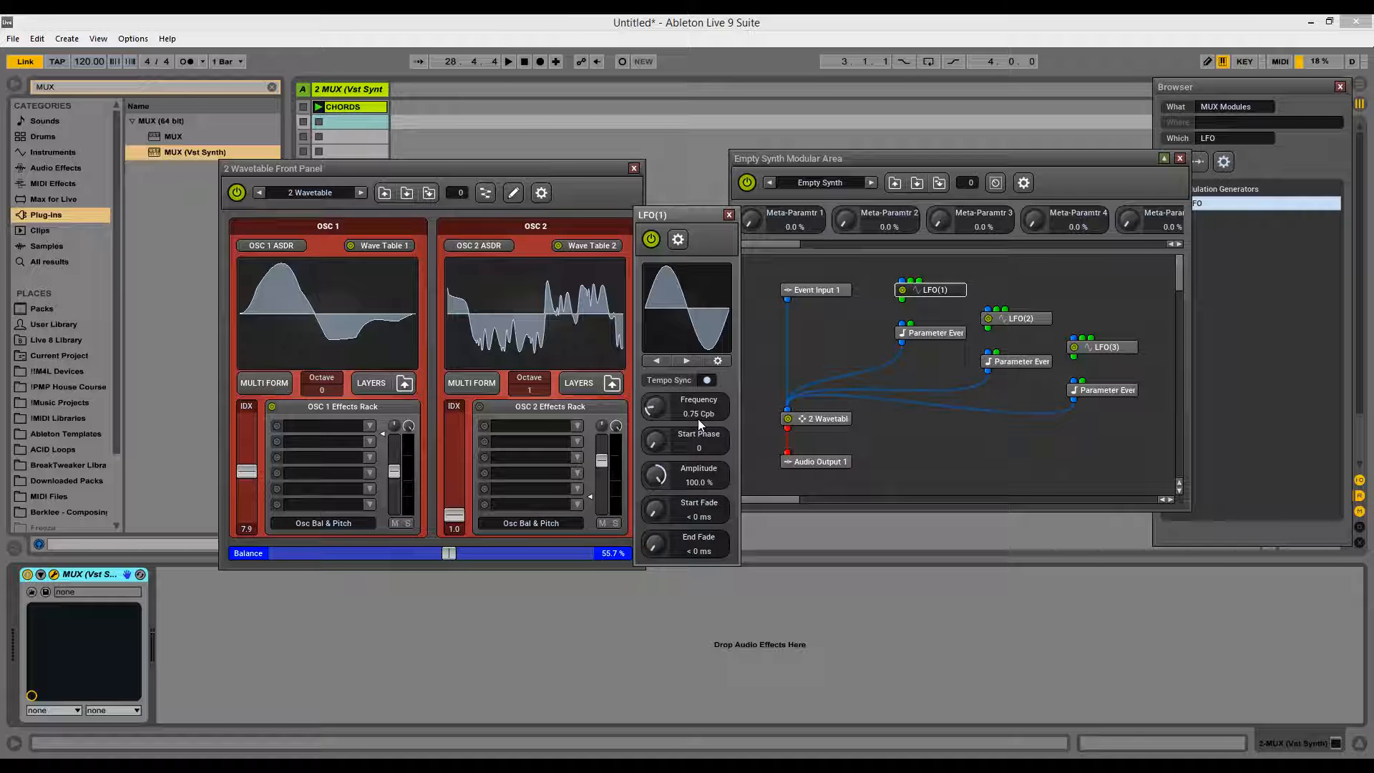
left_click(730, 216)
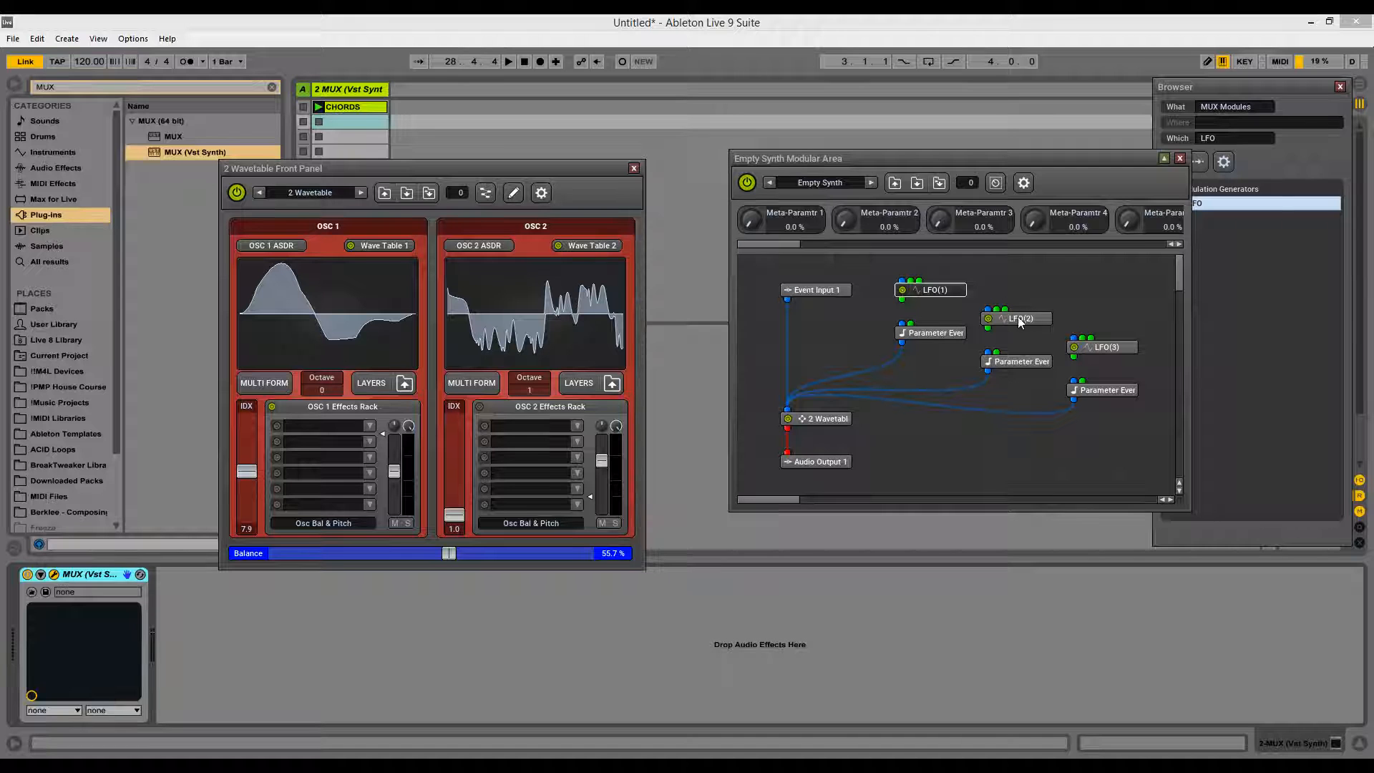
Step: Enable tempo sync on LFO(2) and set its frequency to 1.00 Cpb
double_click(1012, 319)
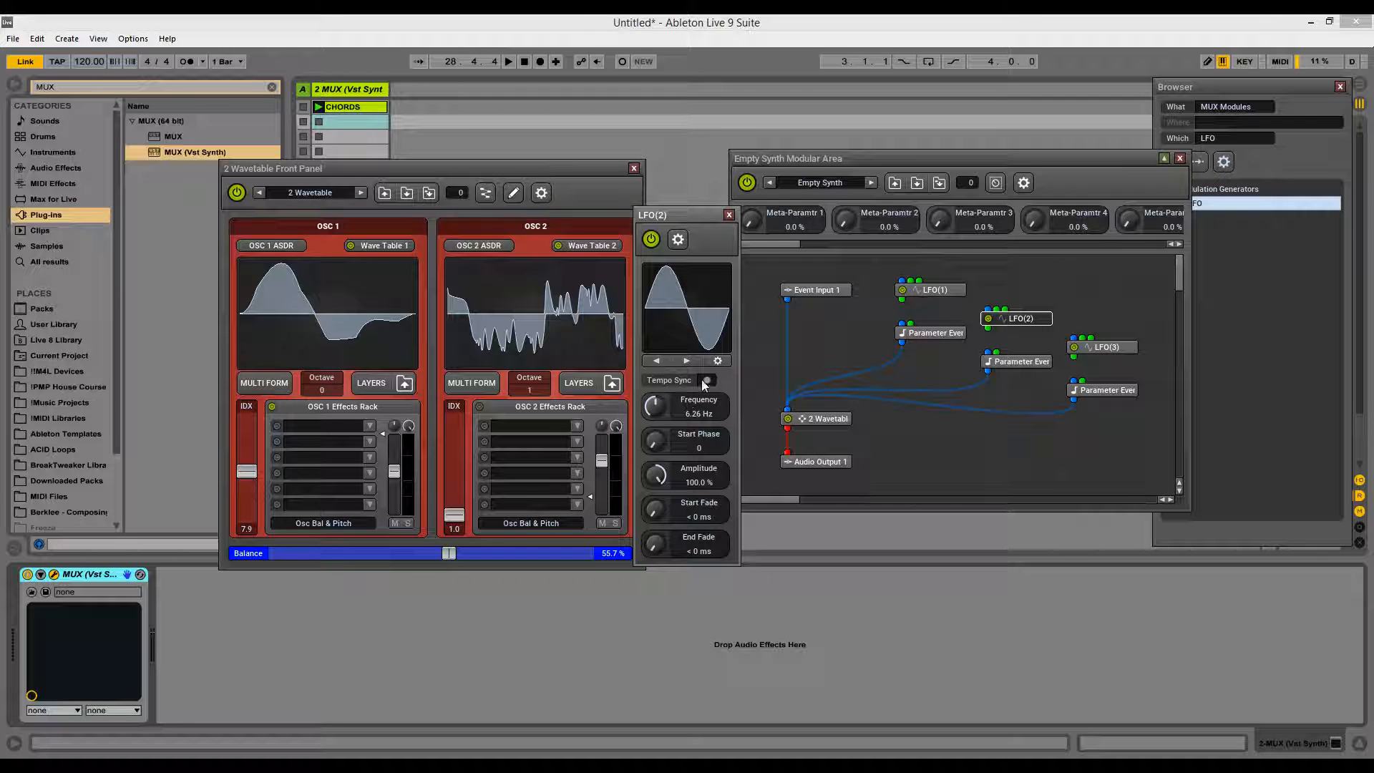
double_click(706, 415)
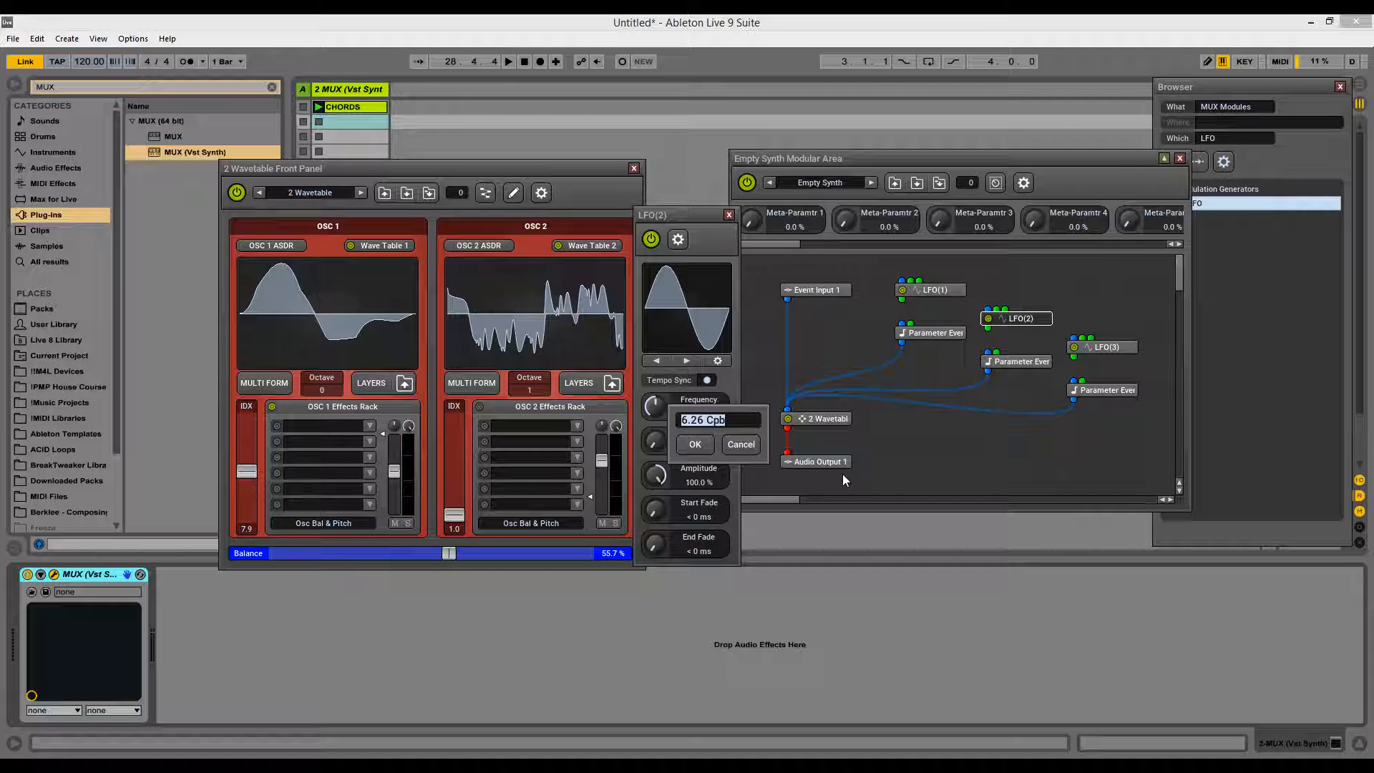
type("1")
type(".00")
key("Return")
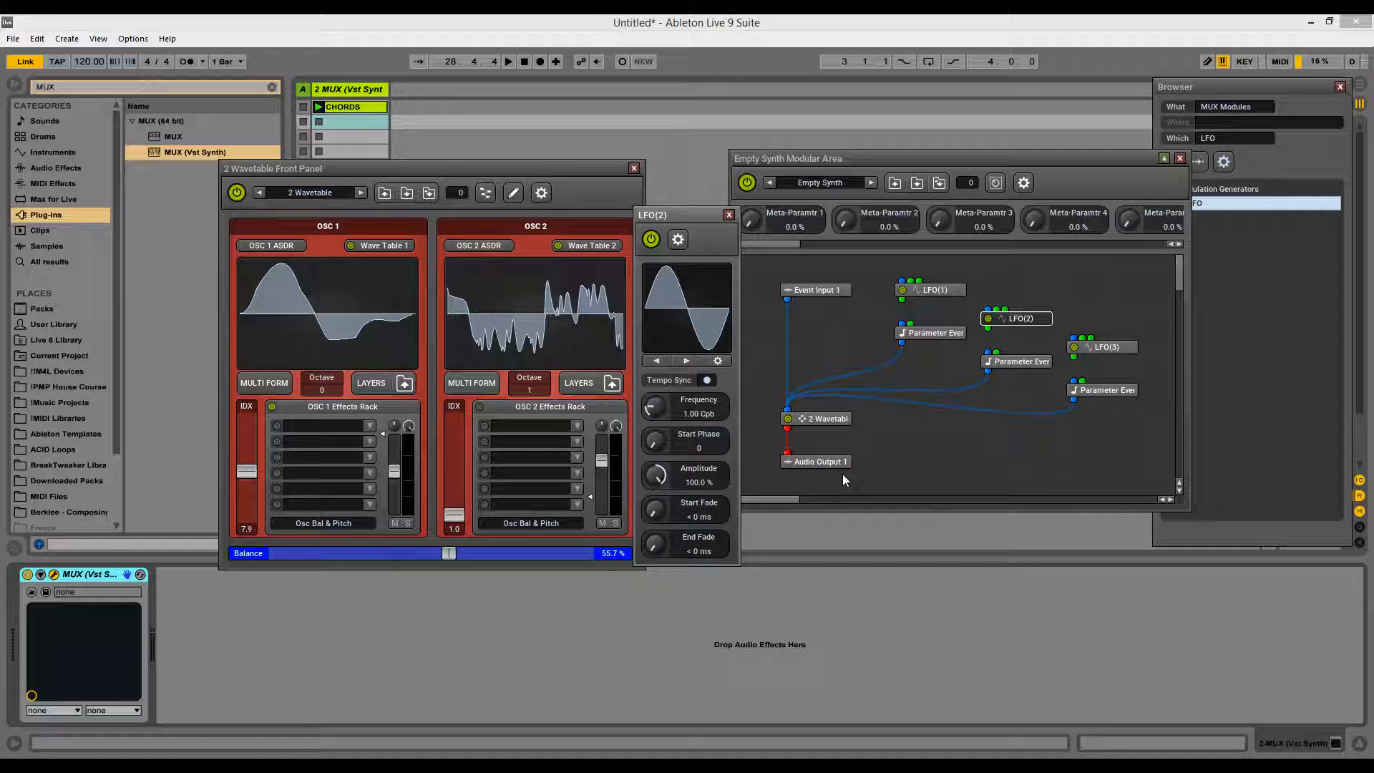
Step: Enable tempo sync on LFO(3) and set its frequency to 4.00 Cpb
left_click(1101, 350)
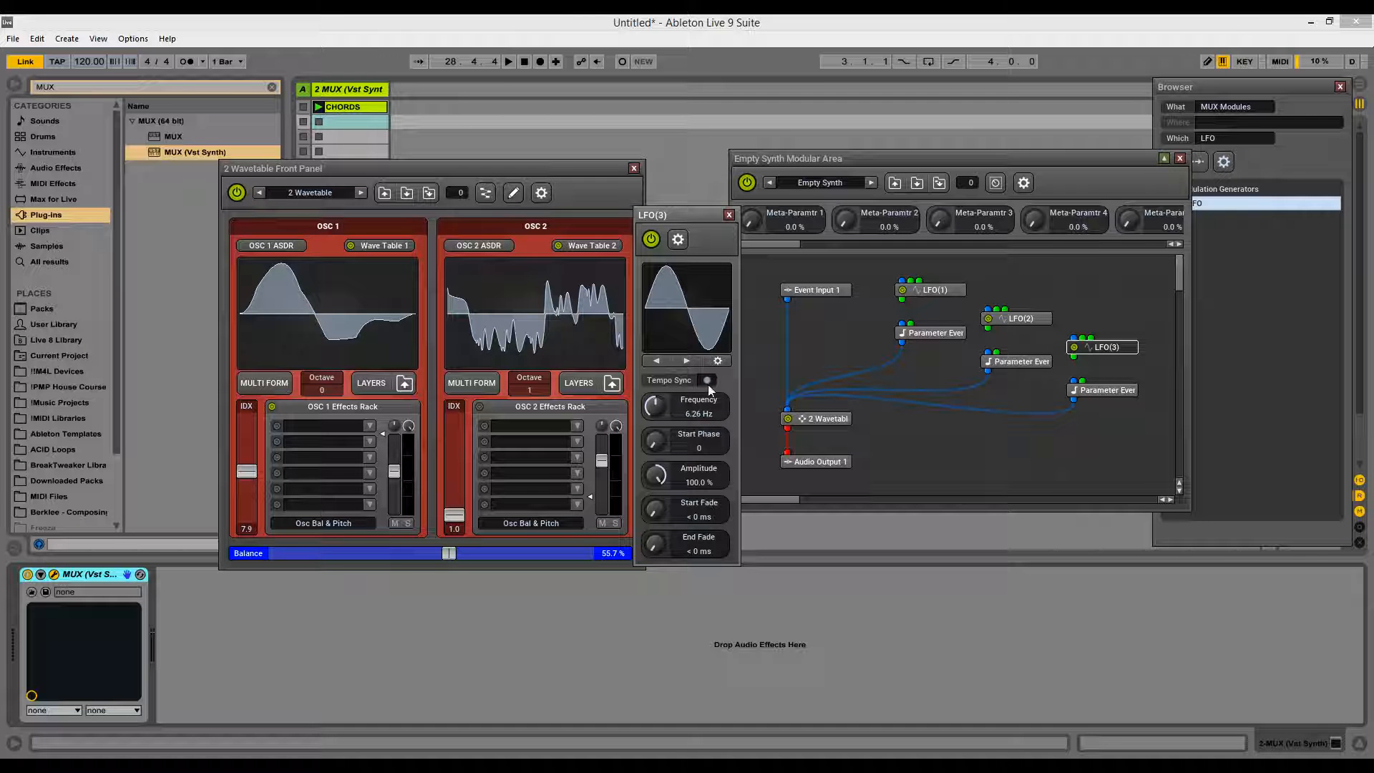
double_click(704, 418)
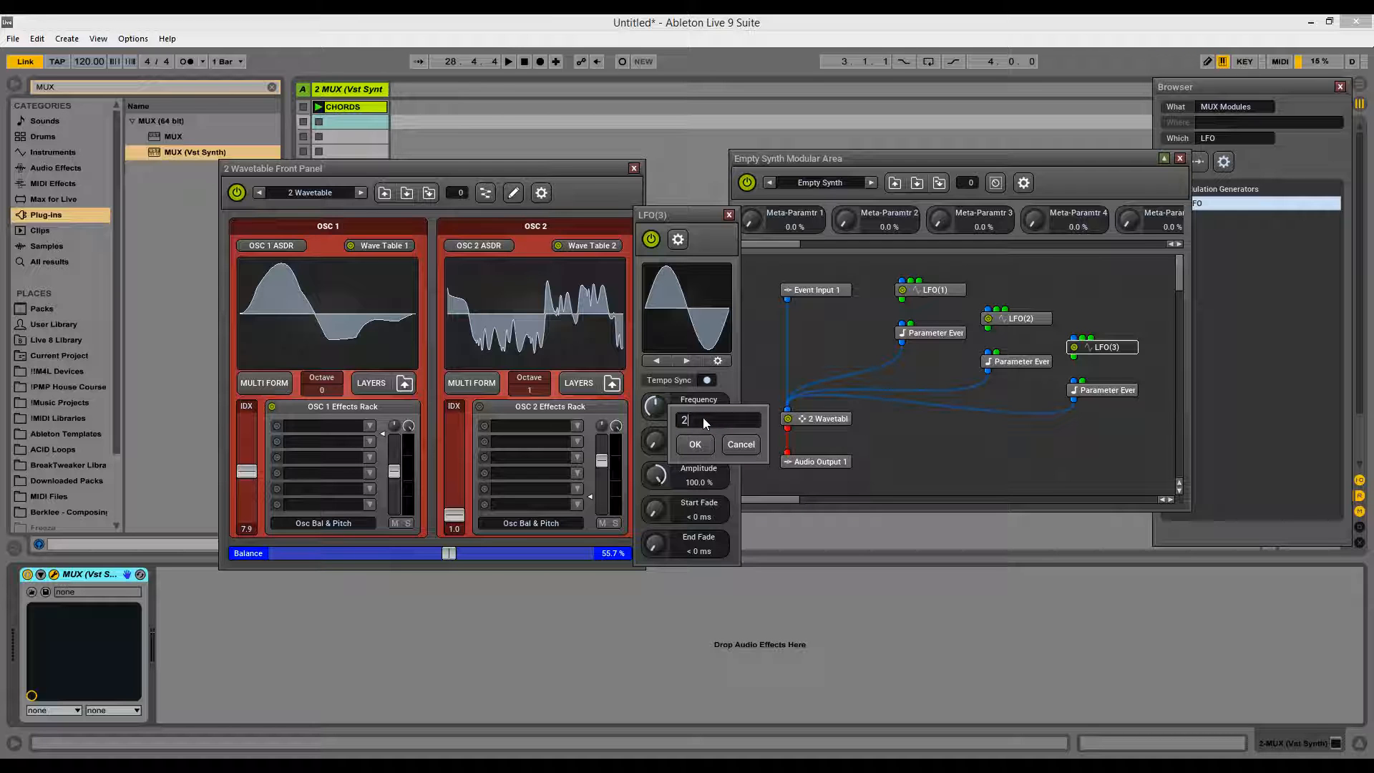
type("4")
key("Return")
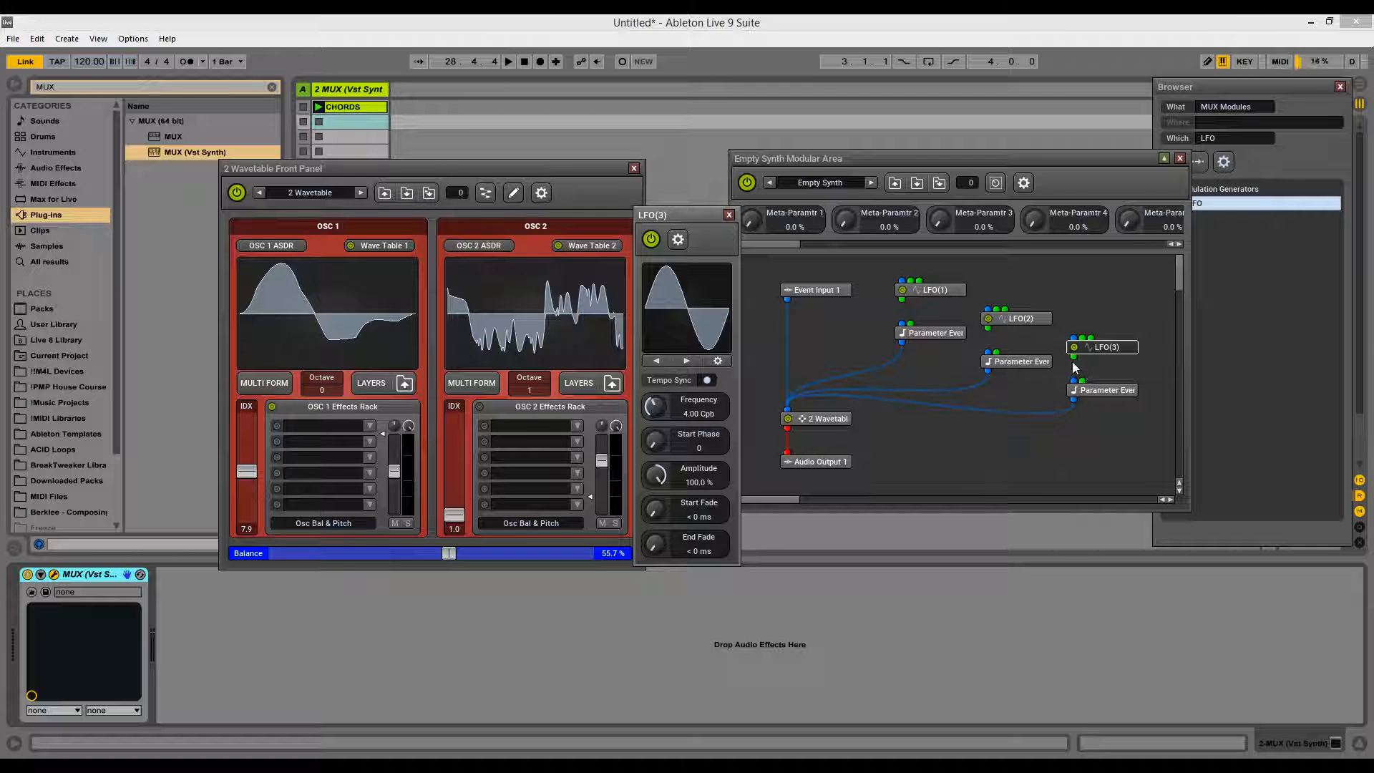
Step: Connect LFO(3)'s output to Parameter Event Generator(3) and set the LFO's frequency to 1.00 Cpb
mouse_move(1074, 357)
left_mouse_down()
mouse_move(1084, 392)
mouse_move(1076, 354)
left_mouse_up()
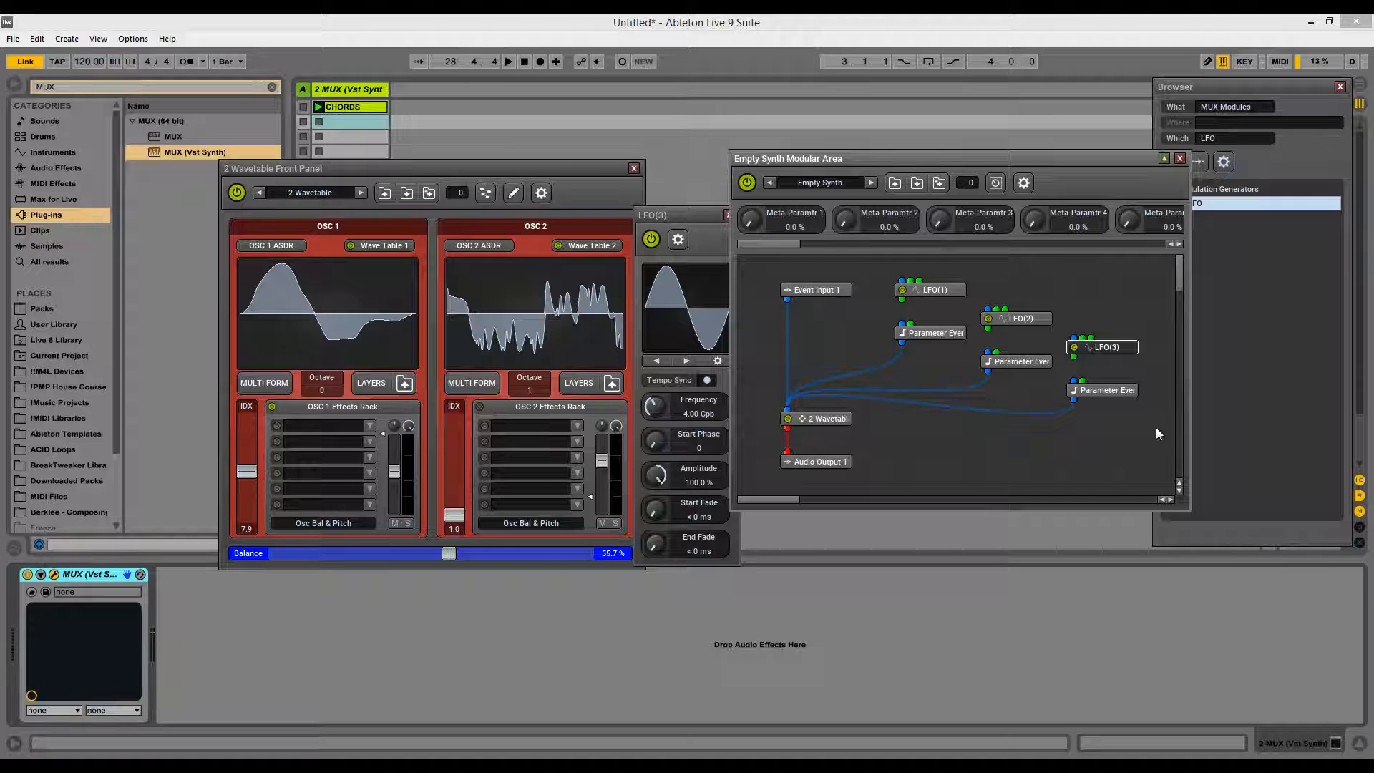
left_click_drag(1075, 355, 1085, 385)
double_click(696, 415)
type("1")
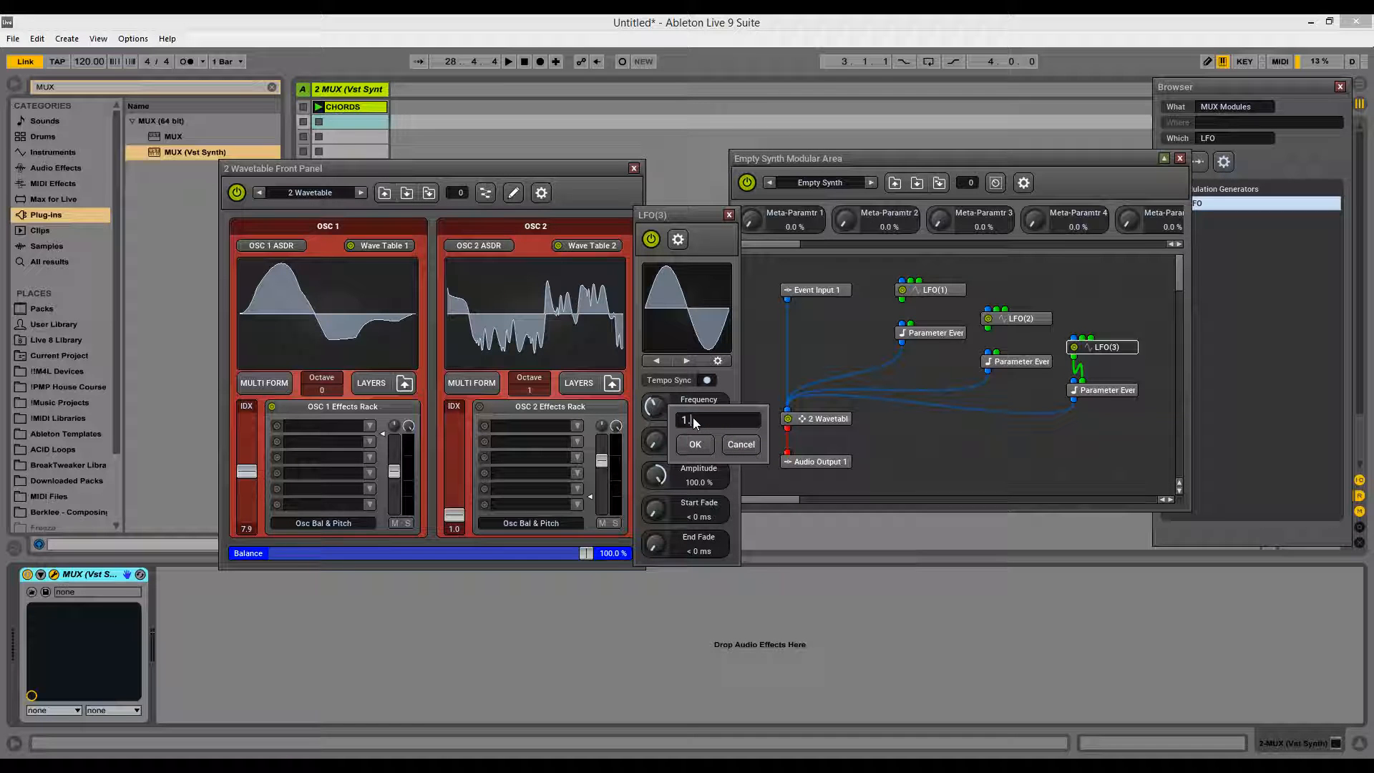
type("/1")
key("Return")
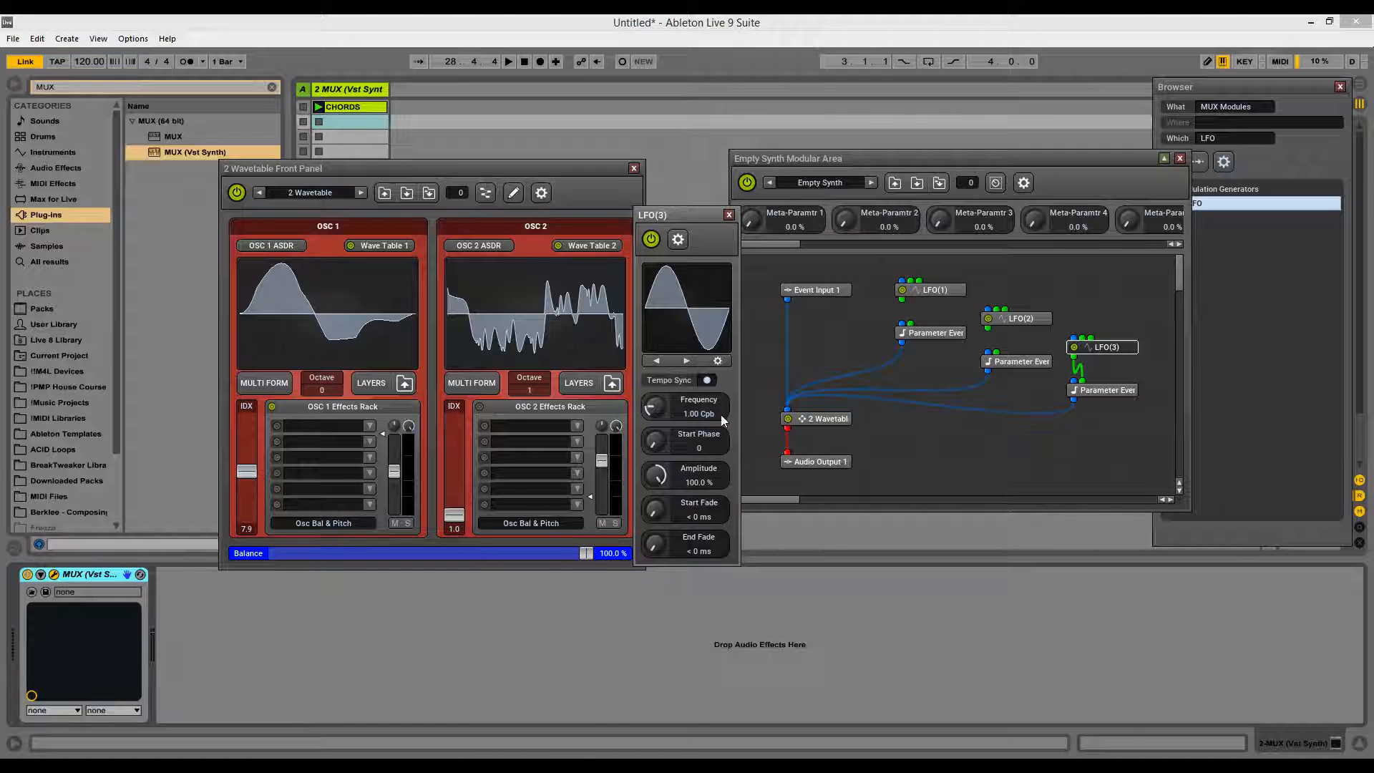
Step: Try a frequency of 1/10 on LFO(3), and slow it down to 0.03 Cpb
double_click(710, 412)
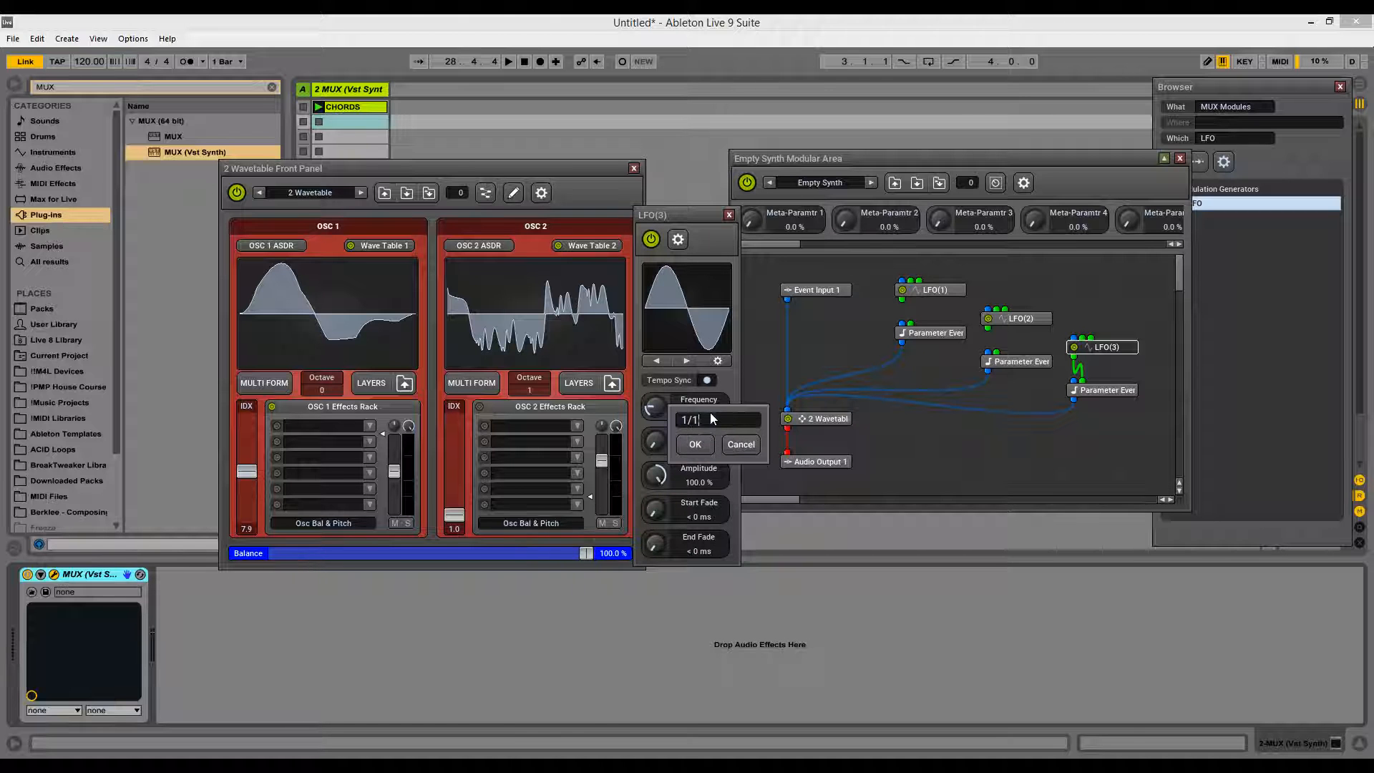
key("Return")
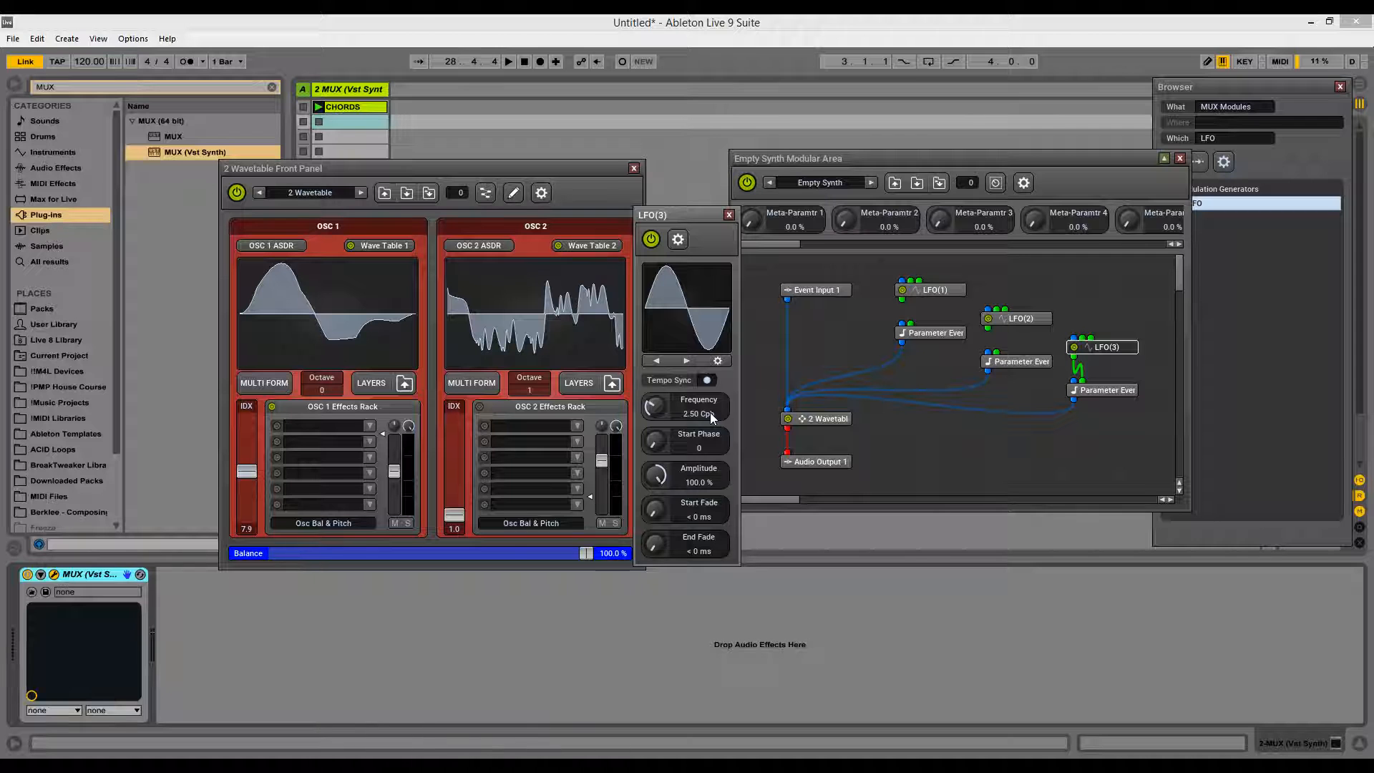
double_click(710, 413)
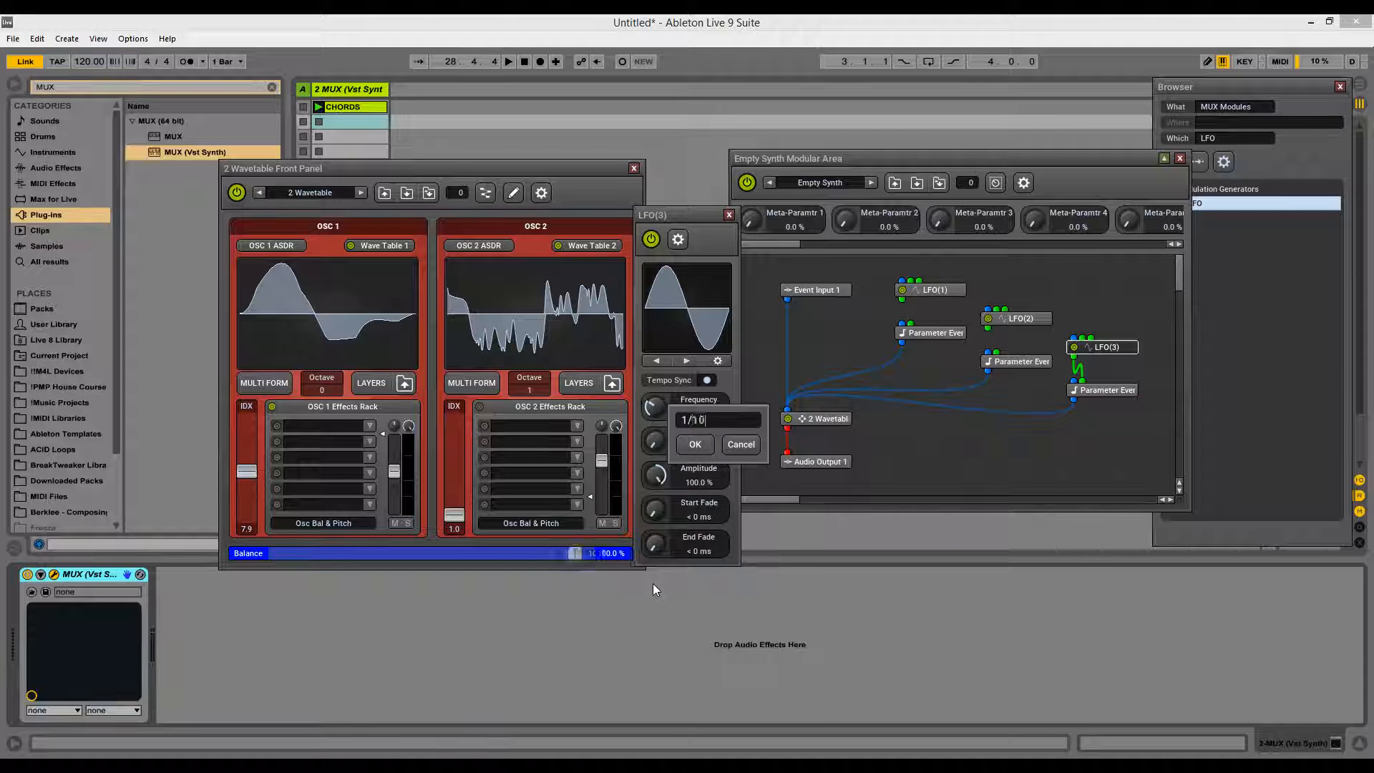
key("Return")
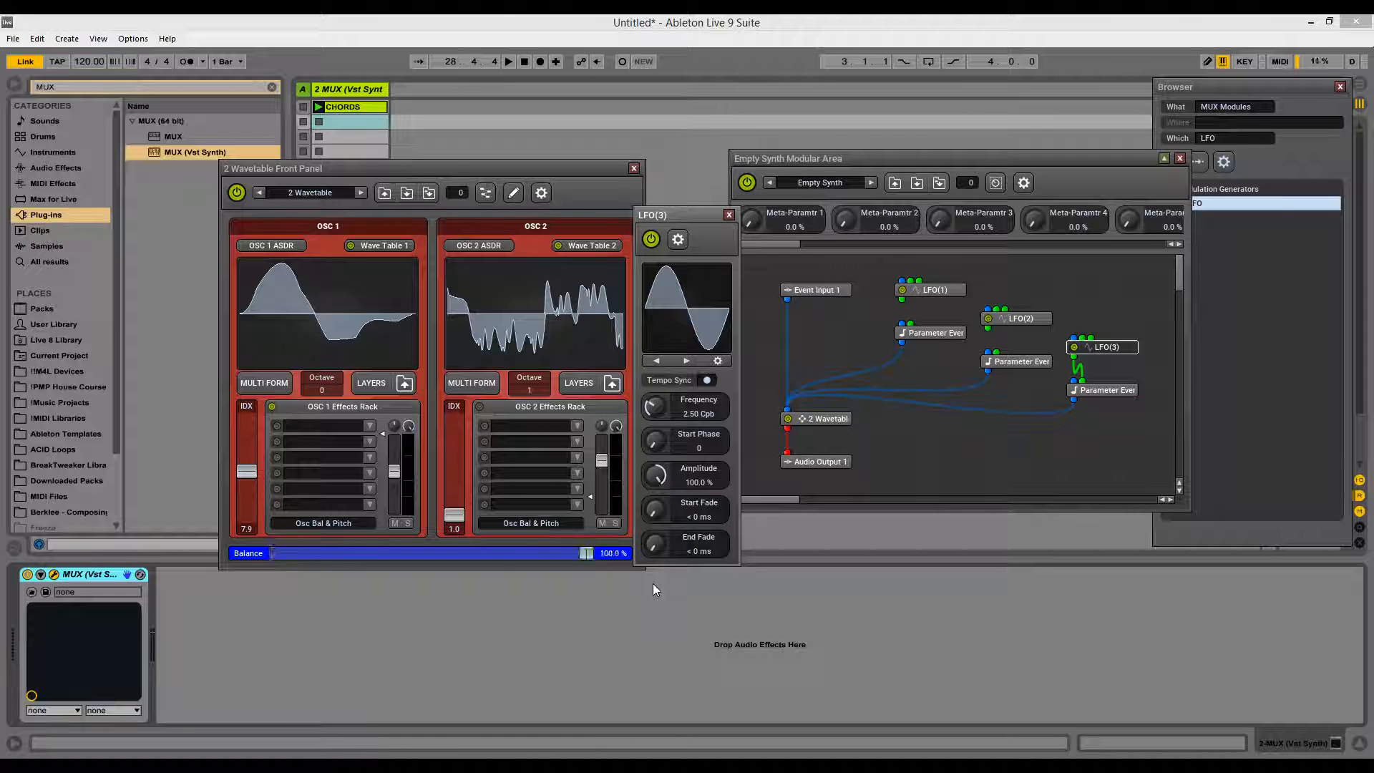
double_click(698, 412)
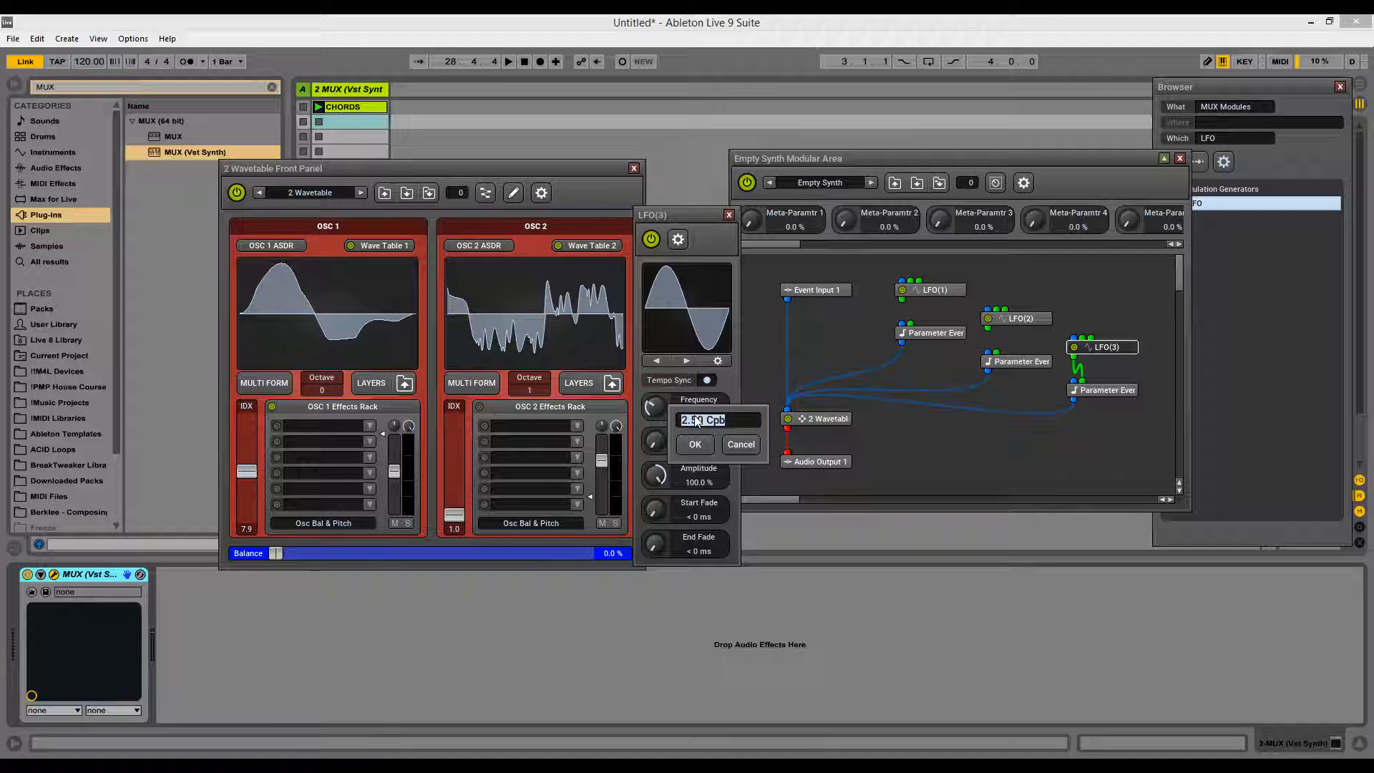
type("100")
key("Return")
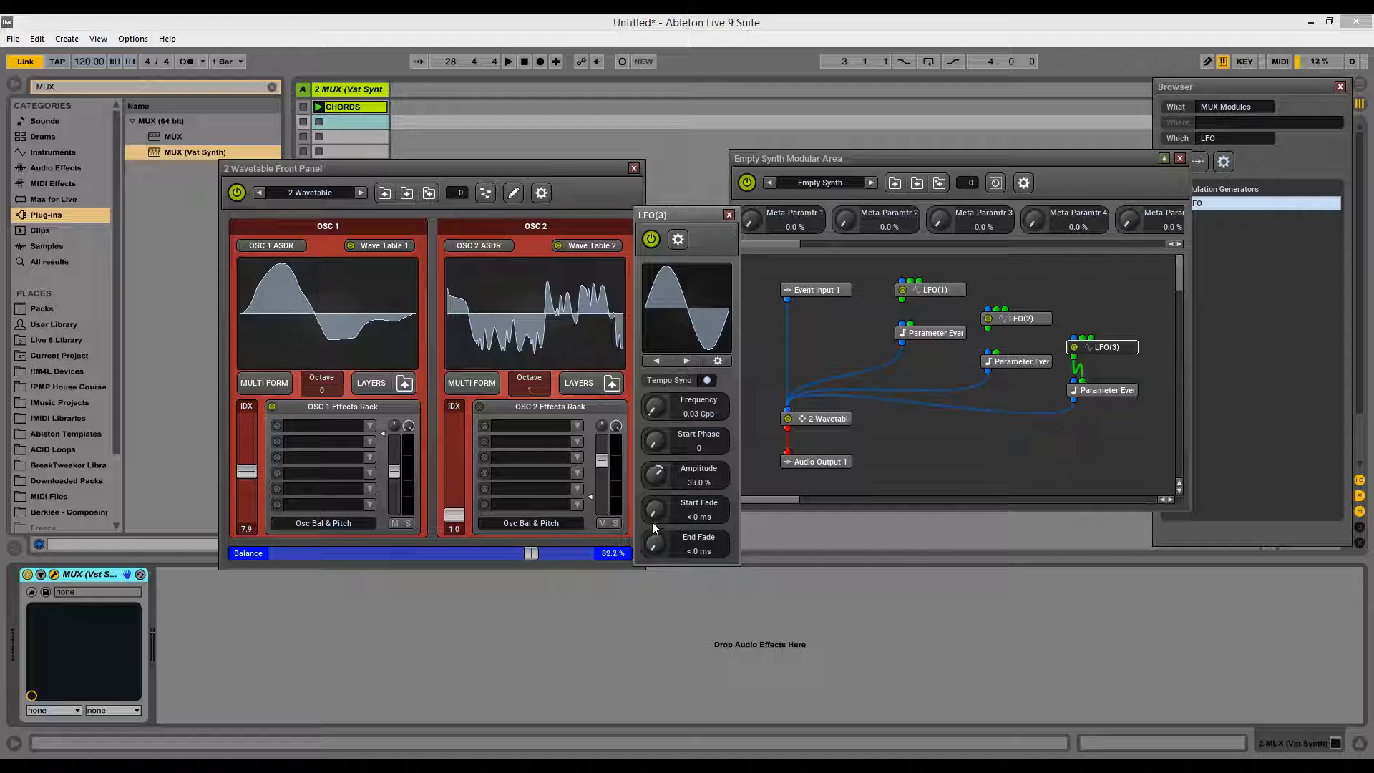
Step: Set LFO(3)'s amplitude to 50% and raise its frequency to about 0.69 Cpb
double_click(701, 486)
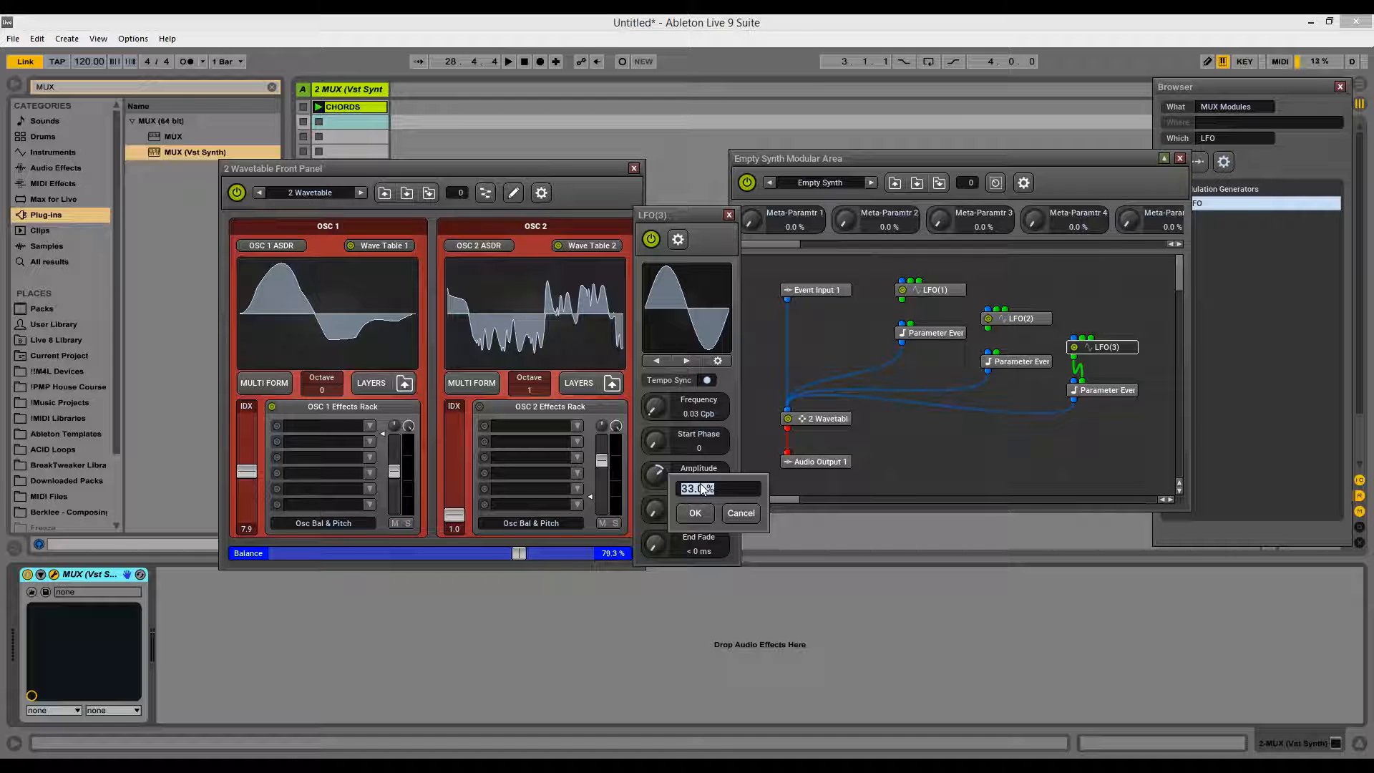
type("50")
key("Return")
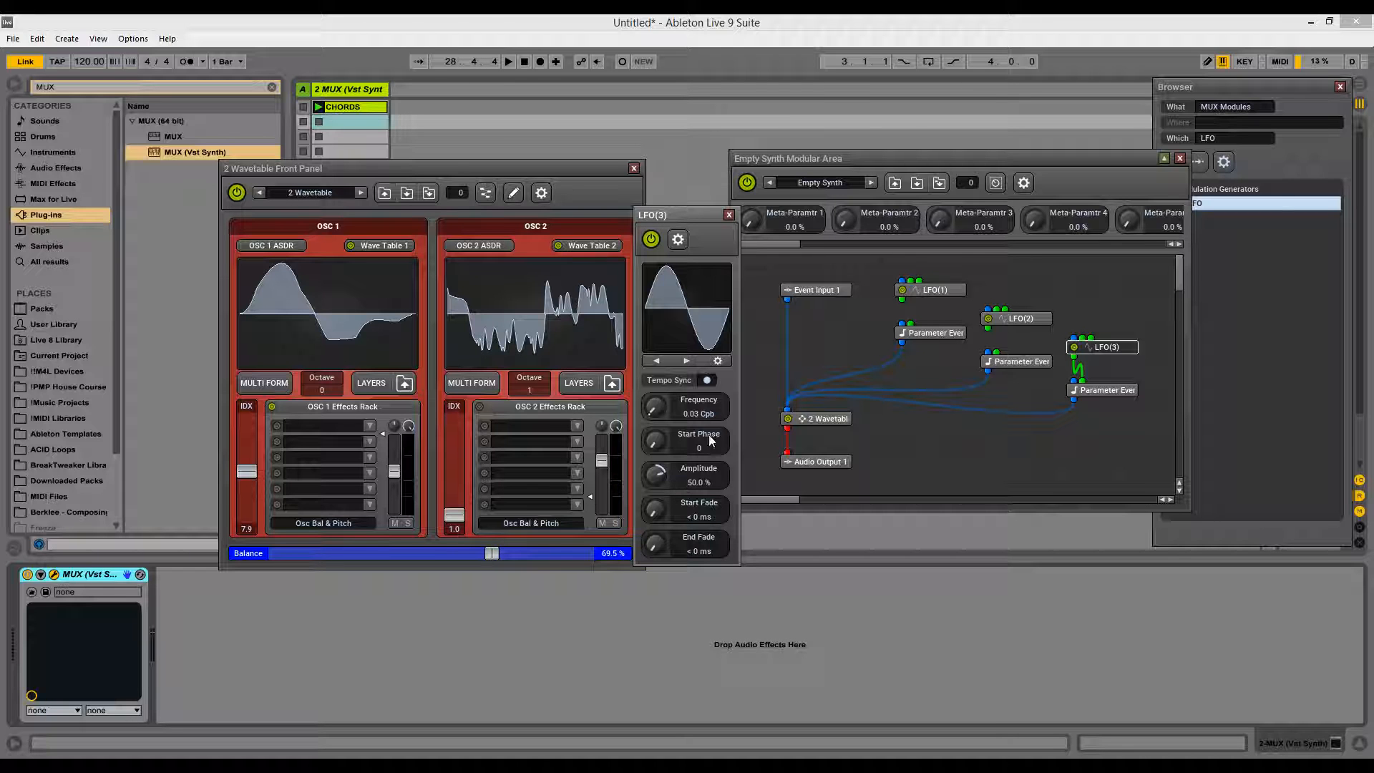
left_click_drag(654, 396, 654, 385)
Step: Set the amplitude of both LFO(1) and LFO(2) to 50%
left_click(948, 289)
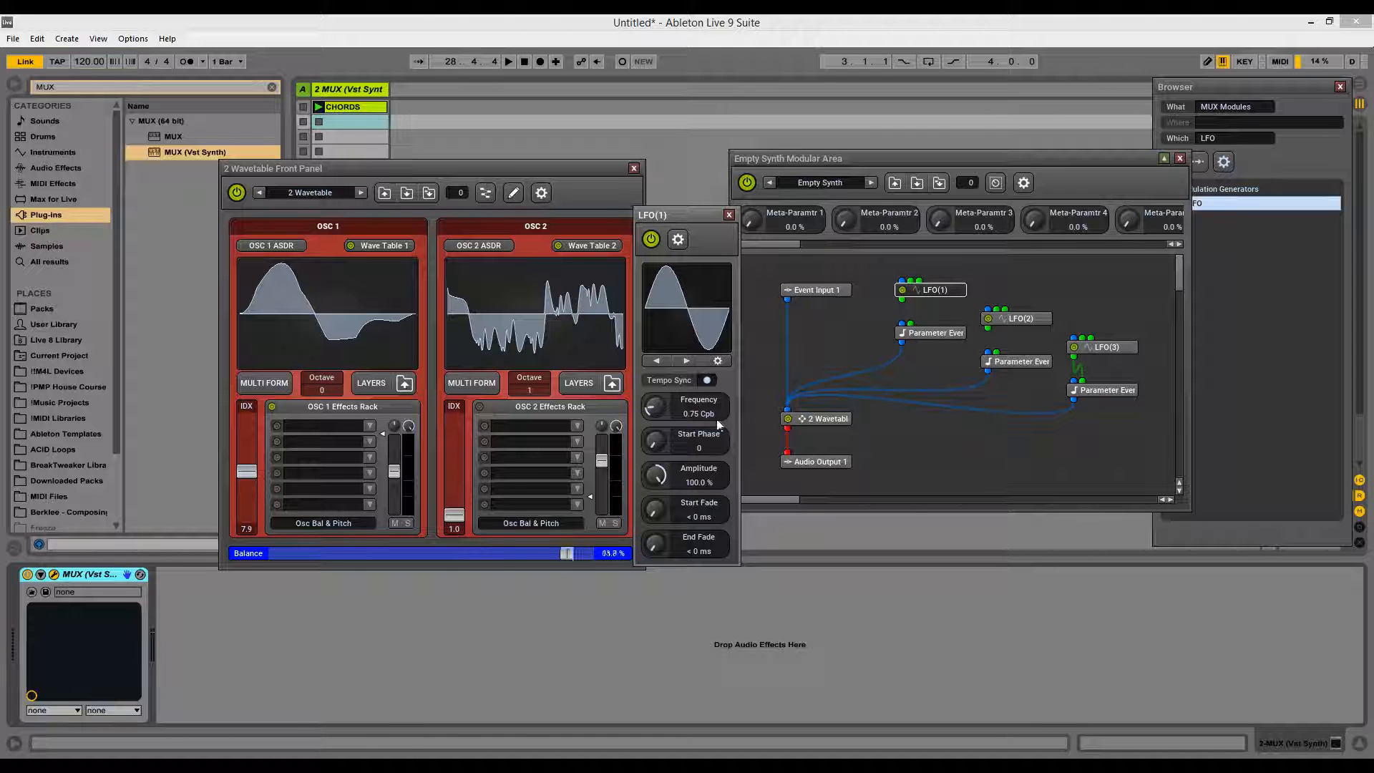
double_click(693, 484)
type("50")
key("Return")
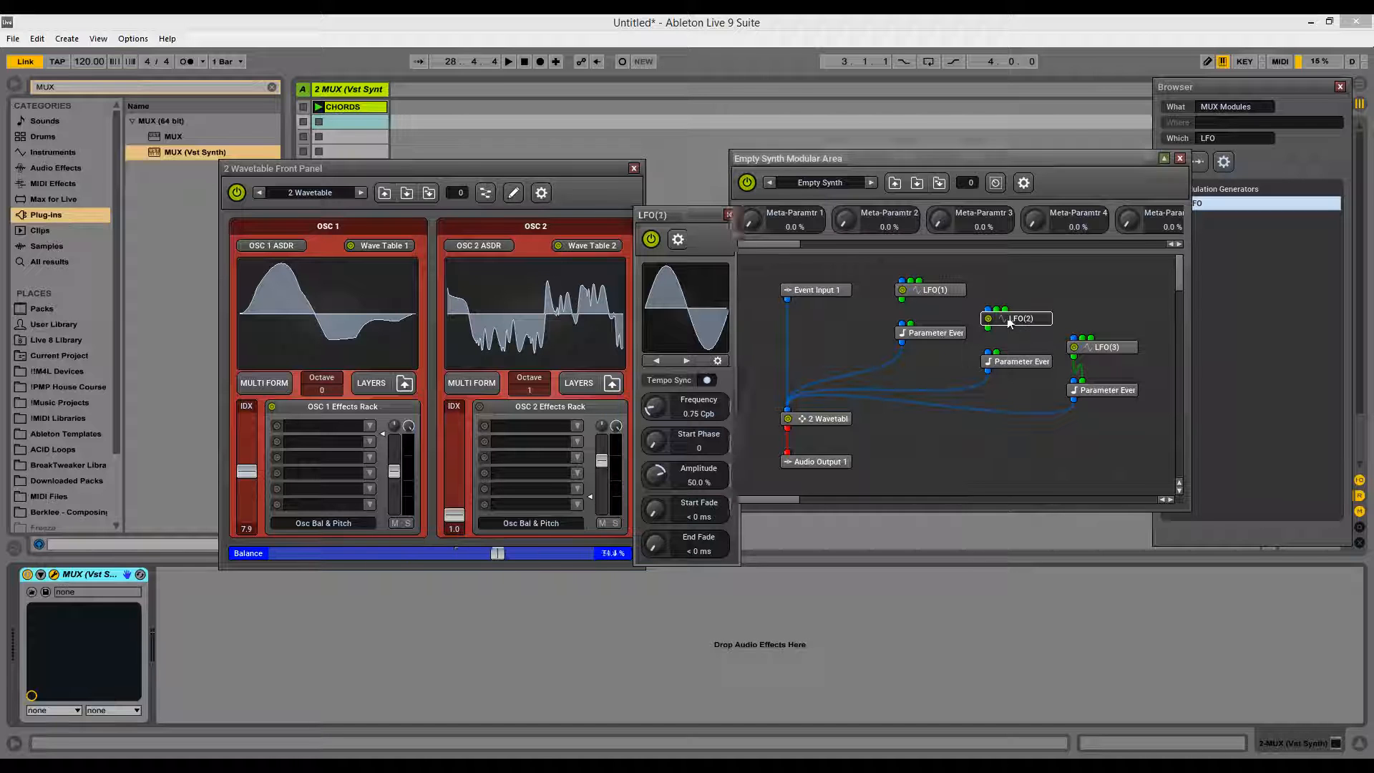
double_click(695, 489)
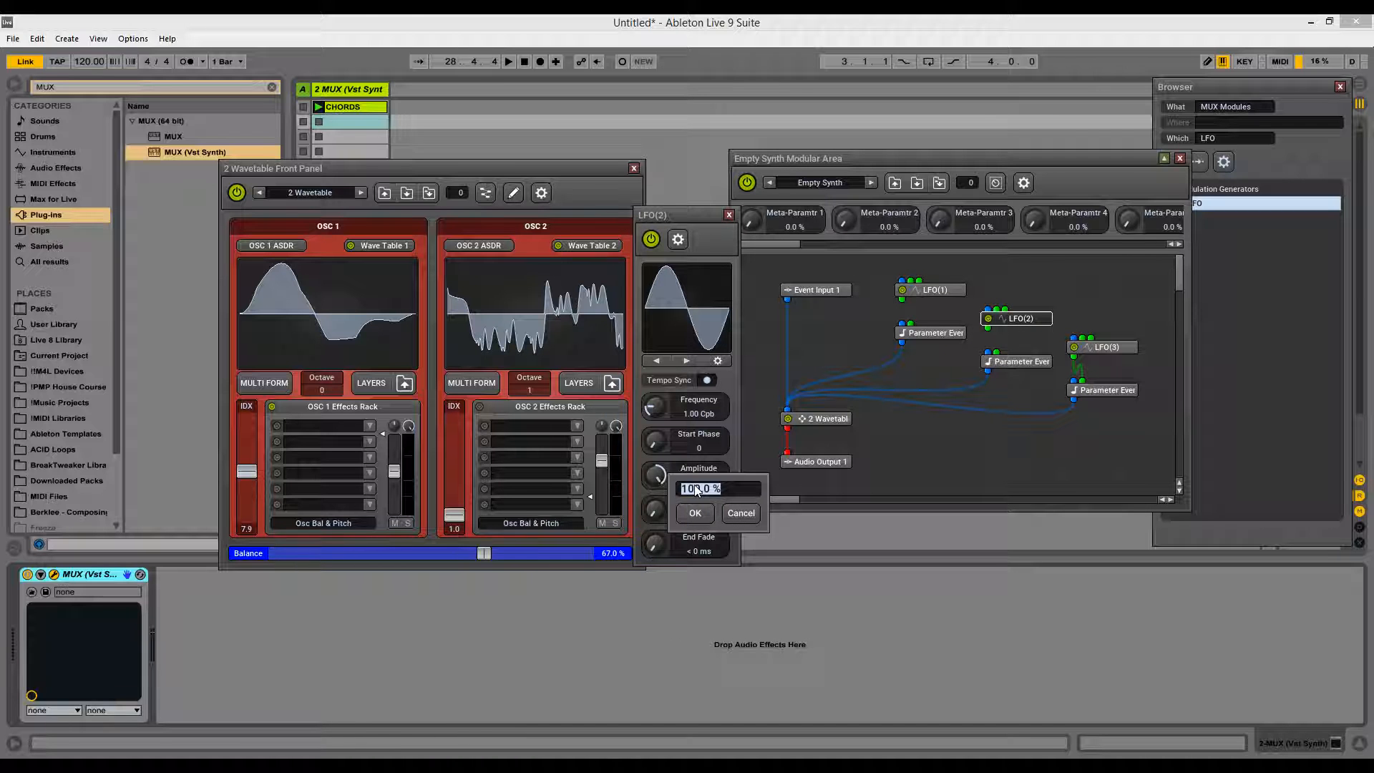
type("50")
key("Return")
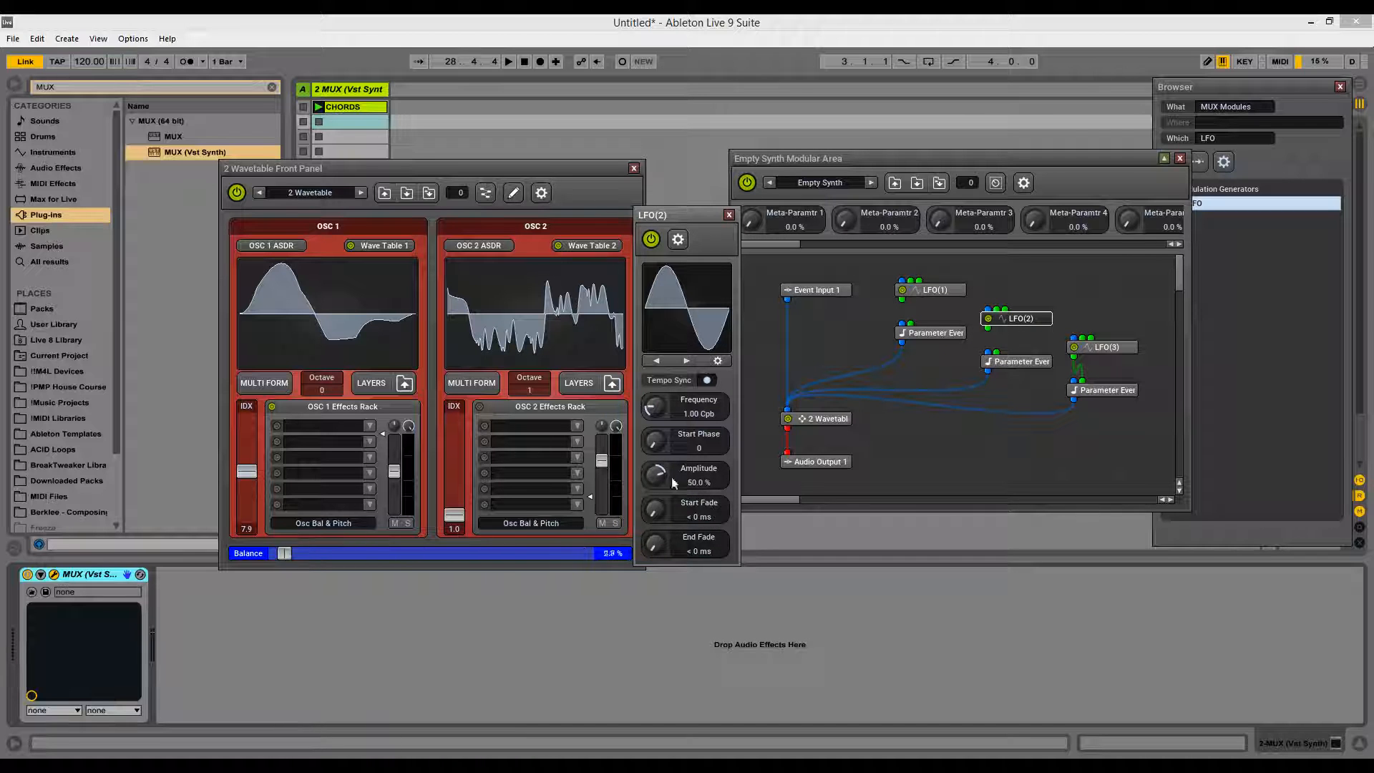
Step: Connect the outputs of LFO(2) and LFO(1) to the Parameter Event Generators directly below them
left_click_drag(990, 329, 992, 353)
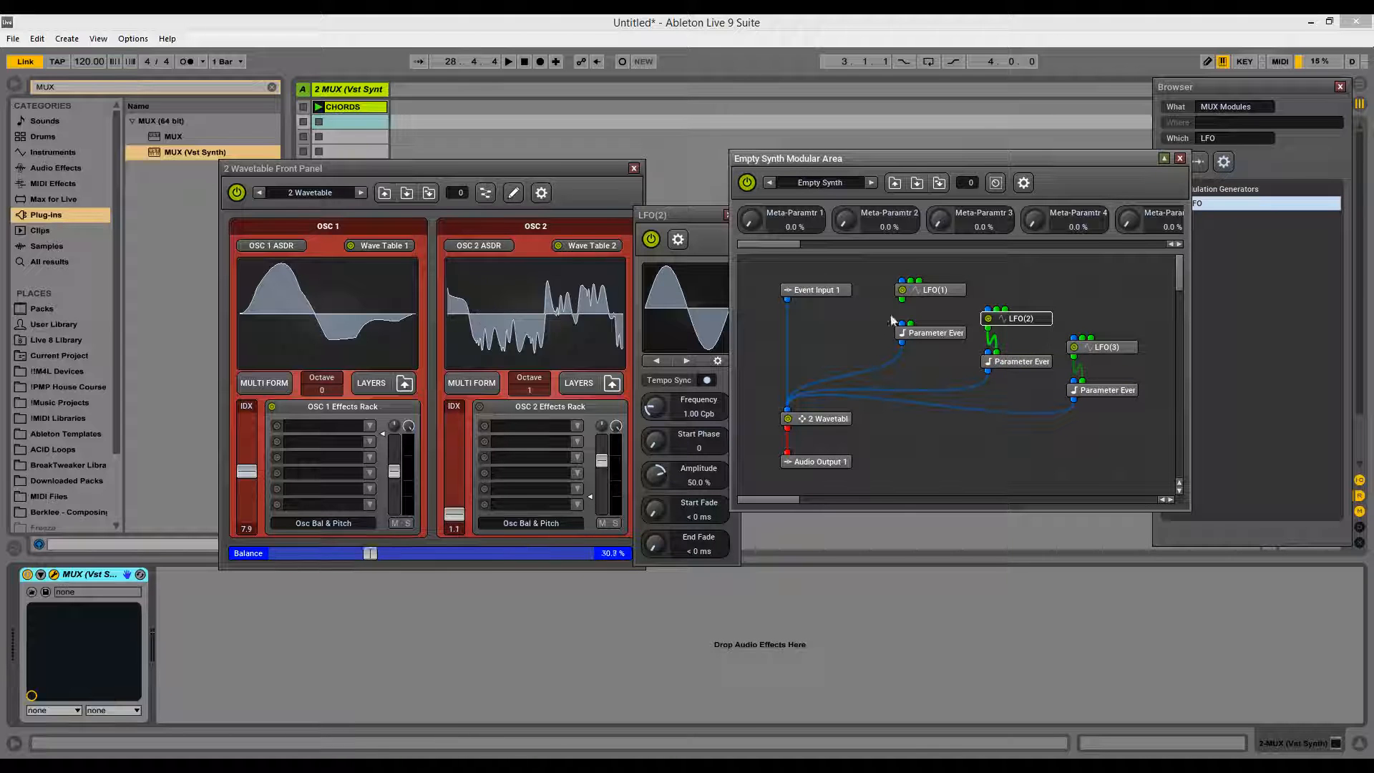
mouse_move(904, 306)
left_mouse_down()
mouse_move(917, 329)
mouse_move(904, 326)
left_mouse_up()
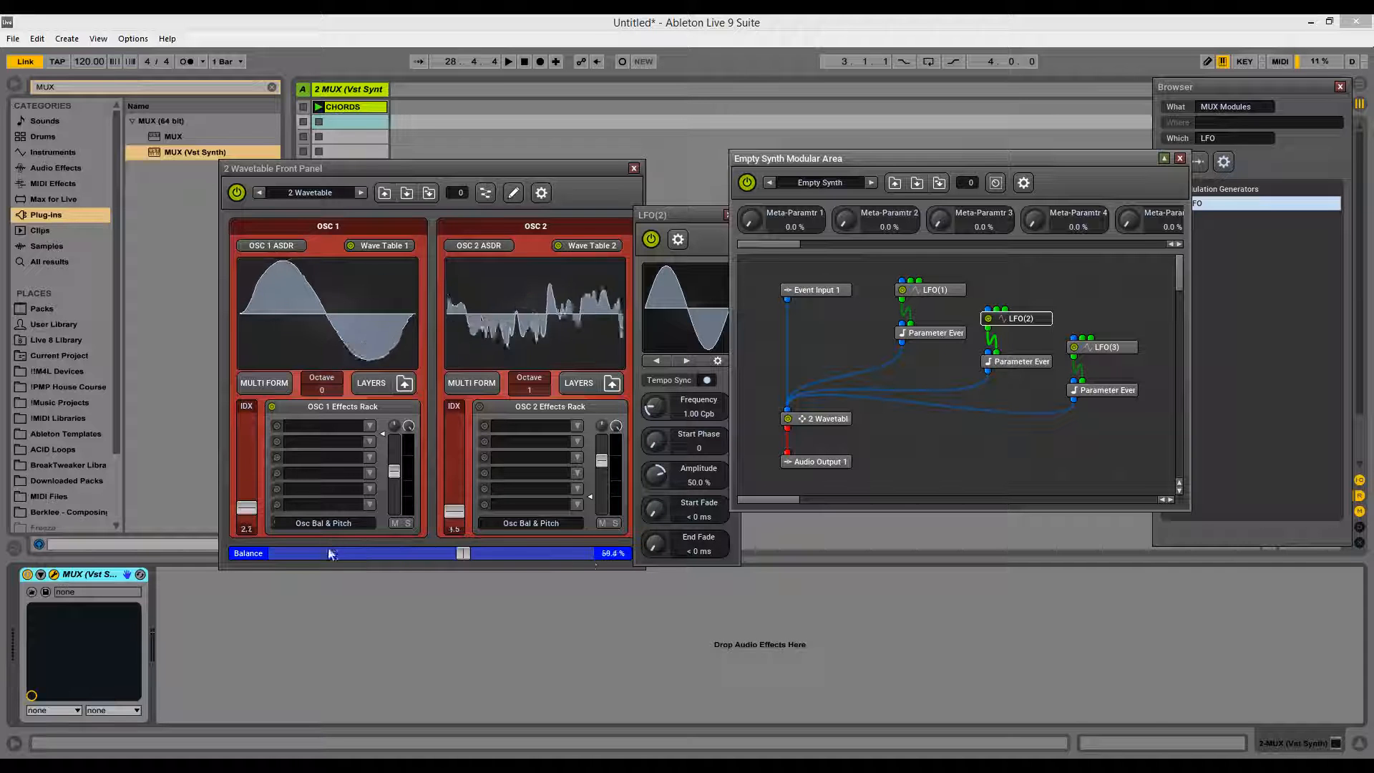
Step: Move the 2 Wavetable front panel clear of the session track and play the CHORDS clip from the start
left_click_drag(464, 173, 816, 188)
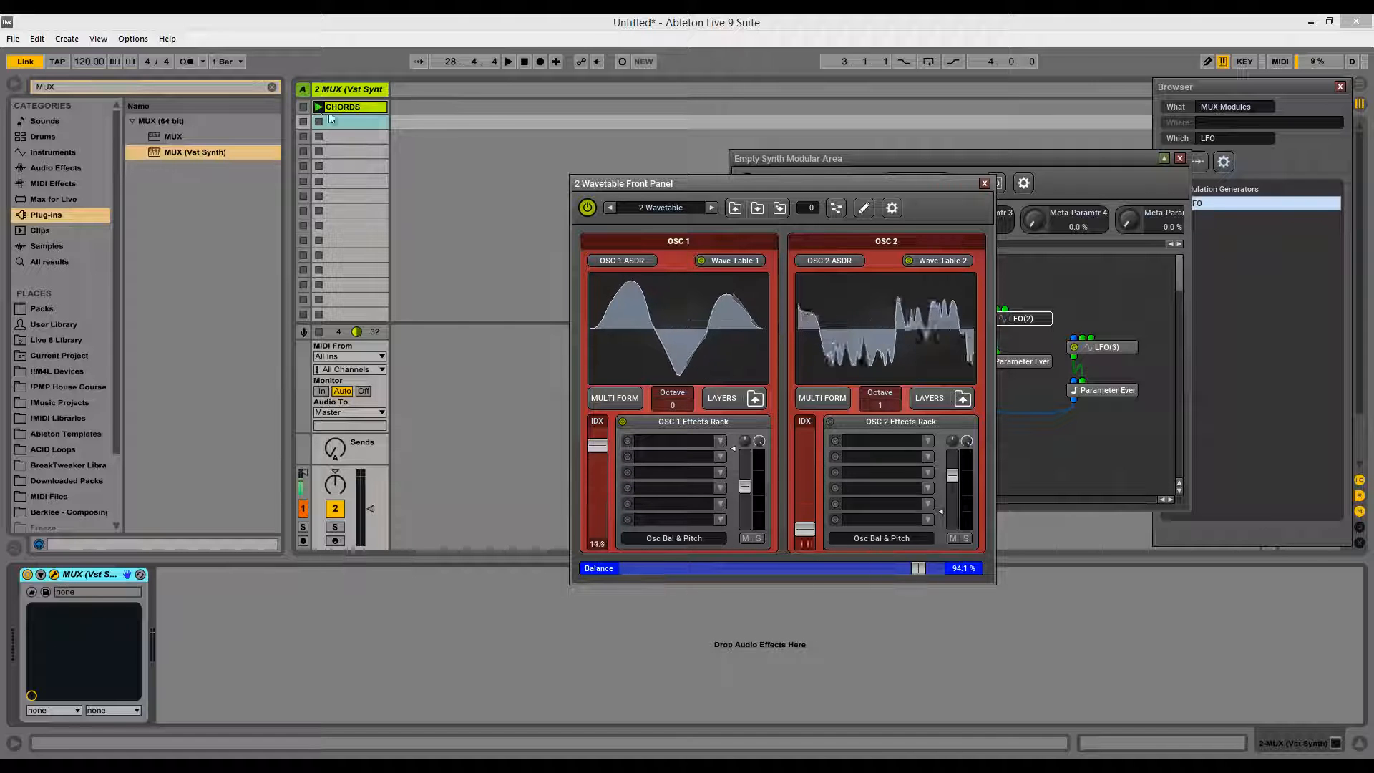
left_click(318, 106)
left_click(524, 62)
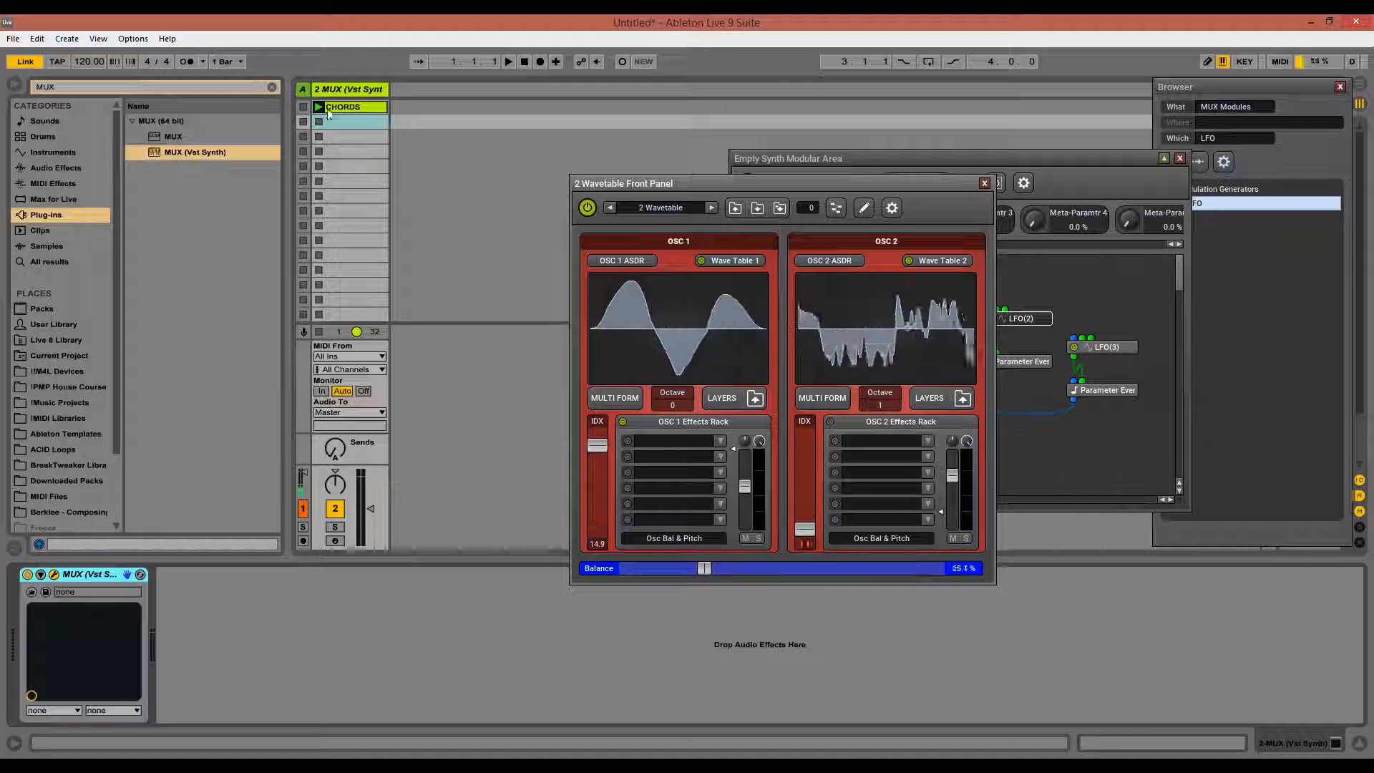
left_click(319, 122)
left_click(318, 107)
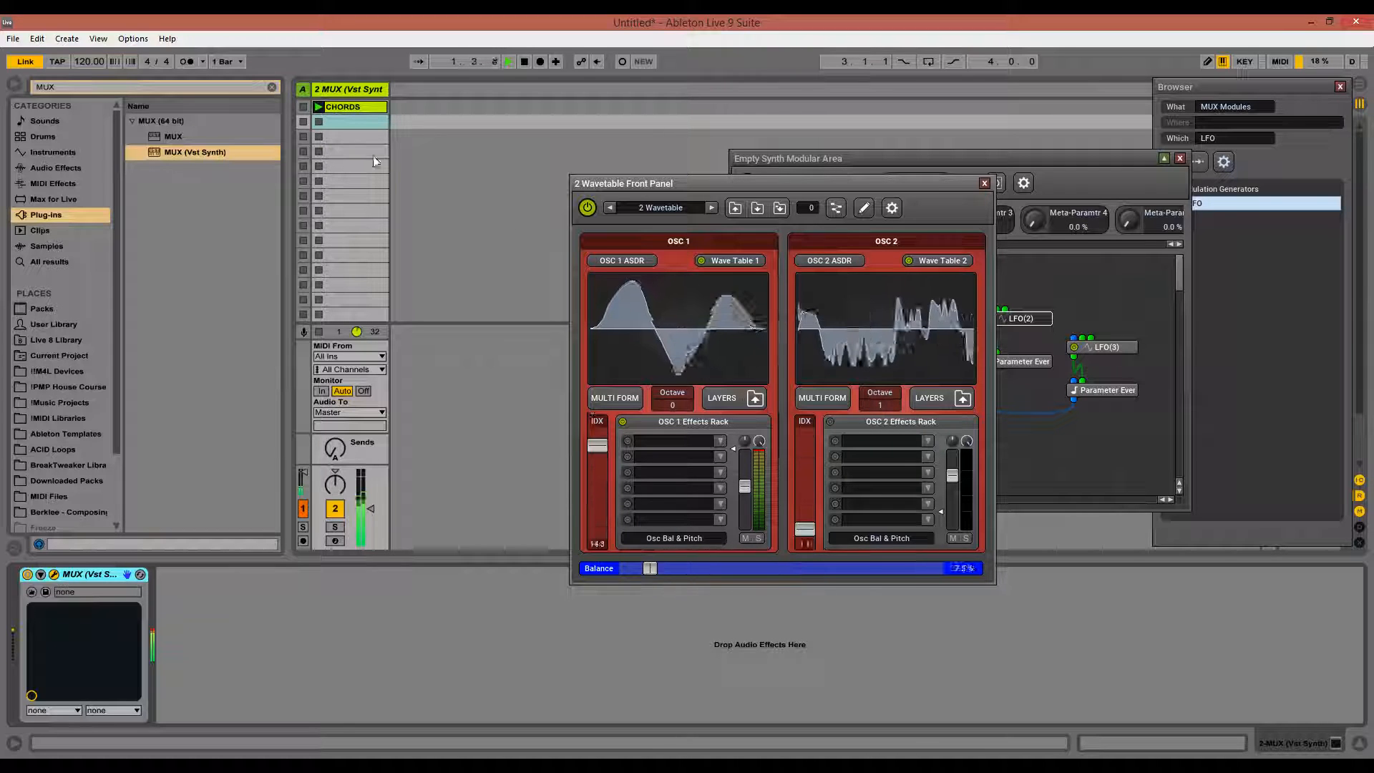
Step: Raise the system volume to listen to the modulated sound while the CHORDS clip plays
key("XF86AudioRaiseVolume")
key("XF86AudioRaiseVolume")
key("XF86AudioRaiseVolume")
key("XF86AudioRaiseVolume")
key("XF86AudioRaiseVolume")
key("XF86AudioRaiseVolume")
key("XF86AudioRaiseVolume")
key("XF86AudioRaiseVolume")
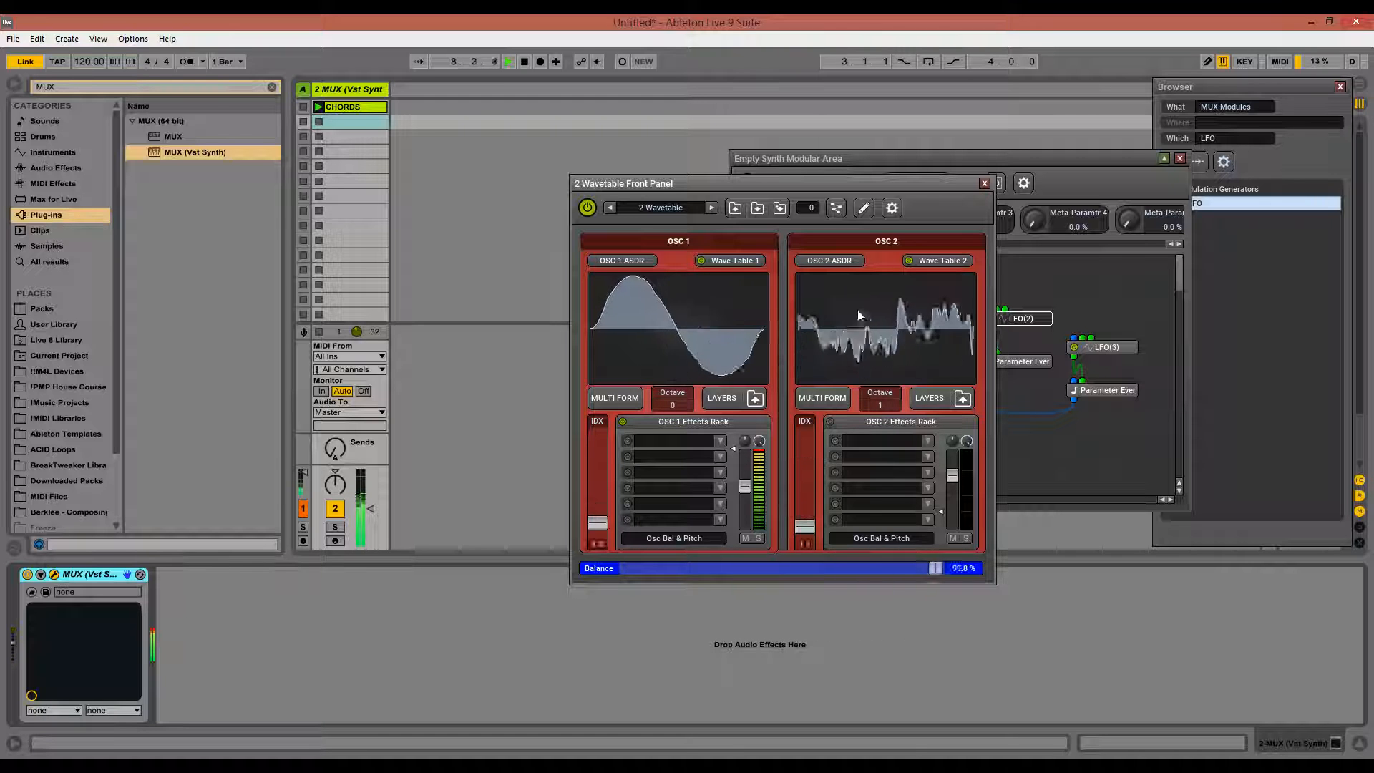
Step: Set LFO(3)'s frequency to 8.12 Cpb and amplitude to 25%, and place its window clear of the OSC 1 controls
left_click_drag(832, 185, 722, 176)
double_click(1094, 349)
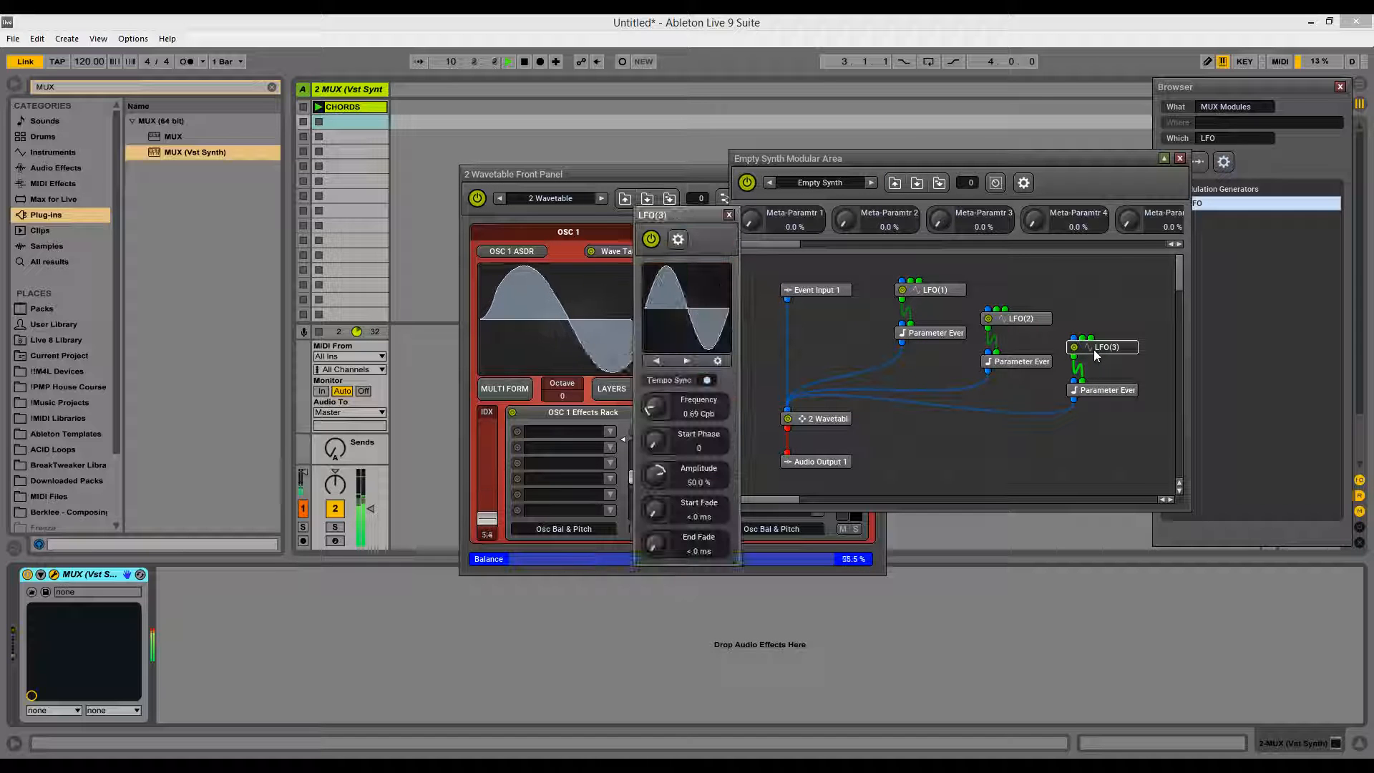
left_click_drag(654, 408, 657, 498)
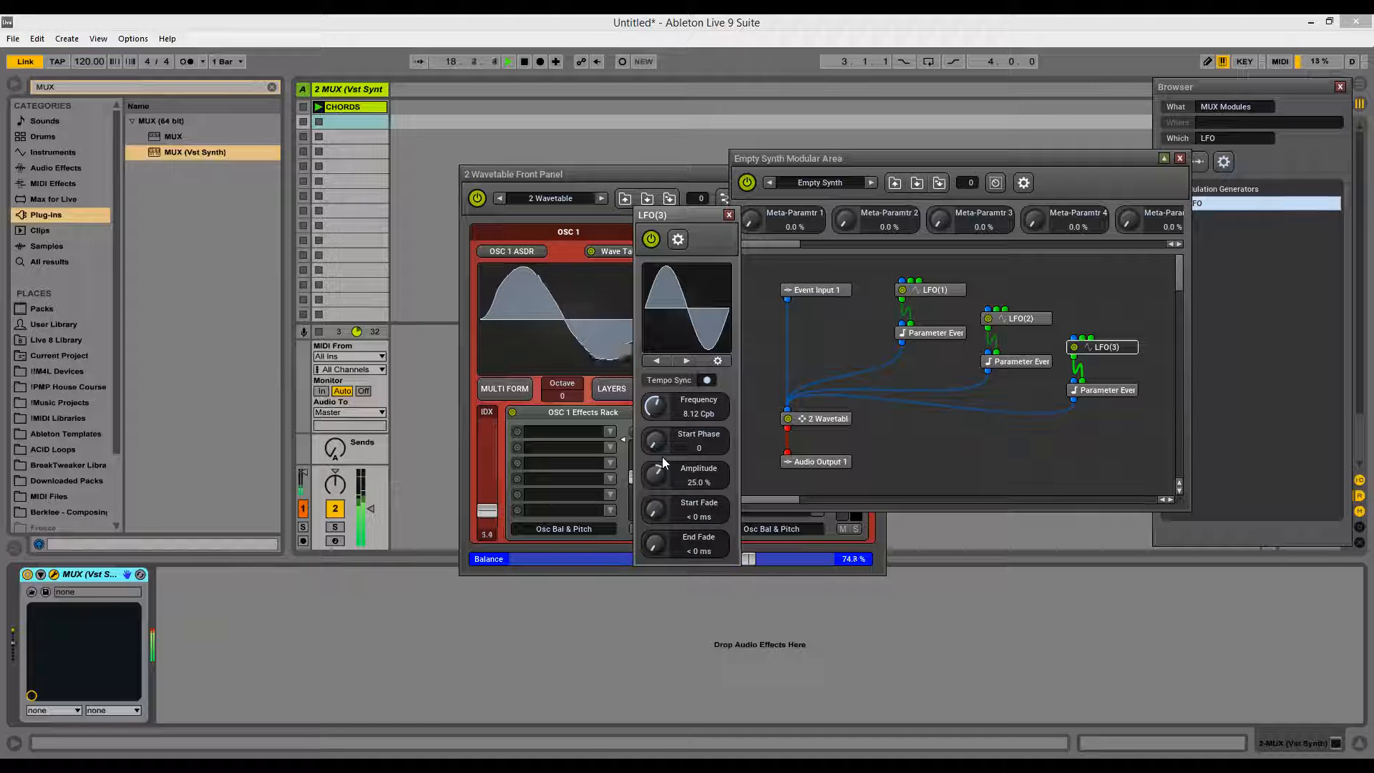
left_click_drag(700, 228, 897, 241)
Step: Lower the system volume to 0 while the clip keeps playing
key("XF86AudioLowerVolume")
key("XF86AudioLowerVolume")
key("XF86AudioLowerVolume")
key("XF86AudioLowerVolume")
key("XF86AudioLowerVolume")
key("XF86AudioLowerVolume")
key("XF86AudioLowerVolume")
key("XF86AudioLowerVolume")
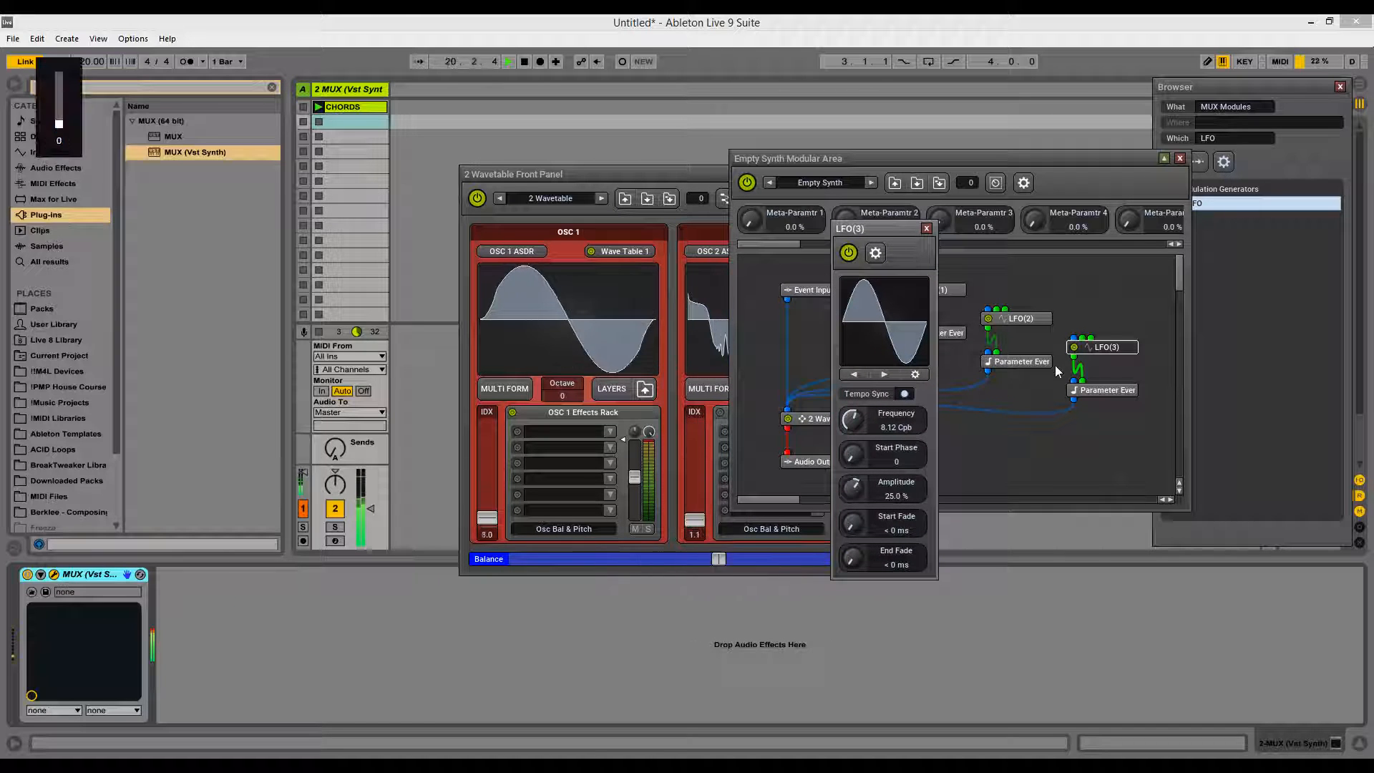